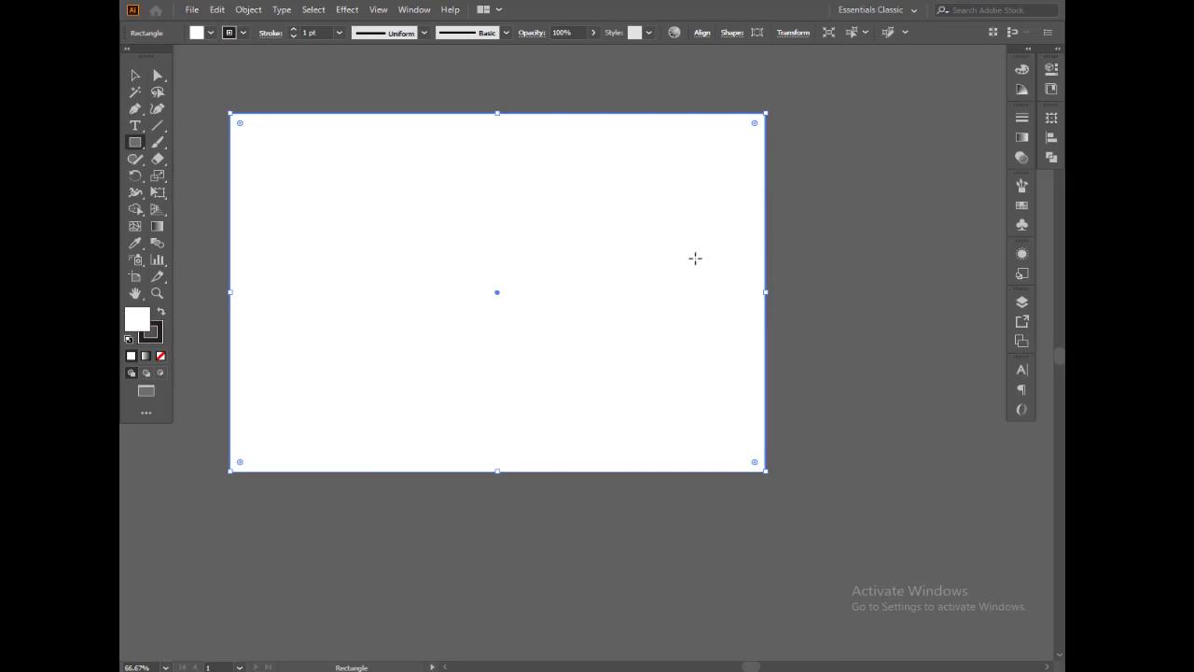
# - Fill the artboard-sized rectangle with a white-to-black linear gradient
pyautogui.moveTo(563, 221); pyautogui.dragTo(662, 265)
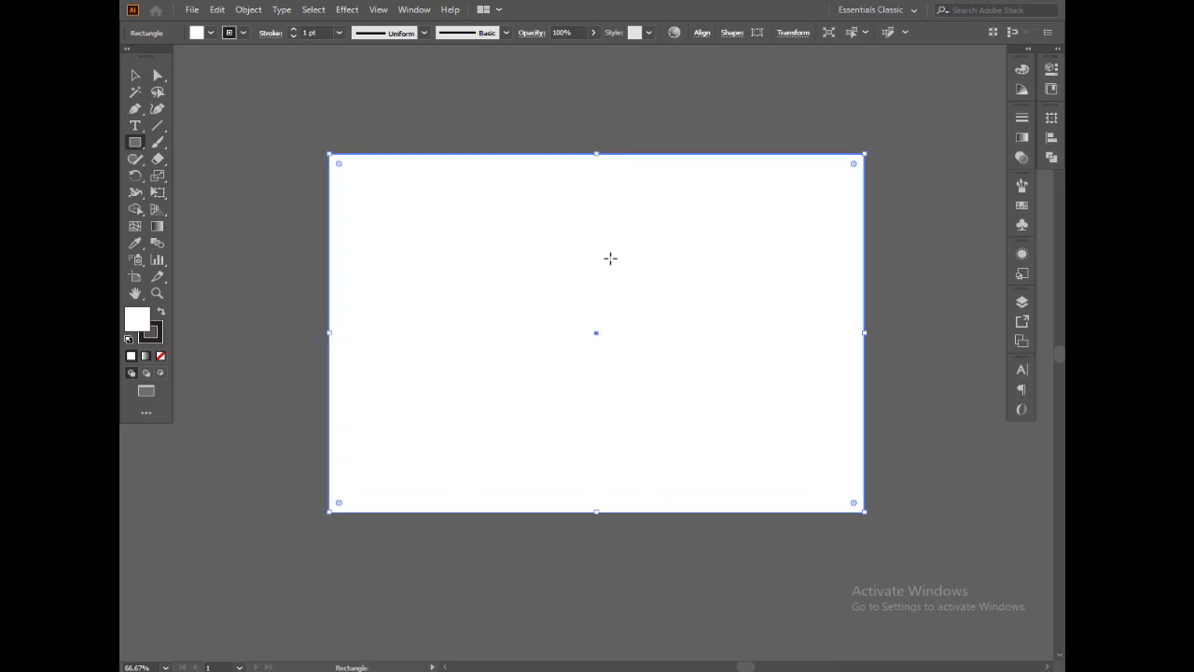
pyautogui.click(135, 75)
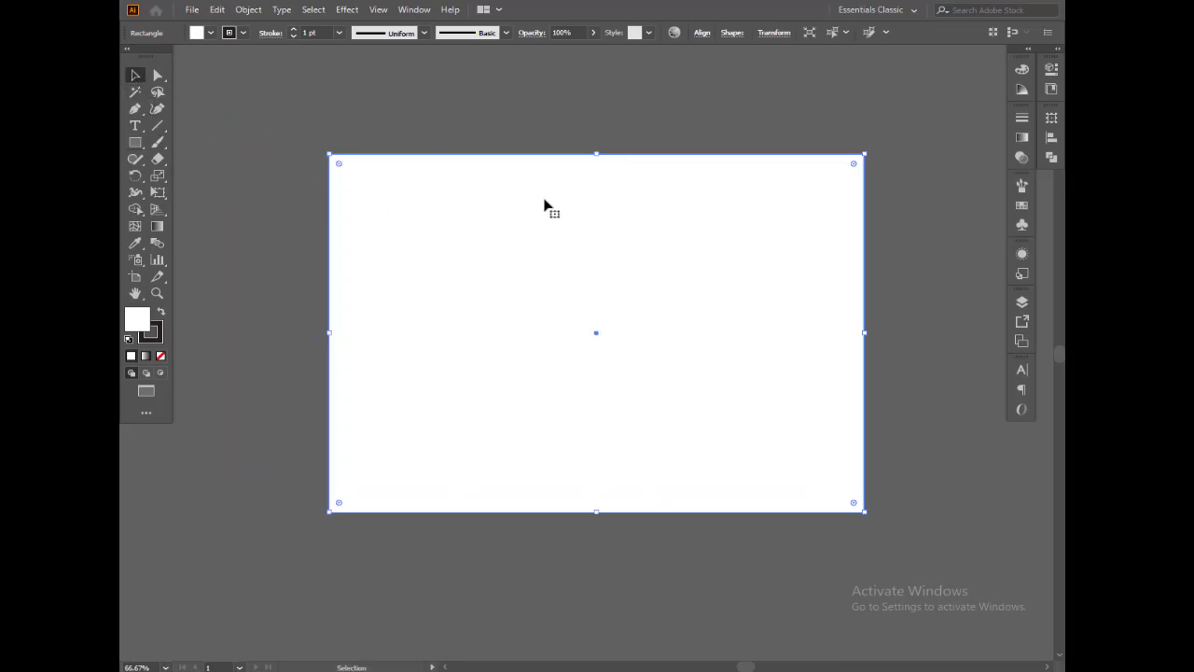
pyautogui.click(1023, 138)
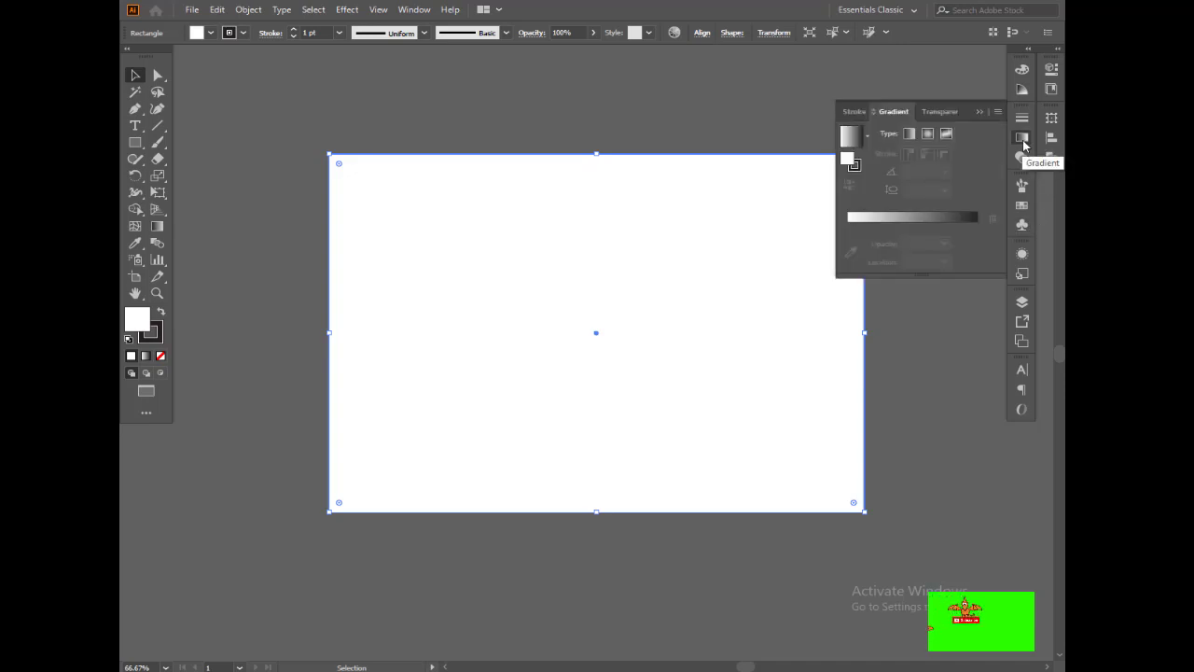
pyautogui.click(973, 222)
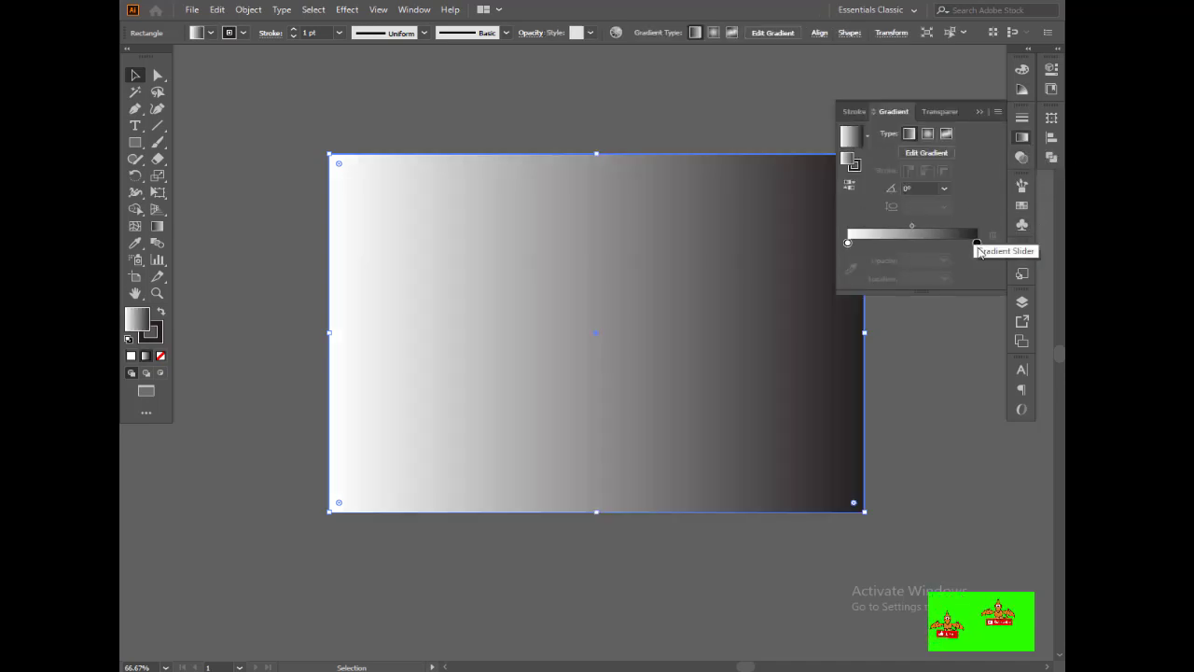
pyautogui.doubleClick(977, 242)
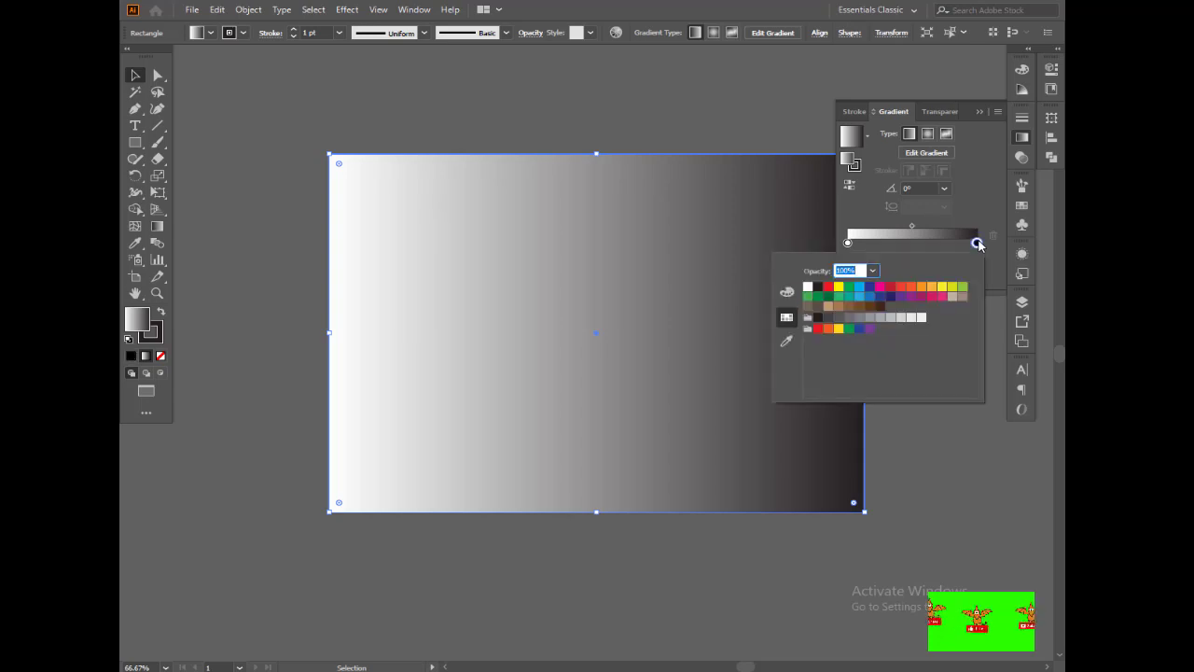
pyautogui.click(965, 114)
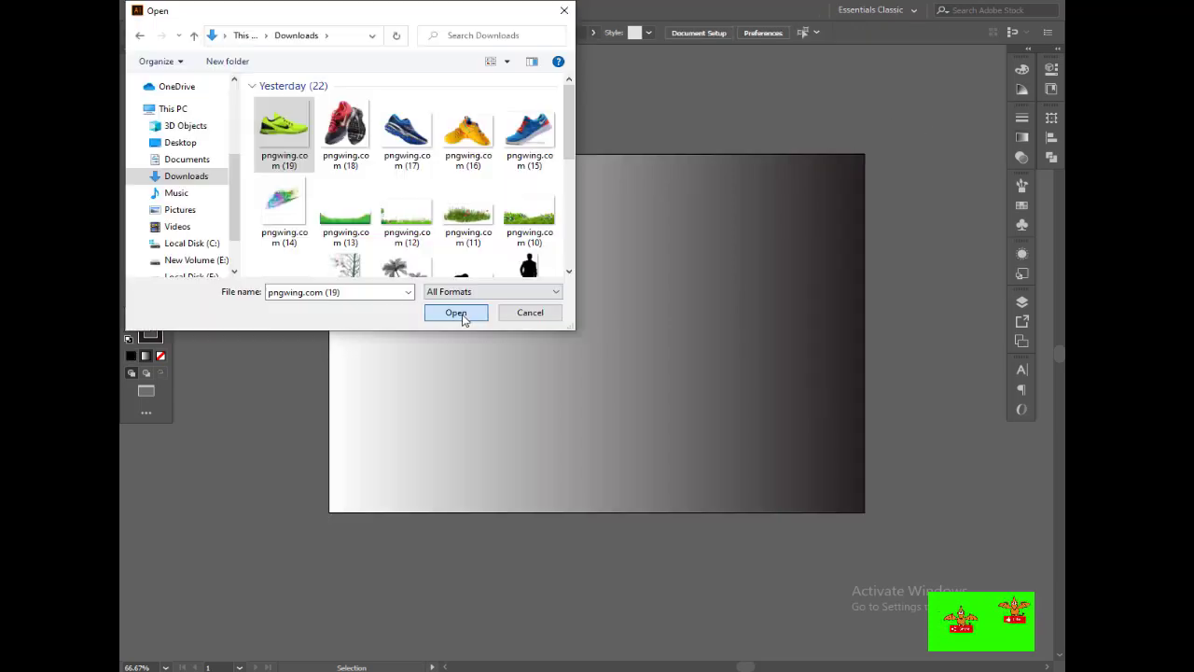
# - Open the shoe image pngwing.com (19) and copy it into the document with the gradient rectangle
pyautogui.click(466, 317)
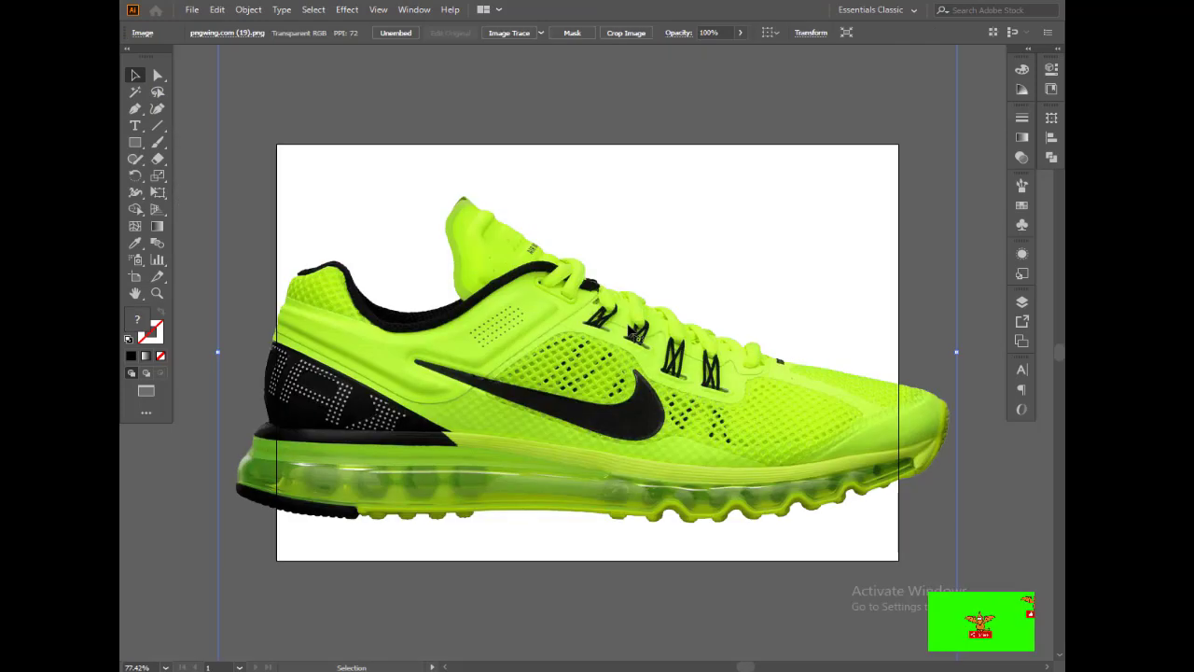
pyautogui.keyDown('ctrl'); pyautogui.keyDown('alt'); pyautogui.click(627, 320); pyautogui.keyUp('alt'); pyautogui.keyUp('ctrl')
pyautogui.keyDown('ctrl'); pyautogui.keyDown('alt'); pyautogui.click(626, 317); pyautogui.keyUp('alt'); pyautogui.keyUp('ctrl')
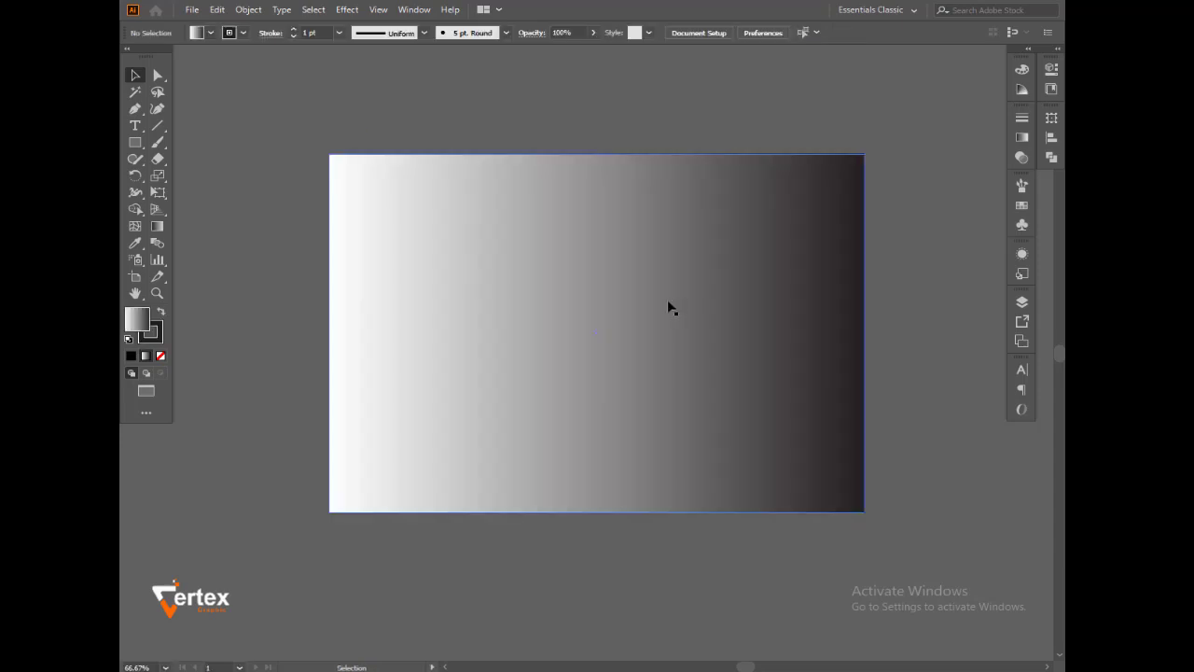
pyautogui.hotkey('ctrl', 'v')
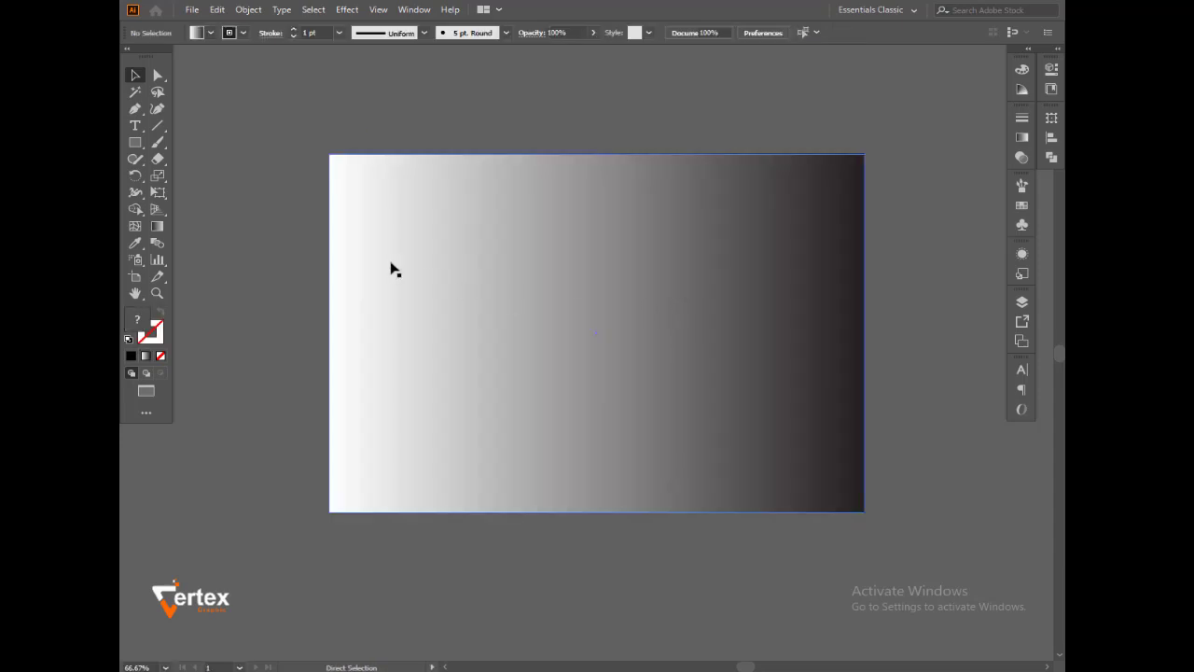
# - Scale down the pasted shoe image and place it outside the artboard, beside its left edge
pyautogui.moveTo(269, 54); pyautogui.dragTo(436, 237)
pyautogui.moveTo(660, 365); pyautogui.dragTo(246, 380)
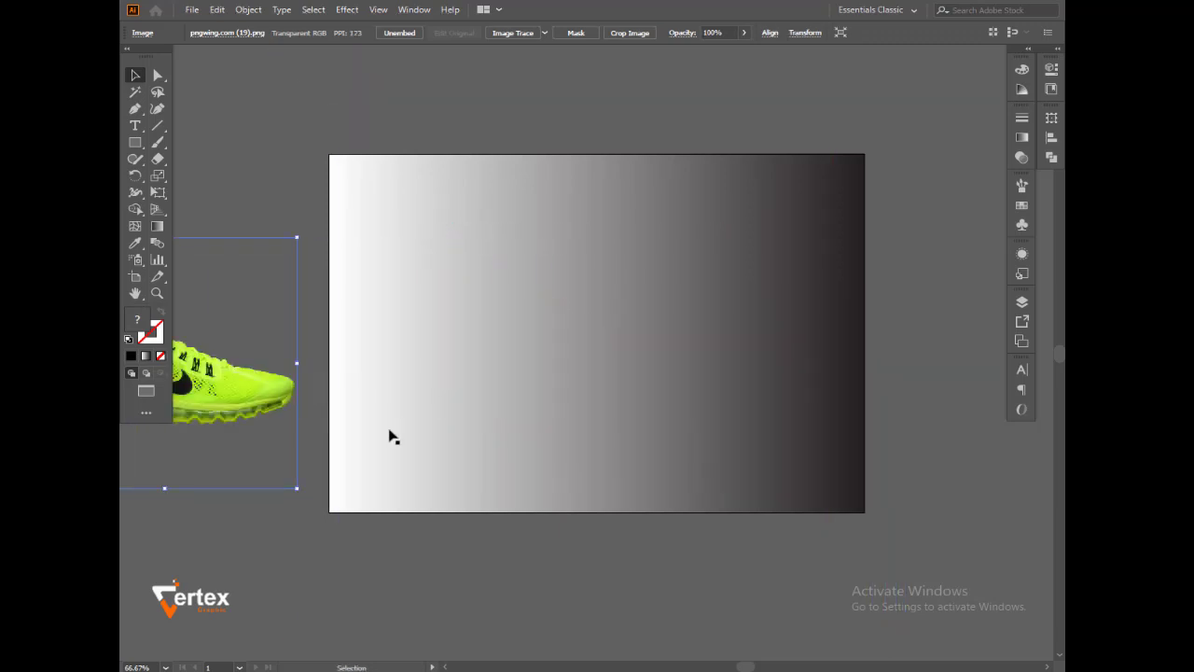
pyautogui.click(415, 548)
pyautogui.click(275, 426)
# - Recolour the black end stop of the rectangle's gradient with the bright green sampled from the shoe
pyautogui.click(818, 234)
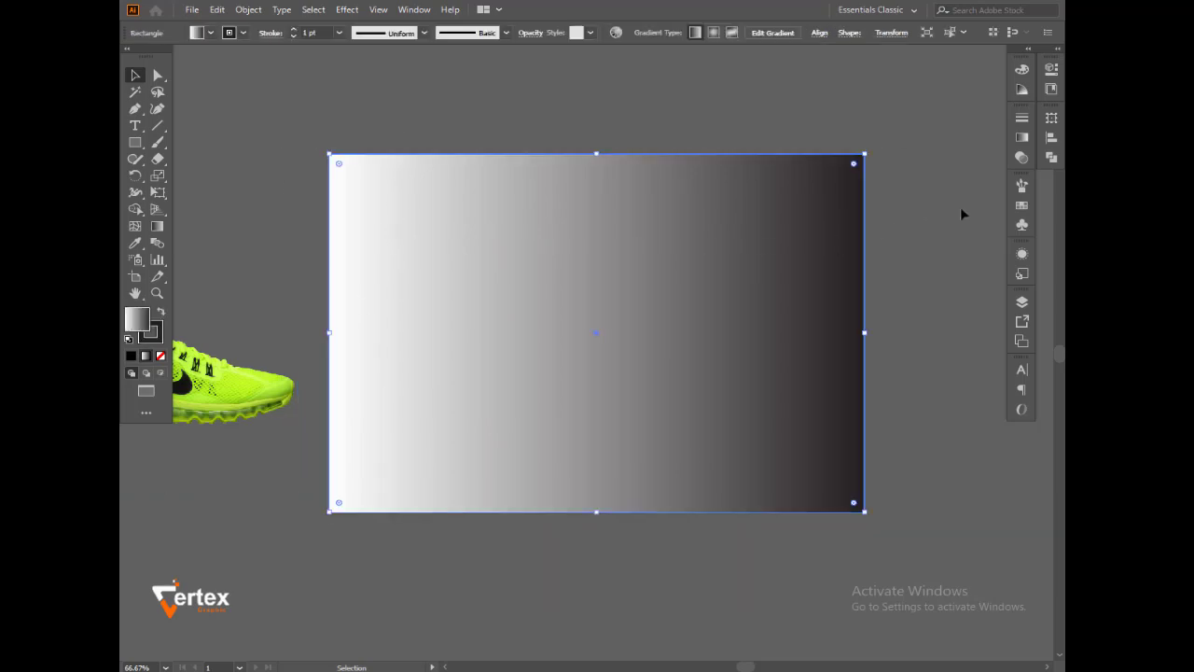
pyautogui.click(1023, 137)
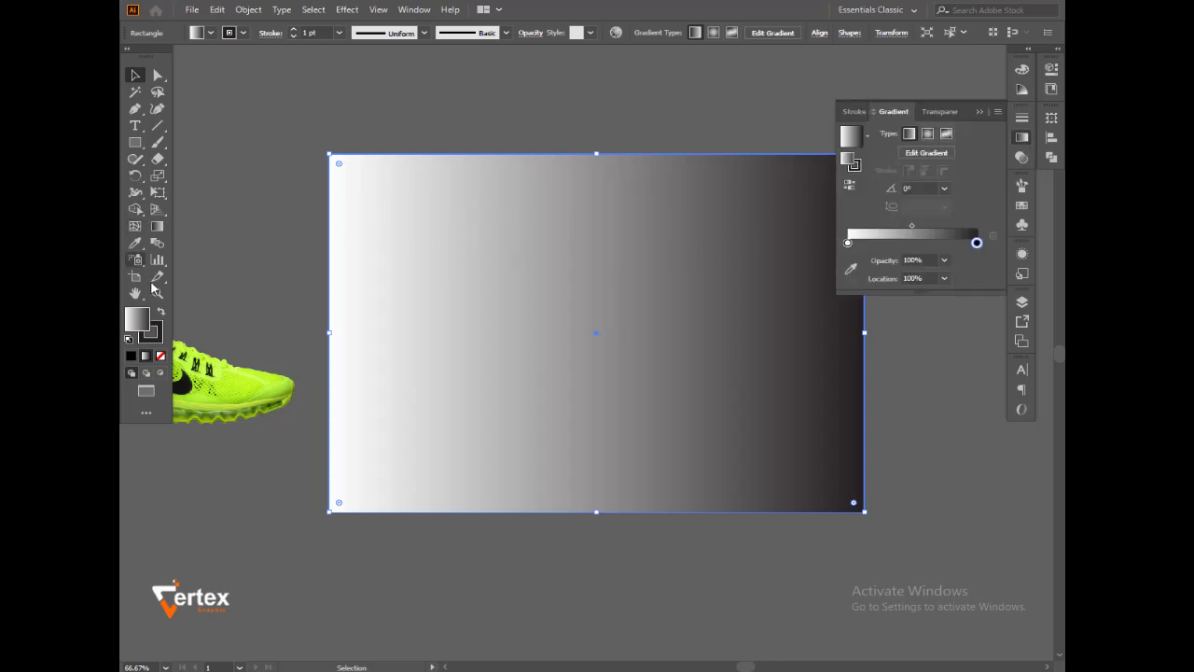
pyautogui.doubleClick(977, 244)
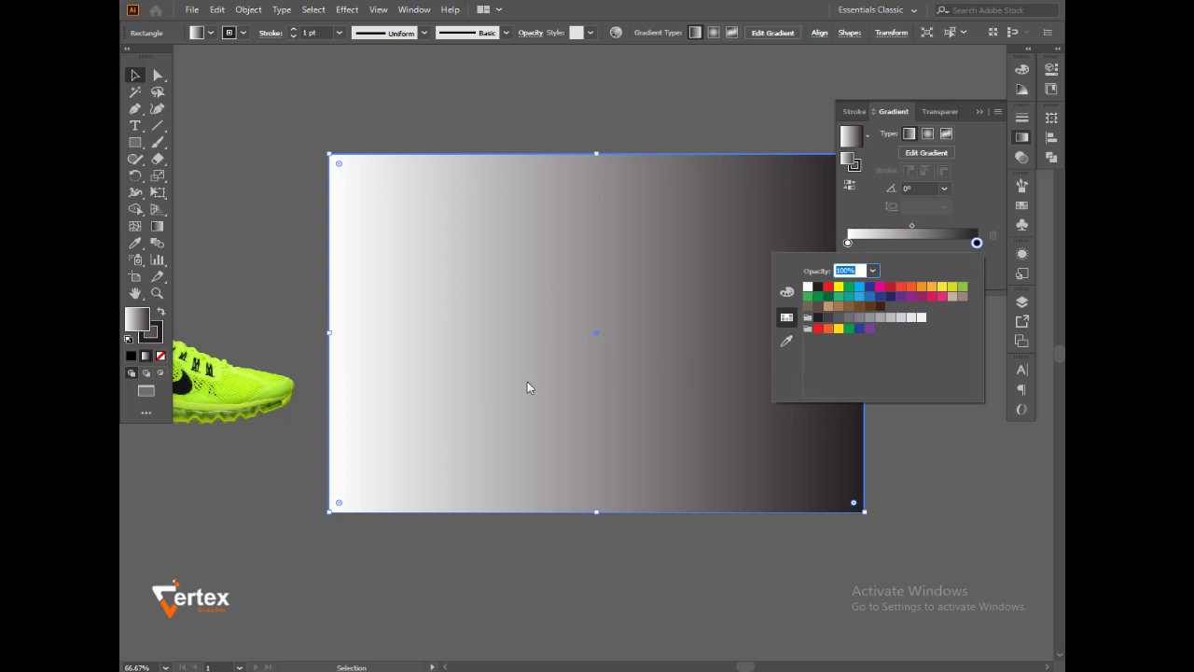
pyautogui.click(787, 341)
pyautogui.click(268, 384)
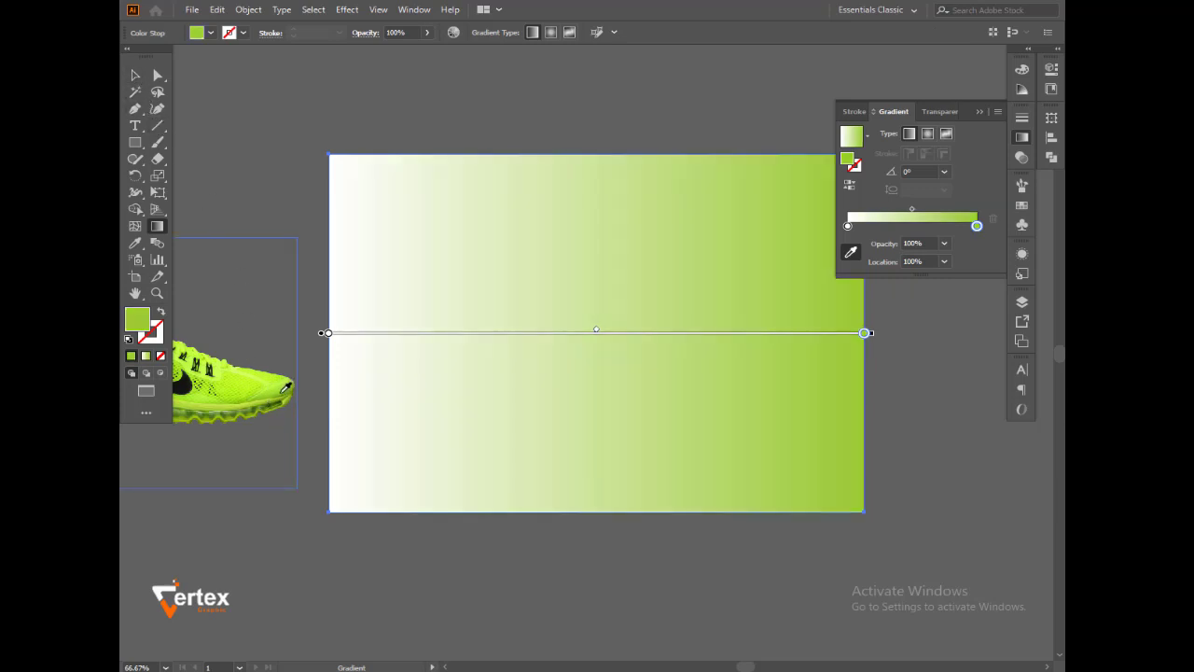
pyautogui.press('Escape')
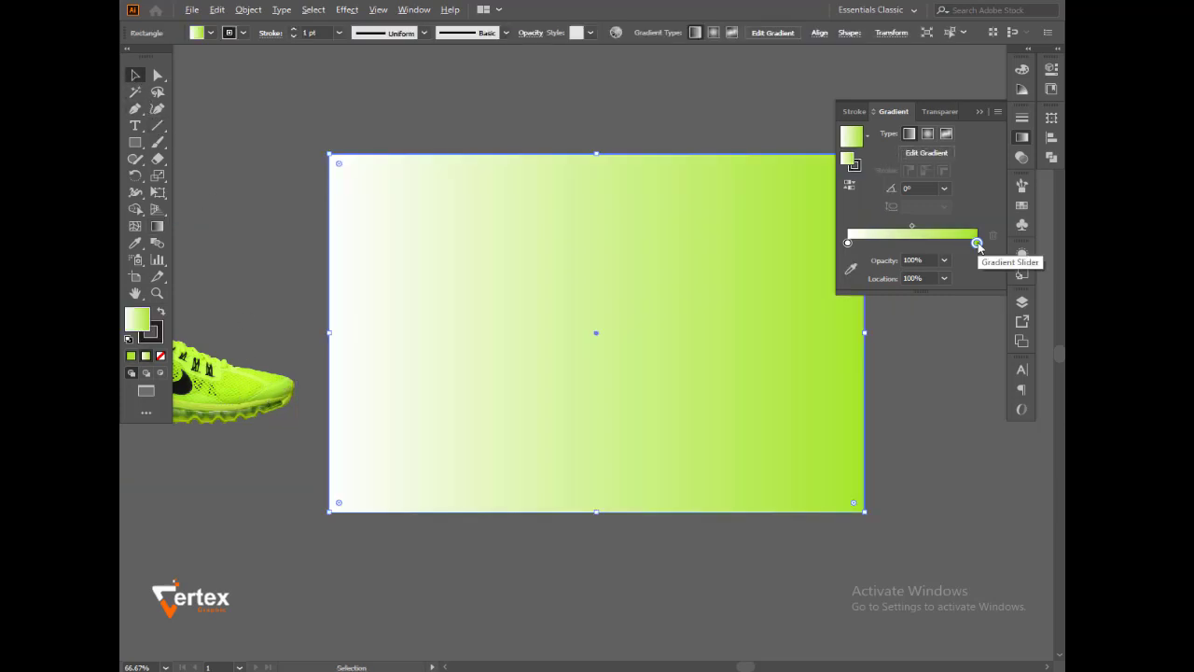
# - Replace the gradient's white start stop with a copy of the bright green stop
pyautogui.moveTo(977, 244); pyautogui.dragTo(882, 248)
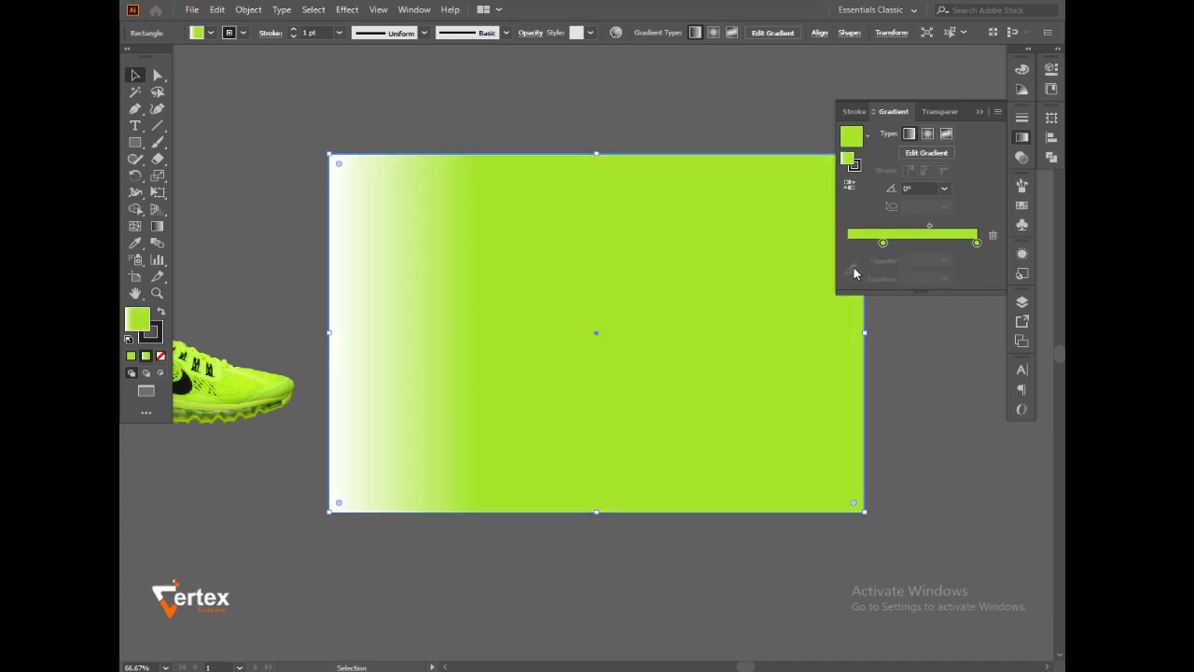
pyautogui.click(882, 244)
pyautogui.moveTo(852, 245); pyautogui.dragTo(849, 244)
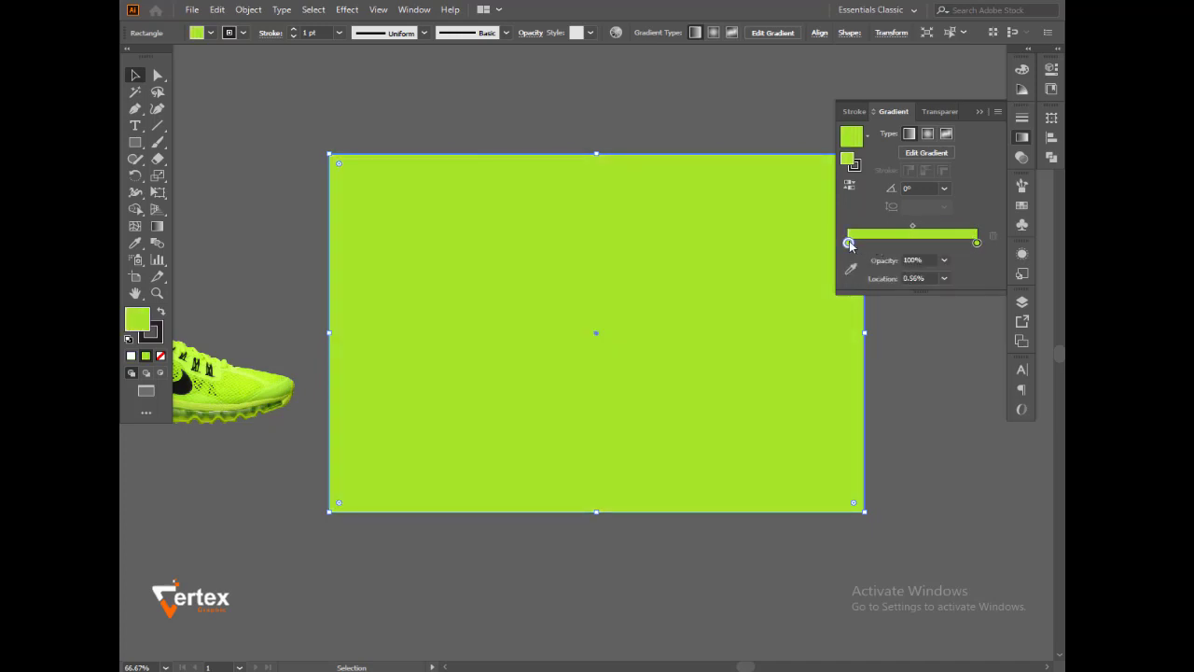
# - Darken the gradient's end stop in HSB mode to a green with 61.96% brightness
pyautogui.doubleClick(977, 244)
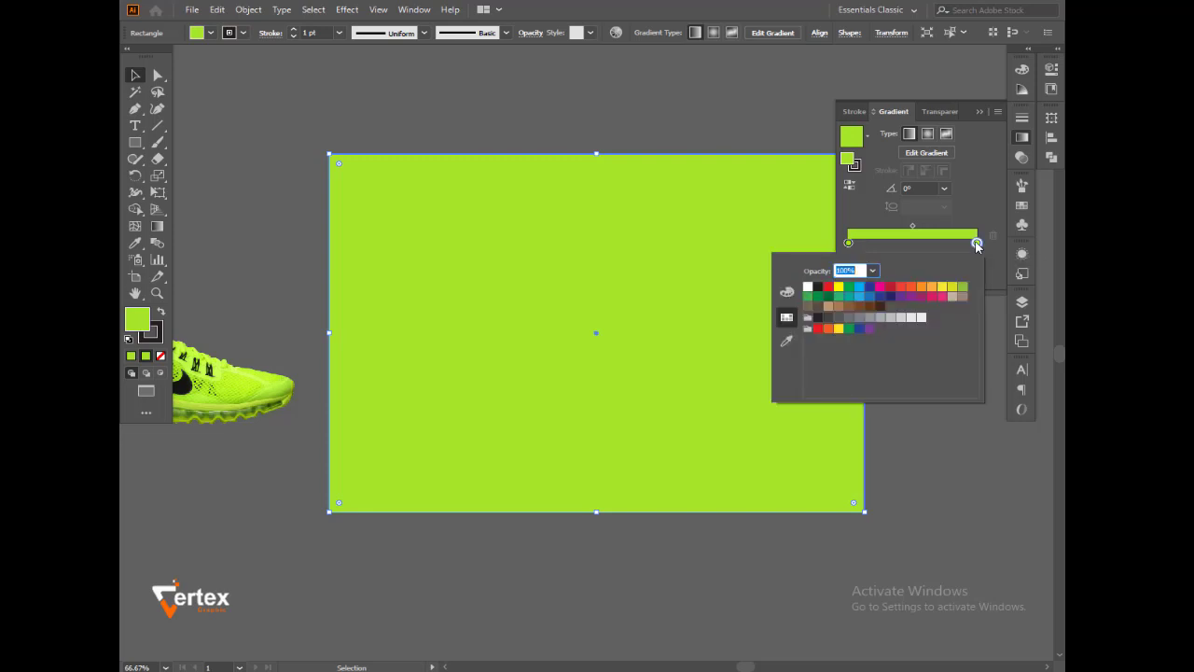
pyautogui.click(787, 292)
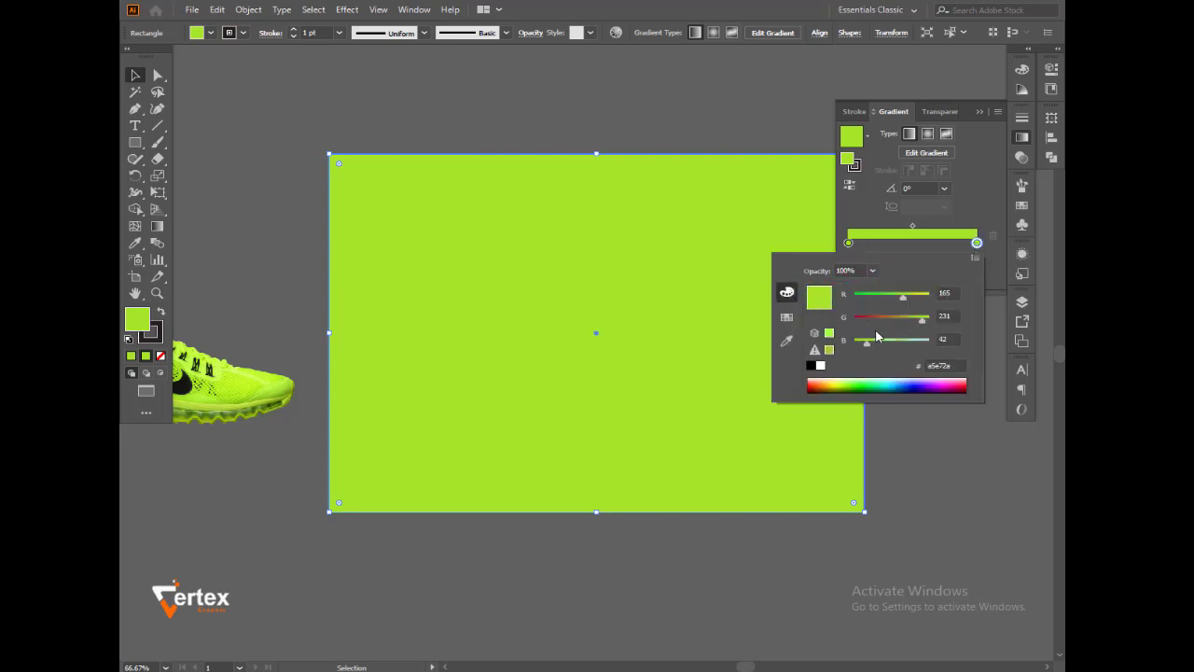
pyautogui.click(975, 257)
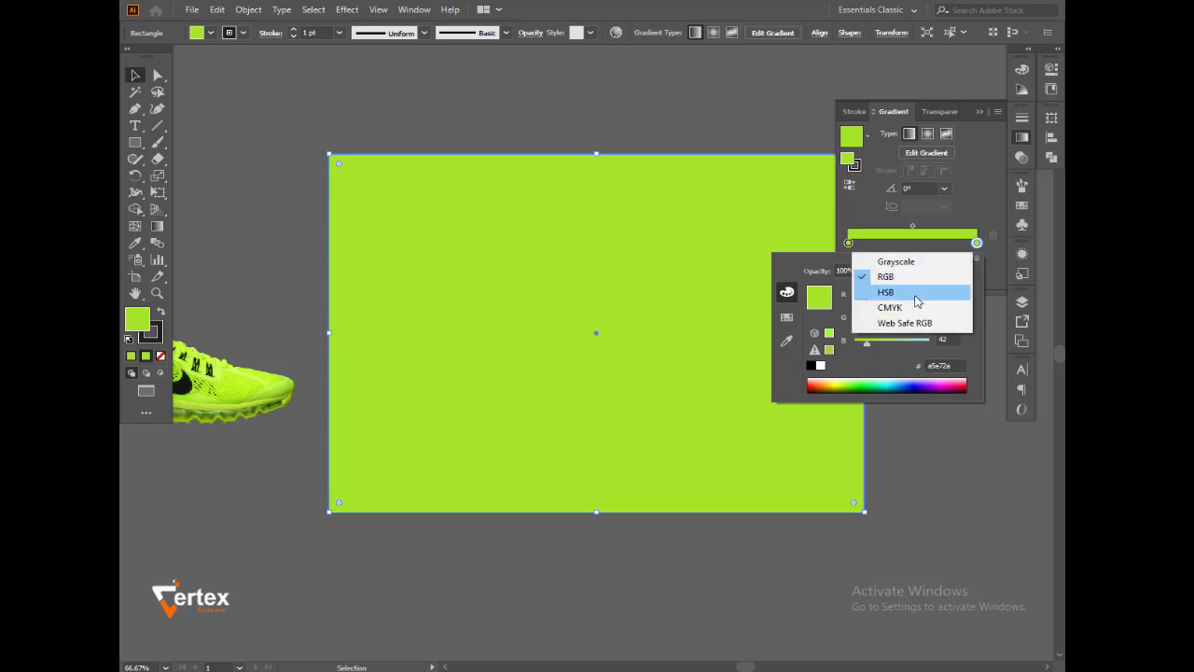
pyautogui.click(919, 295)
pyautogui.moveTo(925, 345); pyautogui.dragTo(902, 349)
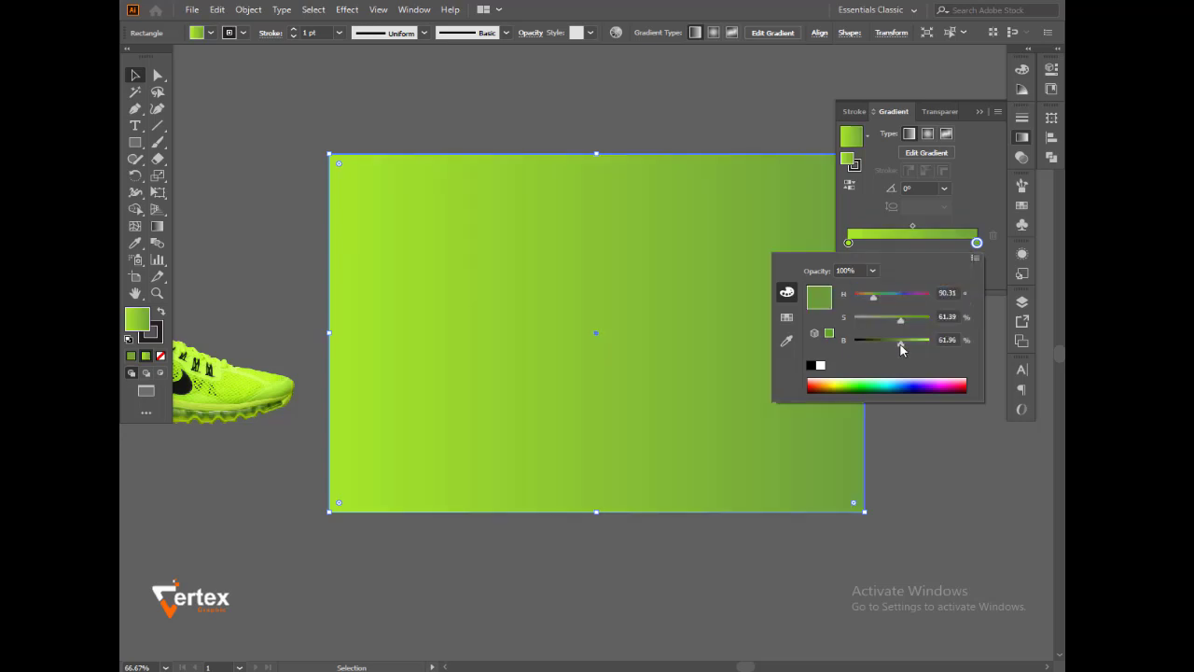
pyautogui.click(981, 121)
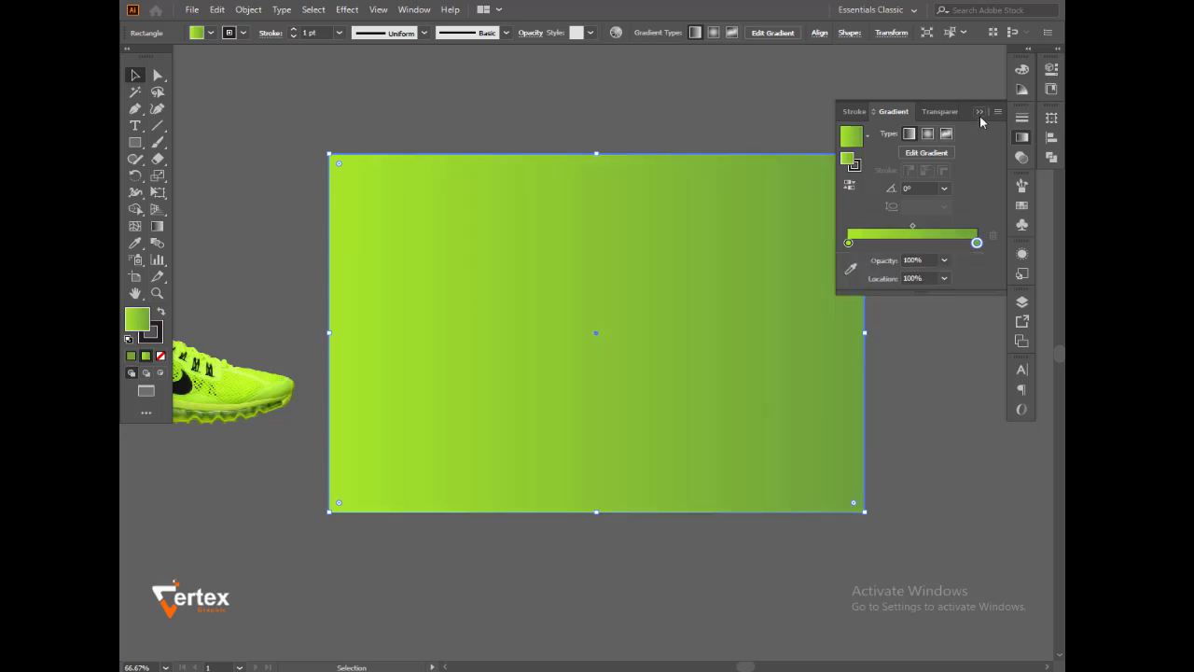
pyautogui.click(979, 112)
# - Try redirecting the linear gradient steeply upward across the rectangle with the Gradient tool
pyautogui.click(157, 226)
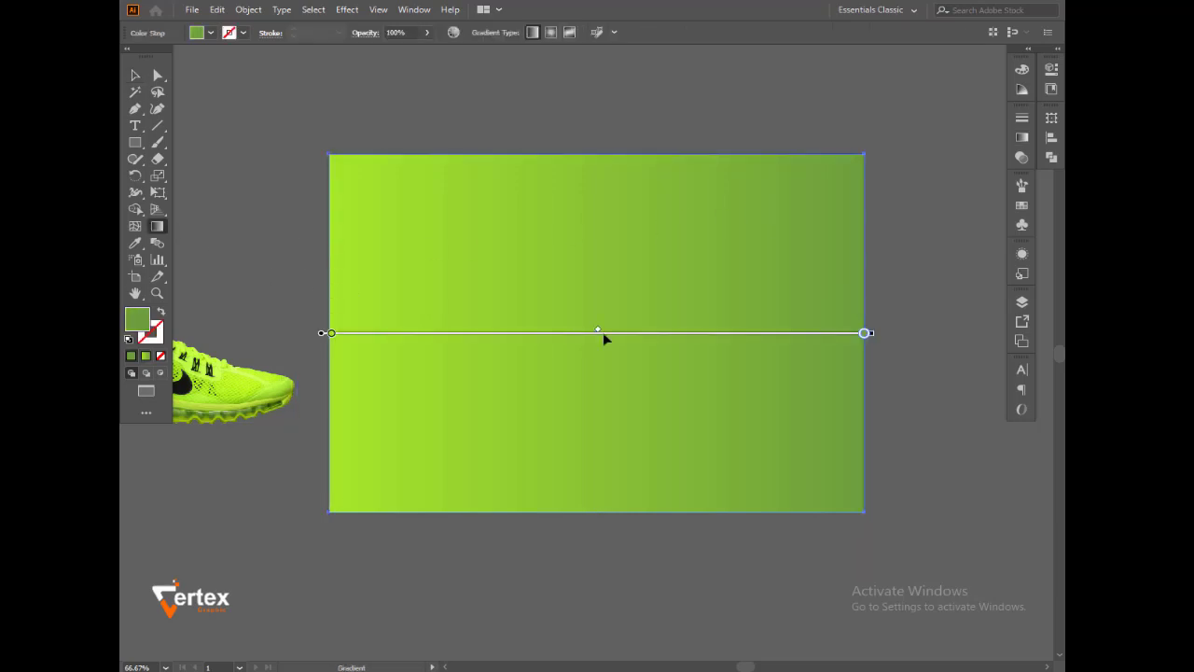
pyautogui.moveTo(575, 341)
pyautogui.mouseDown()
pyautogui.moveTo(597, 325)
pyautogui.moveTo(596, 340)
pyautogui.mouseUp()
pyautogui.moveTo(584, 442); pyautogui.dragTo(687, 62)
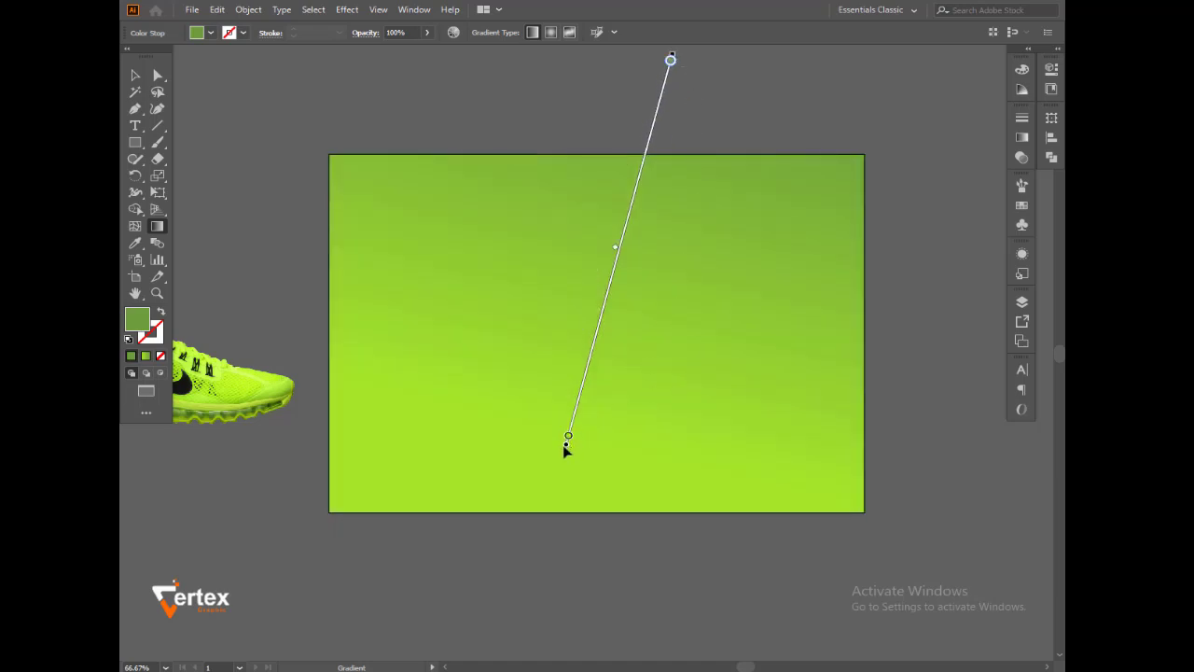
pyautogui.moveTo(567, 449); pyautogui.dragTo(566, 364)
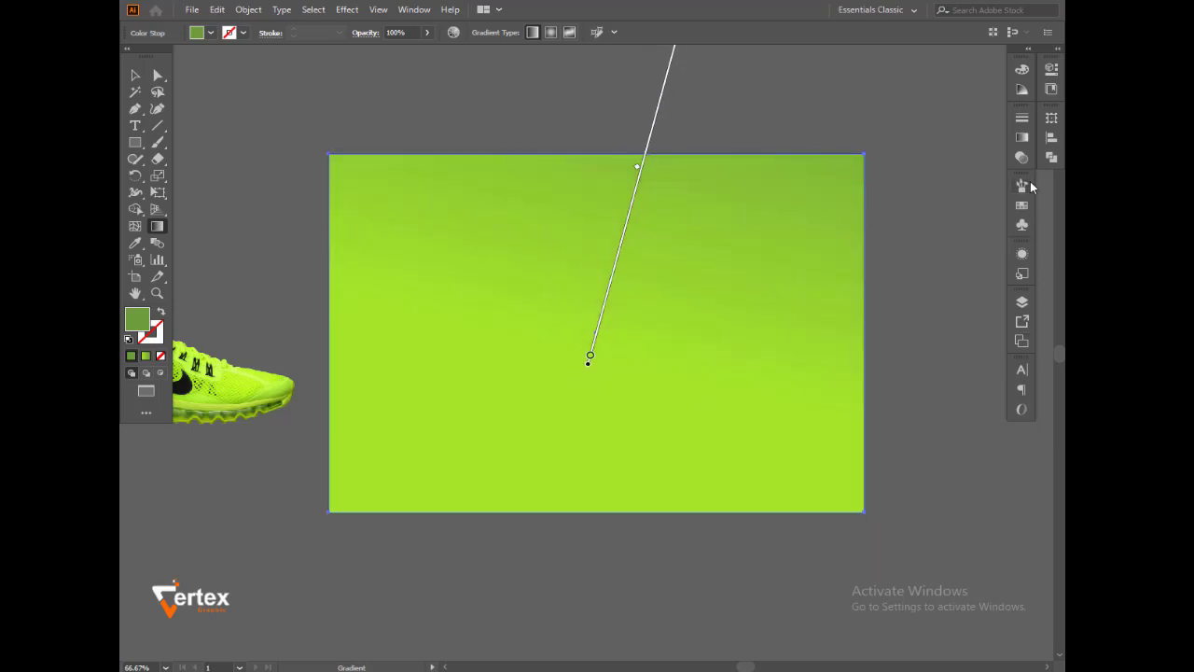
# - Make the gradient radial with the light green stop at 20.11% and the dark green stop at 75.82%, and extend its radius past the rectangle's side
pyautogui.click(1024, 140)
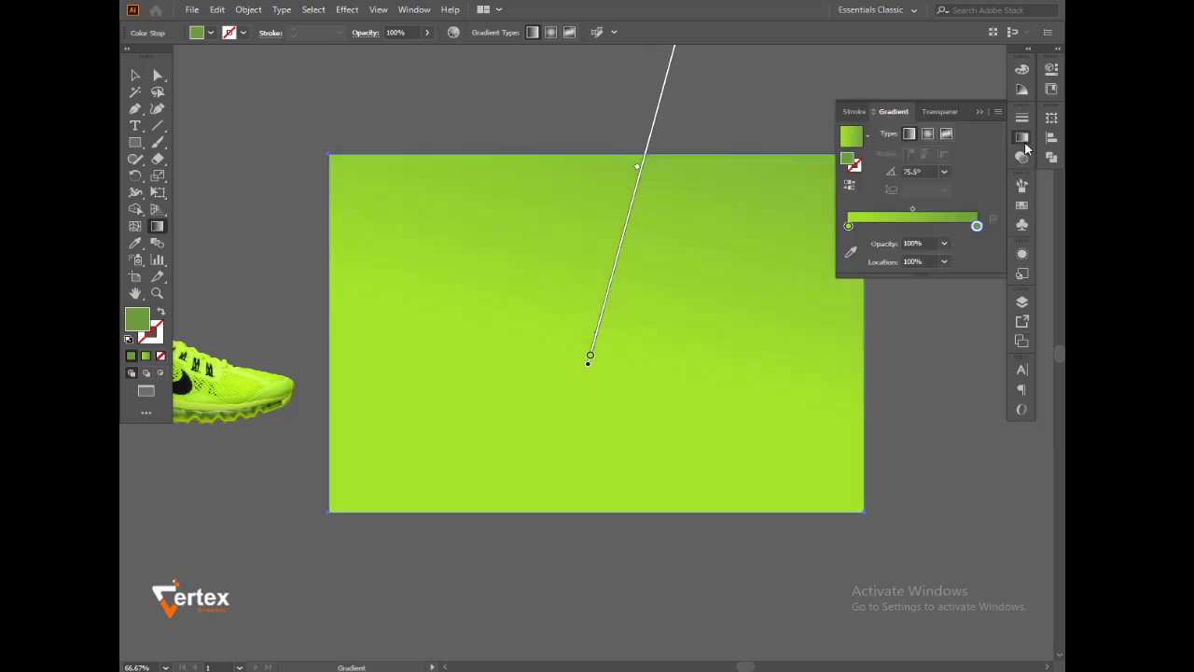
pyautogui.click(929, 138)
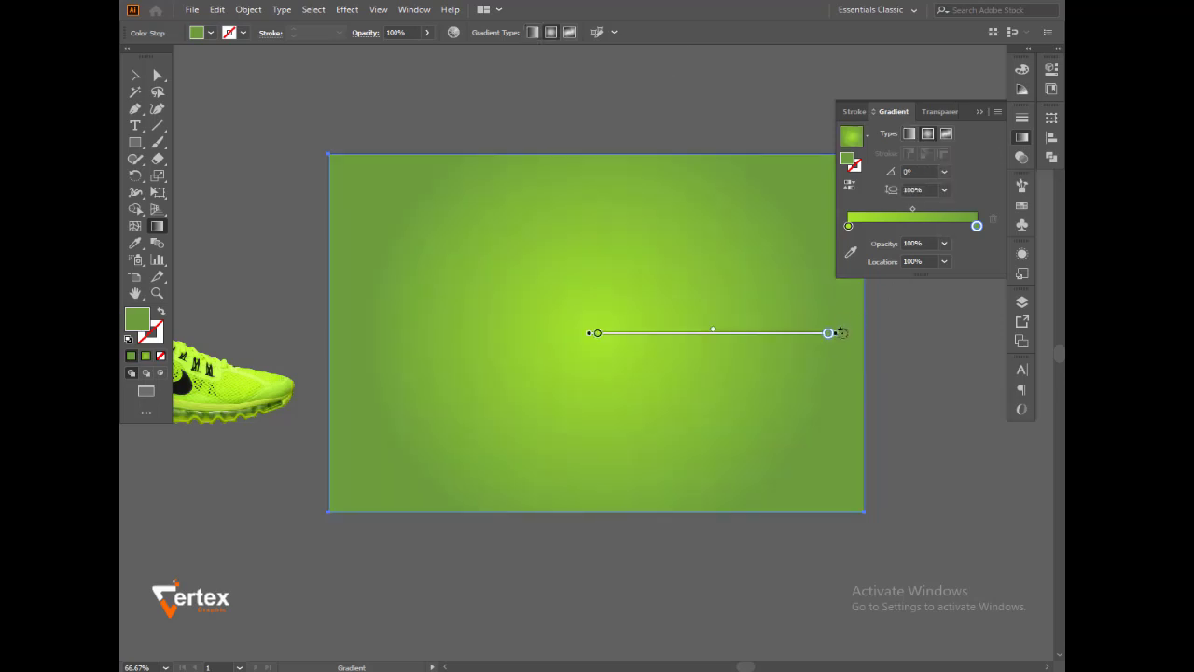
pyautogui.moveTo(851, 227); pyautogui.dragTo(874, 228)
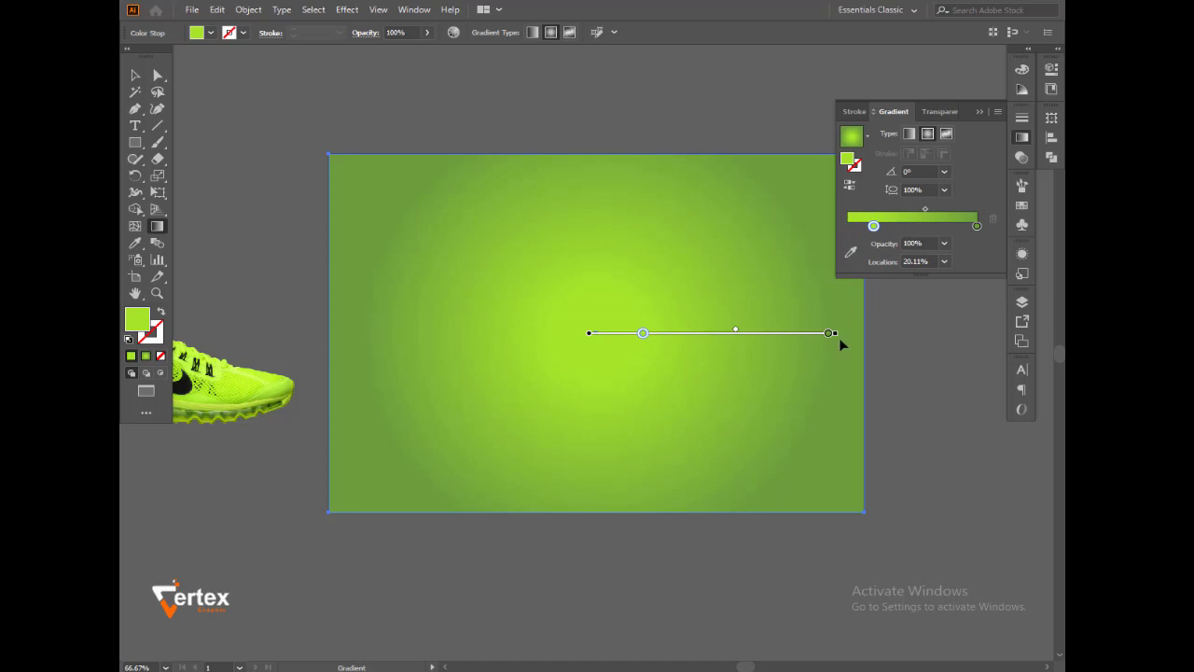
pyautogui.click(830, 333)
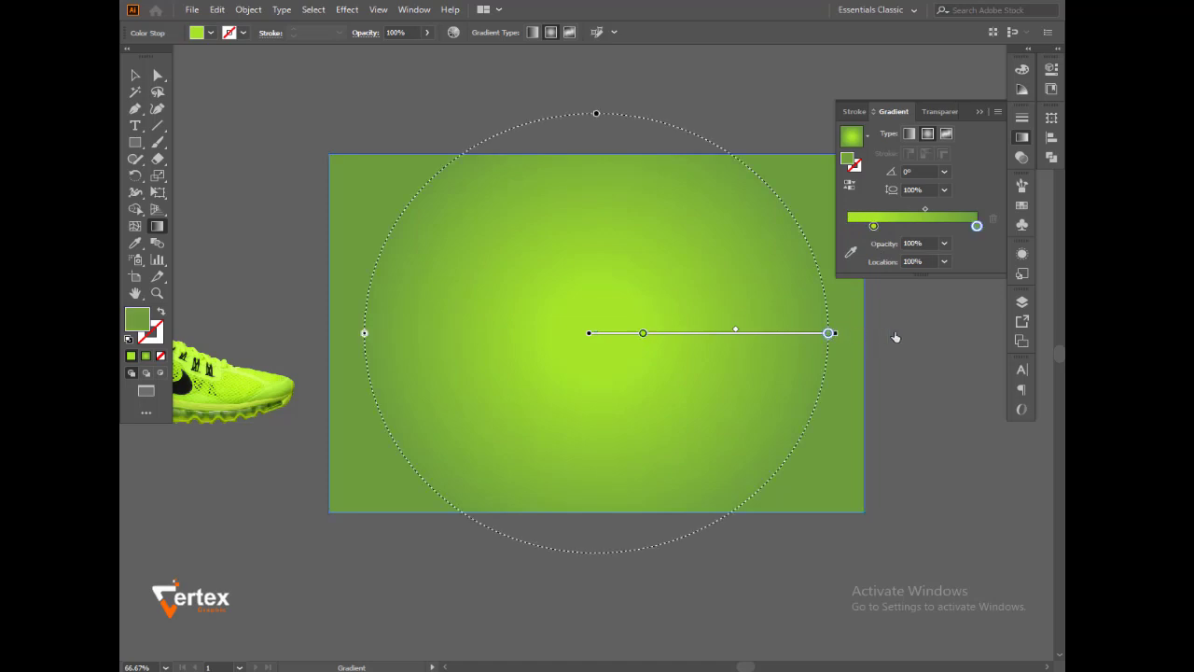
pyautogui.moveTo(830, 333)
pyautogui.mouseDown()
pyautogui.moveTo(790, 333)
pyautogui.moveTo(931, 334)
pyautogui.moveTo(845, 340)
pyautogui.mouseUp()
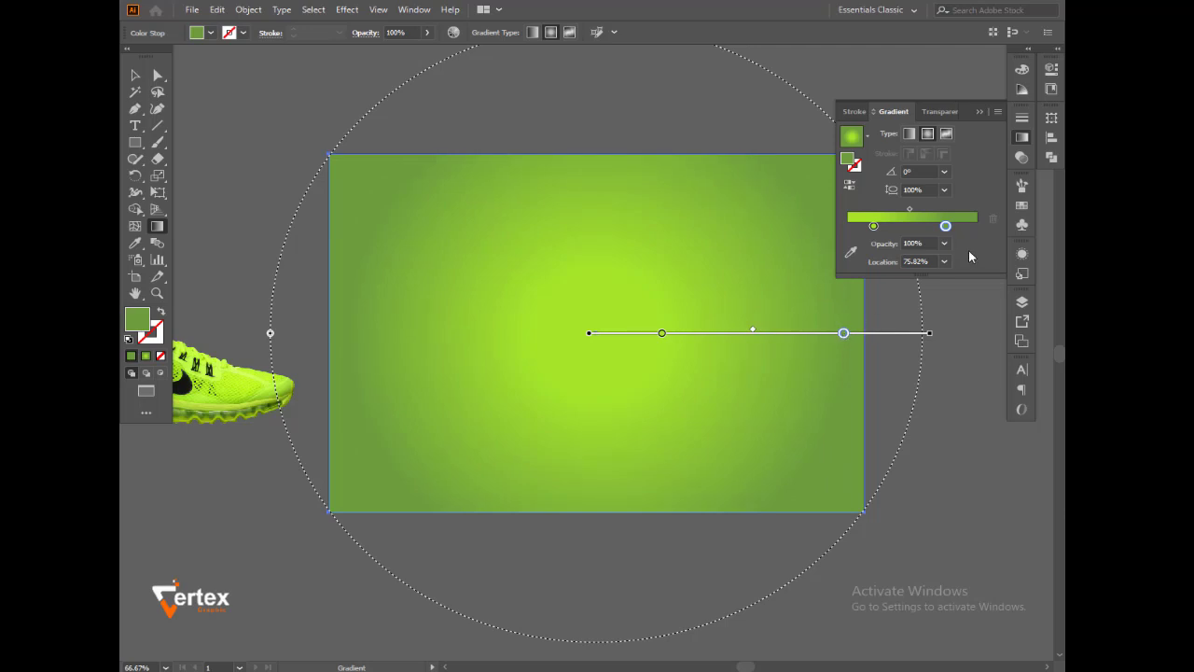
pyautogui.click(978, 114)
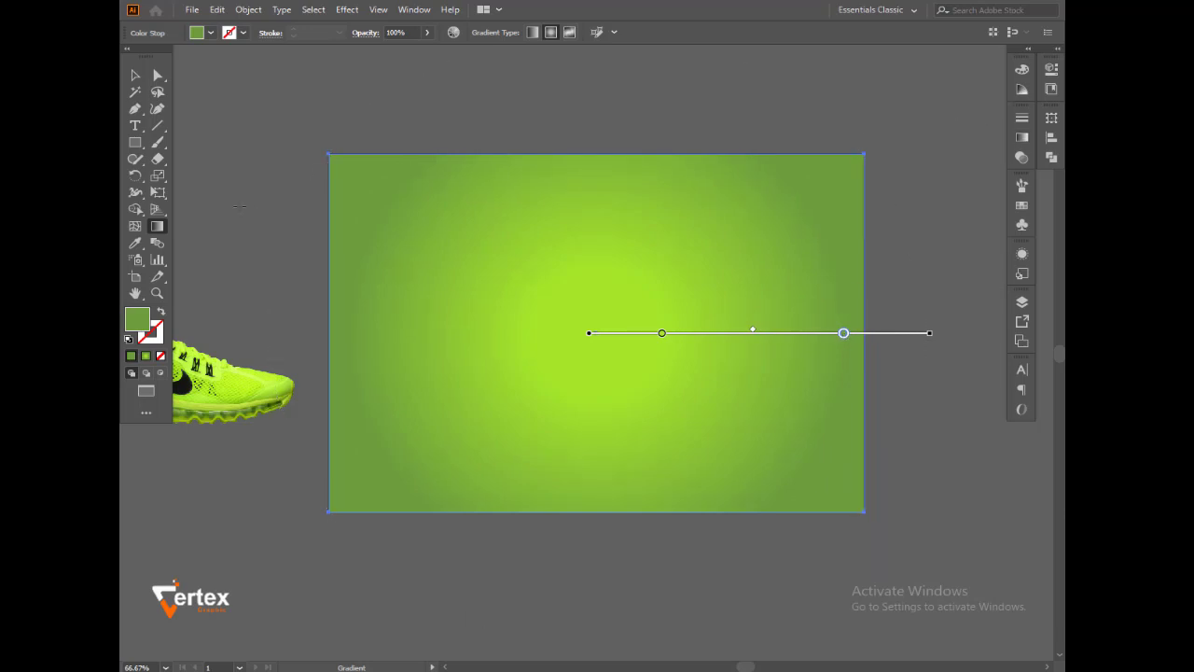
# - Remove the stroke from the green gradient rectangle and deselect it
pyautogui.click(145, 79)
pyautogui.click(252, 125)
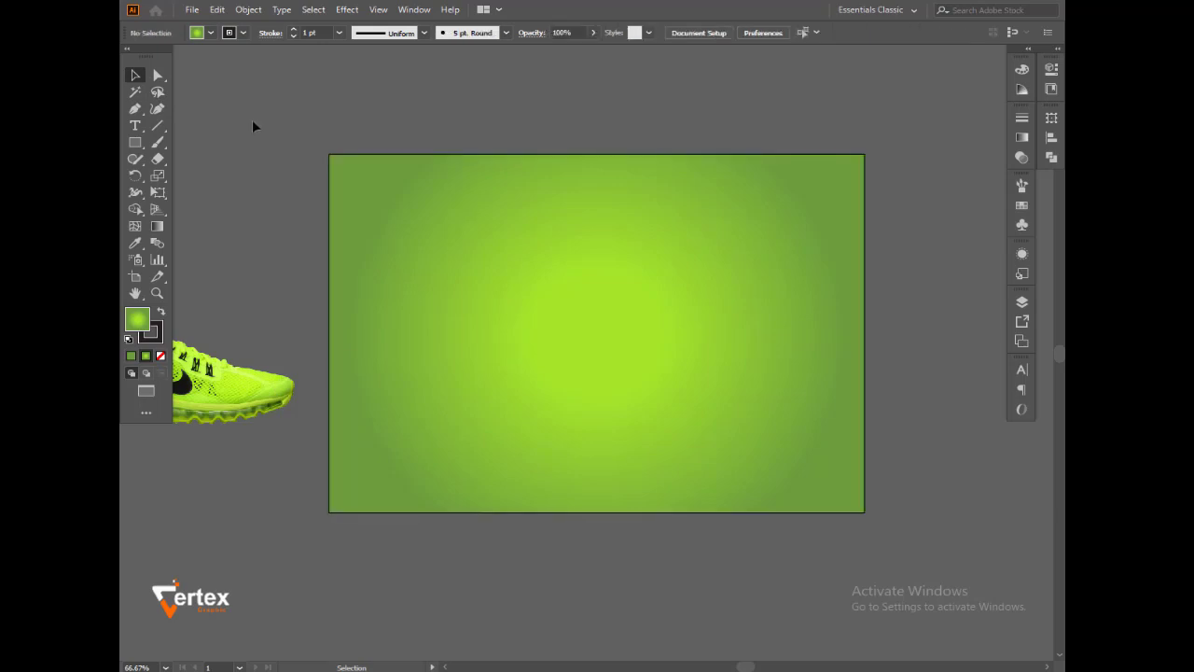
pyautogui.moveTo(331, 173); pyautogui.dragTo(332, 173)
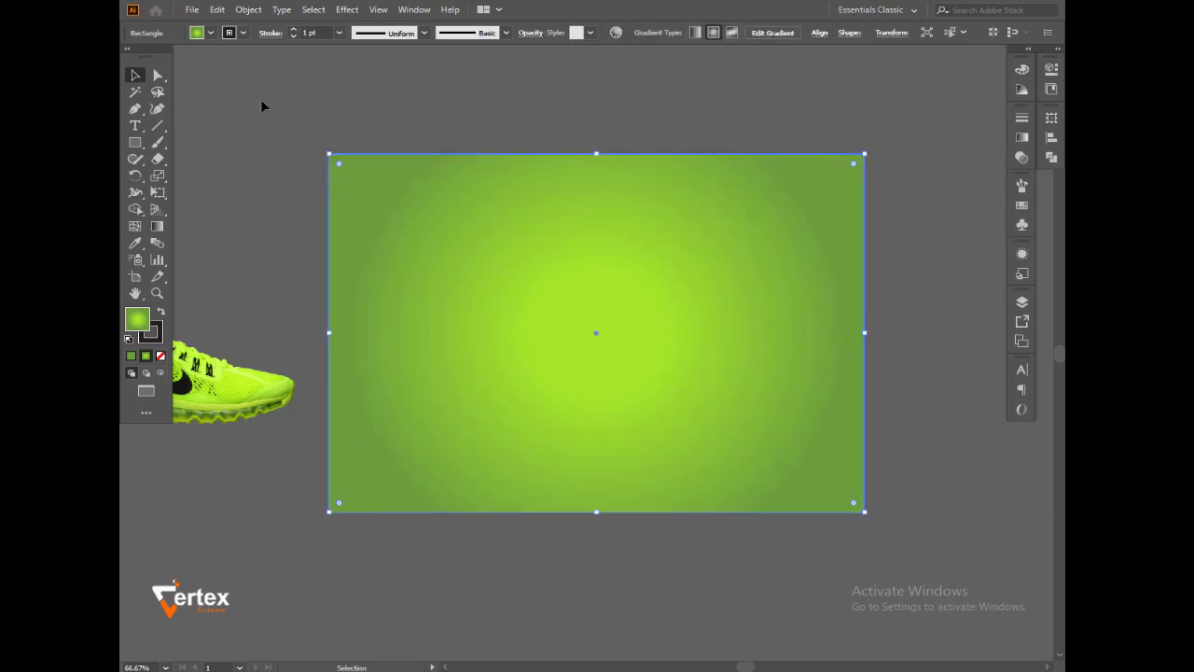
pyautogui.click(242, 34)
pyautogui.click(129, 57)
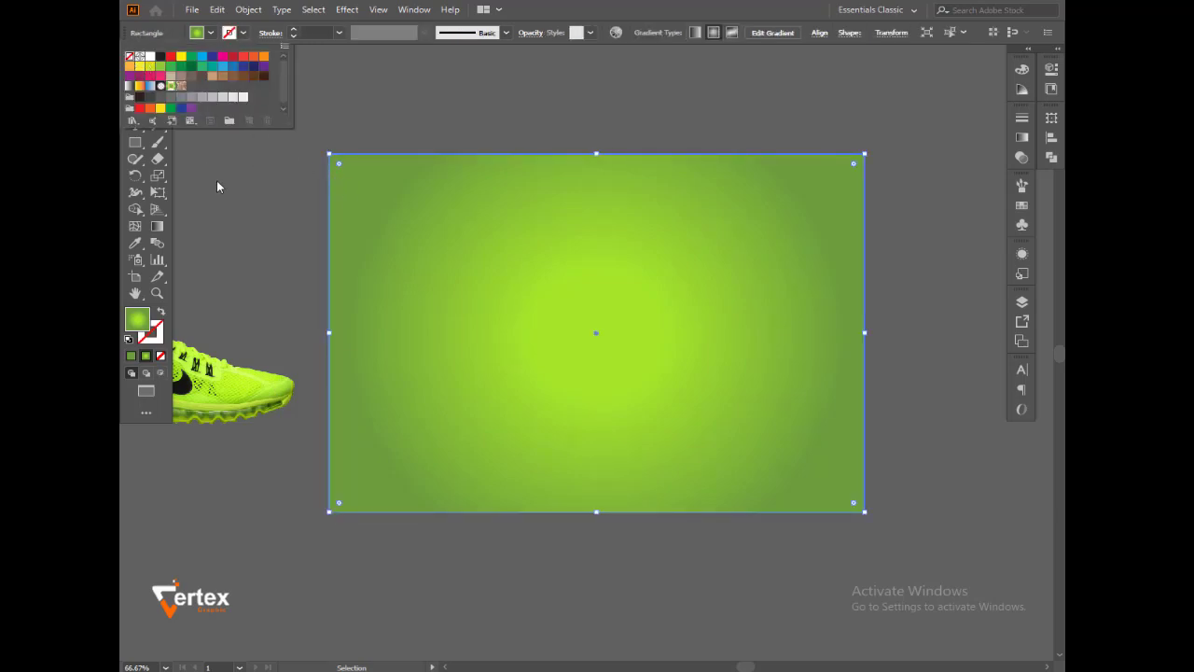
pyautogui.click(228, 193)
pyautogui.click(208, 116)
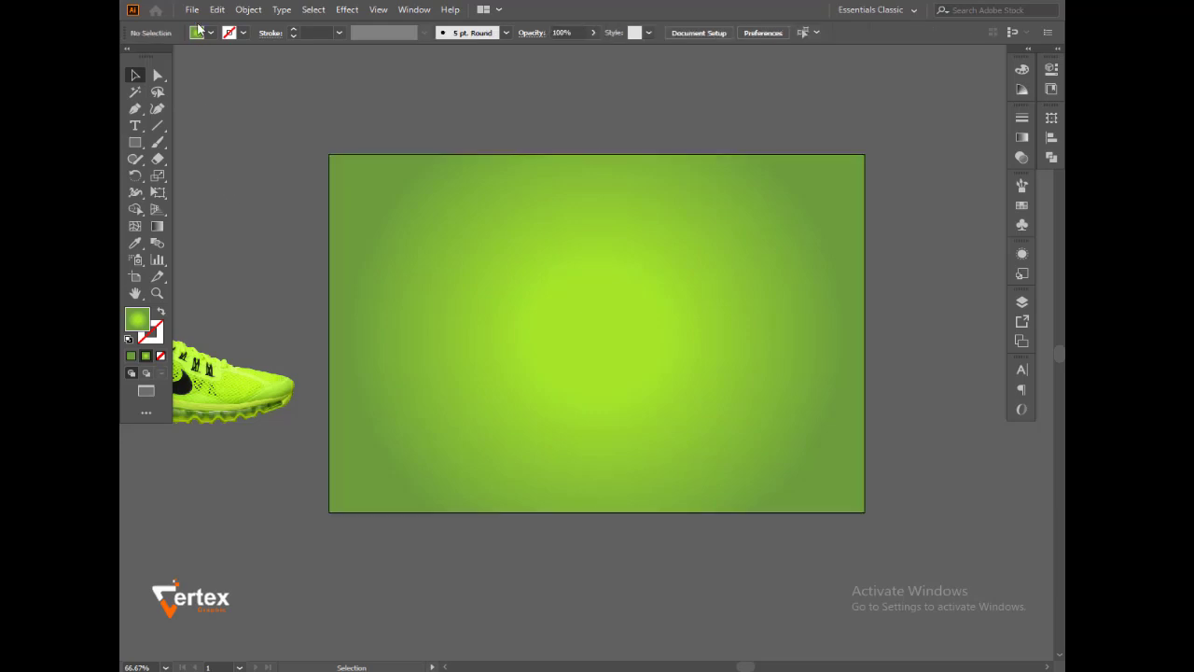
# - Place the linked green-wallpaper-4 image over the green gradient background and stretch it to cover the whole artboard
pyautogui.click(193, 10)
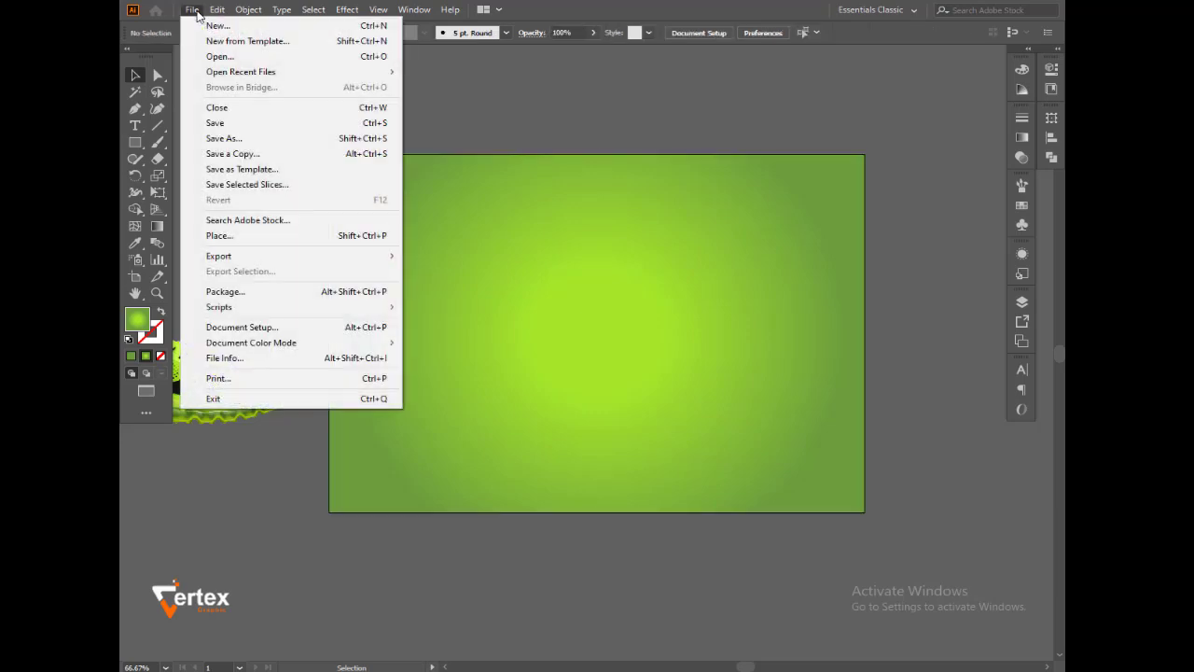
pyautogui.click(224, 235)
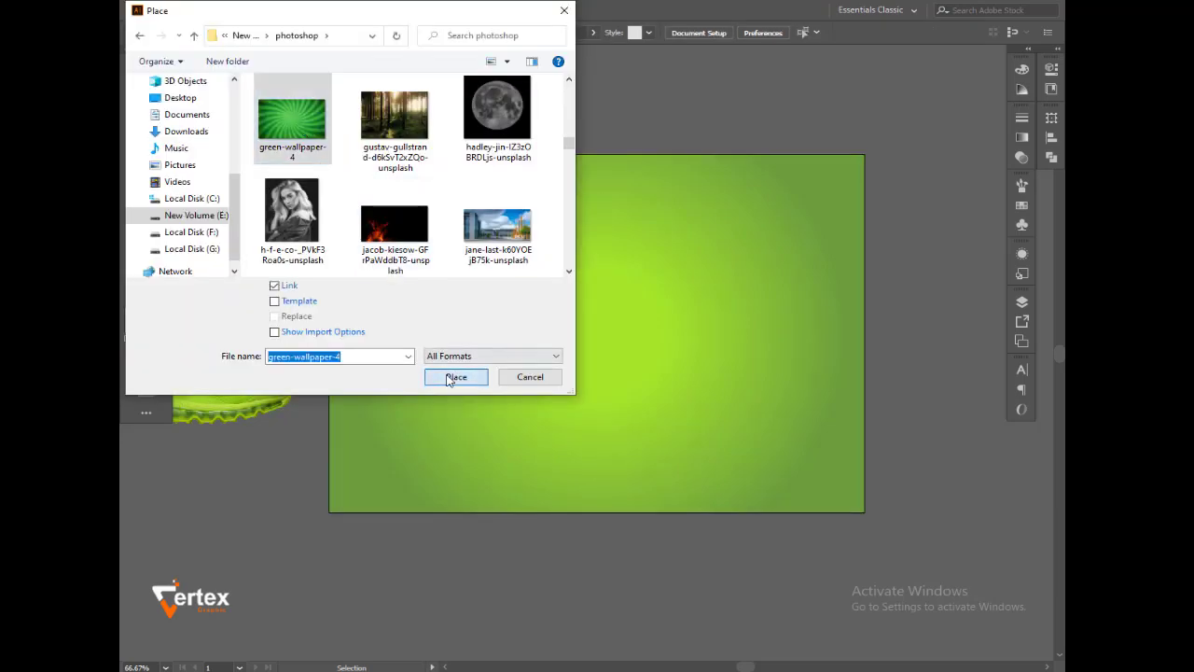
pyautogui.click(452, 377)
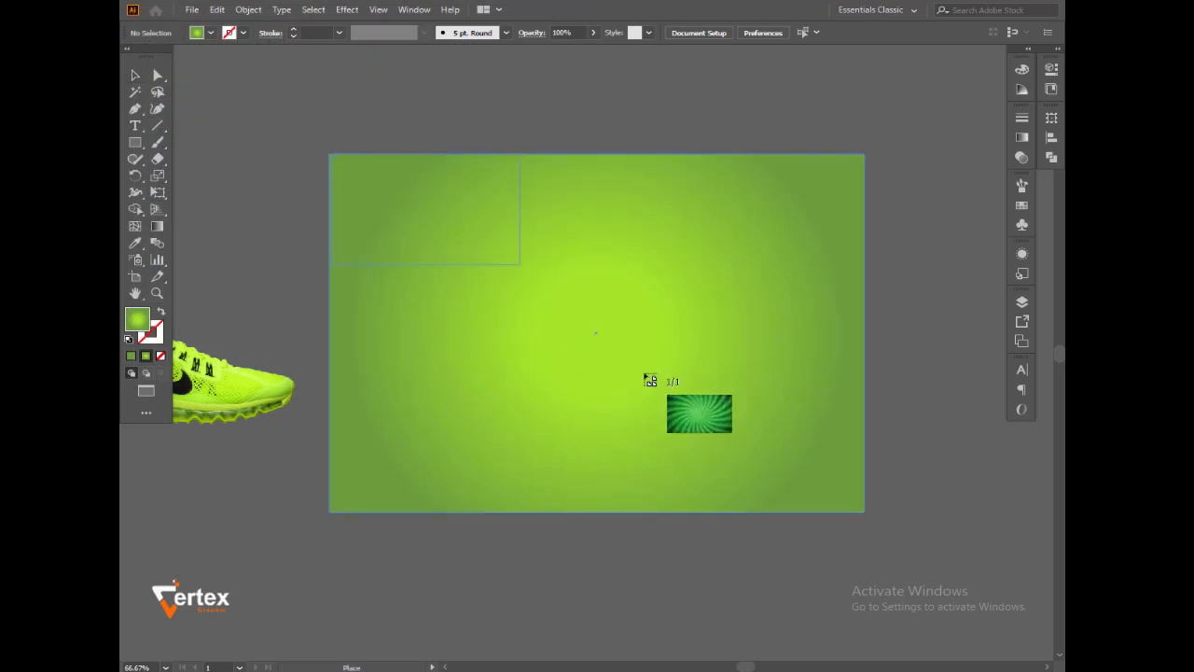
pyautogui.moveTo(645, 375); pyautogui.dragTo(868, 494)
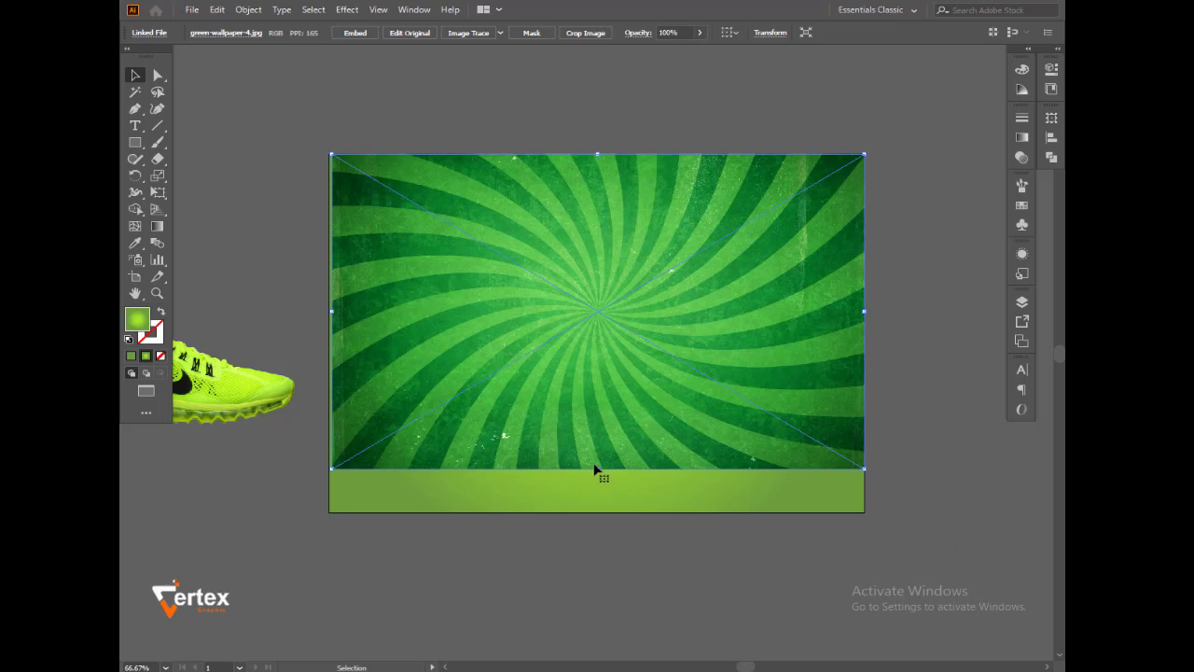
pyautogui.moveTo(598, 472); pyautogui.dragTo(604, 511)
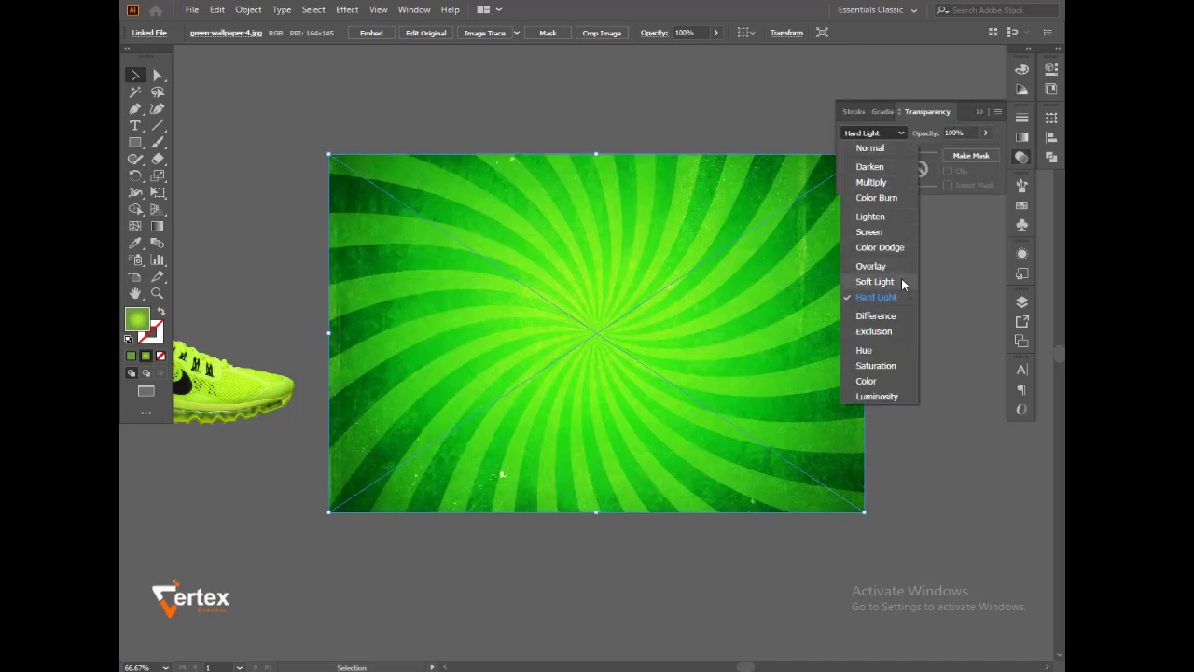
# - Set the wallpaper image's blend mode to Soft Light and its opacity to 32%, then deselect it
pyautogui.click(877, 281)
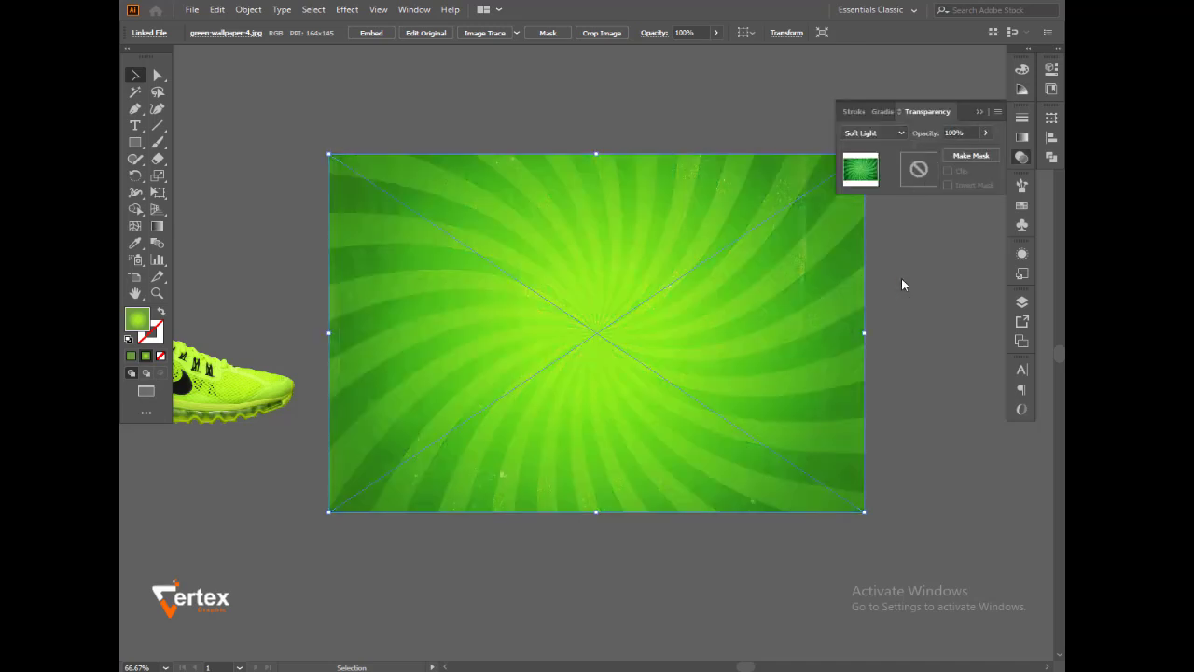
pyautogui.click(986, 133)
pyautogui.moveTo(981, 152); pyautogui.dragTo(950, 159)
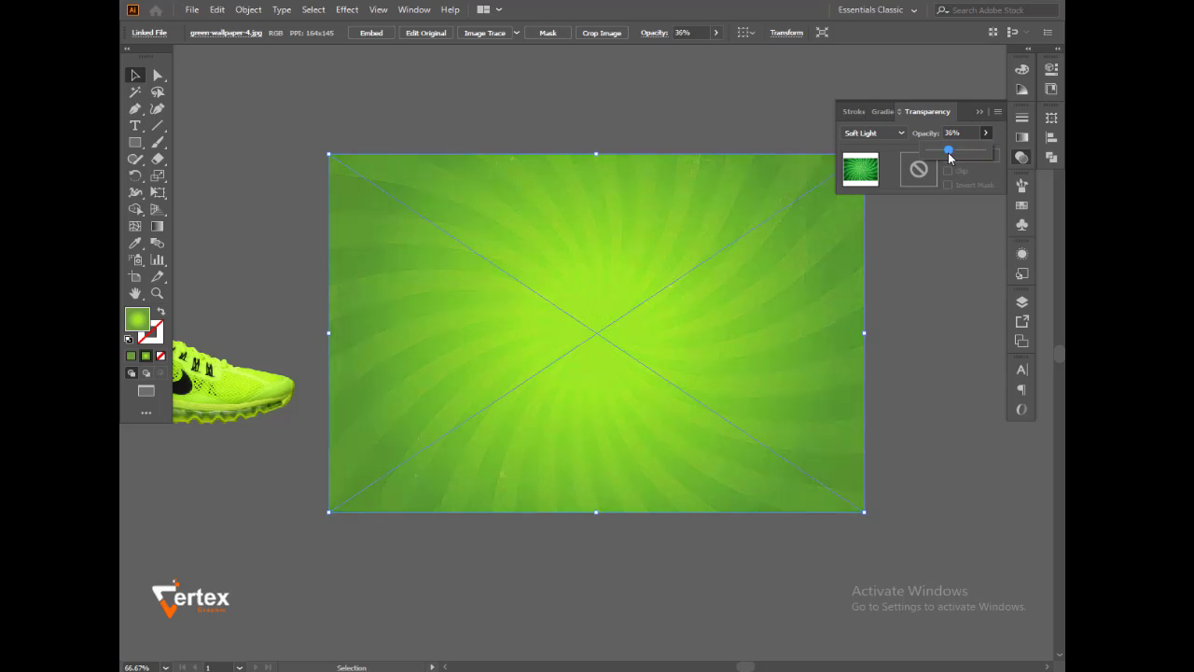
pyautogui.click(949, 277)
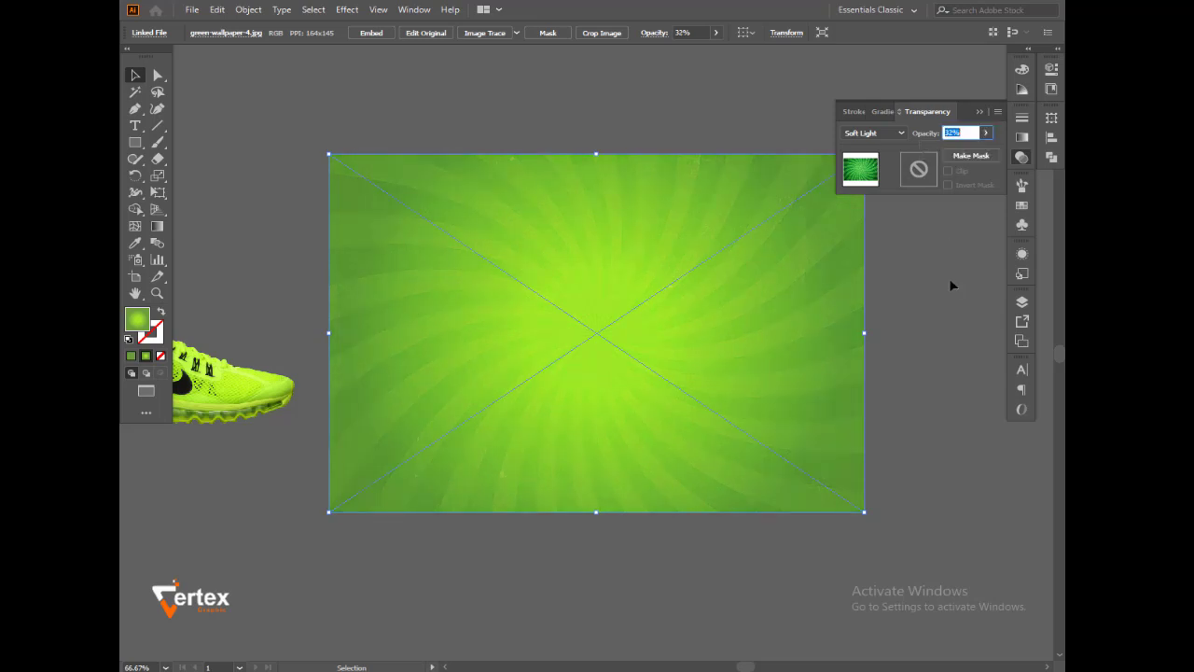
pyautogui.click(949, 277)
pyautogui.click(980, 111)
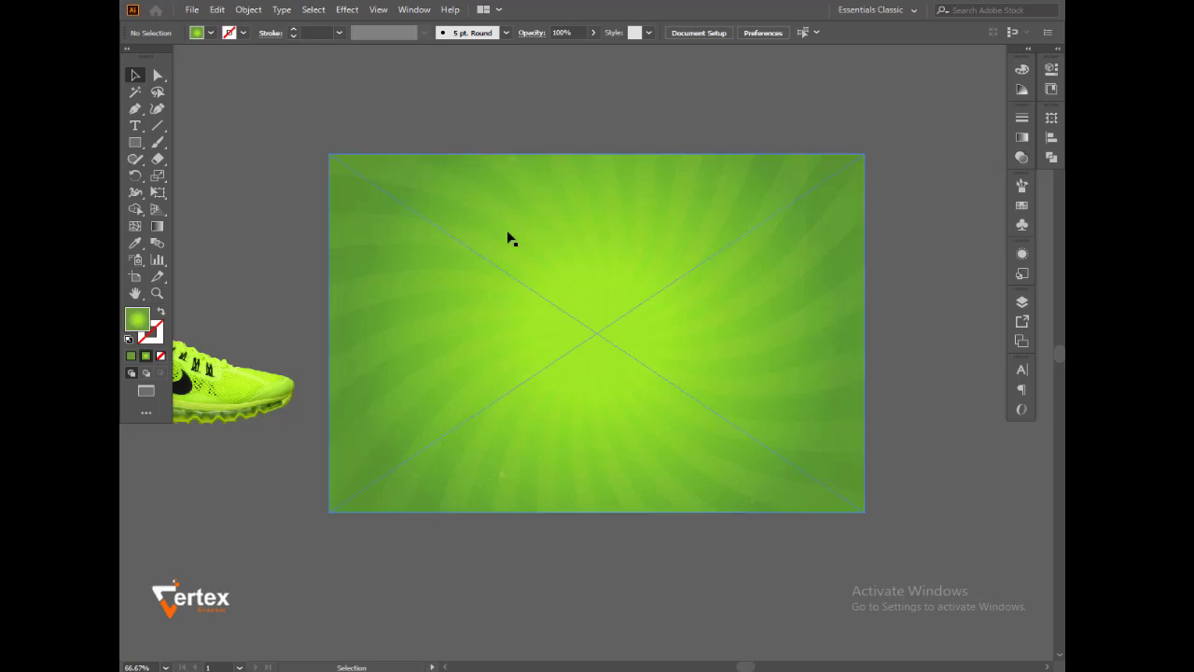
# - Embed the placed wallpaper image in the document and deselect it
pyautogui.moveTo(345, 166); pyautogui.dragTo(347, 169)
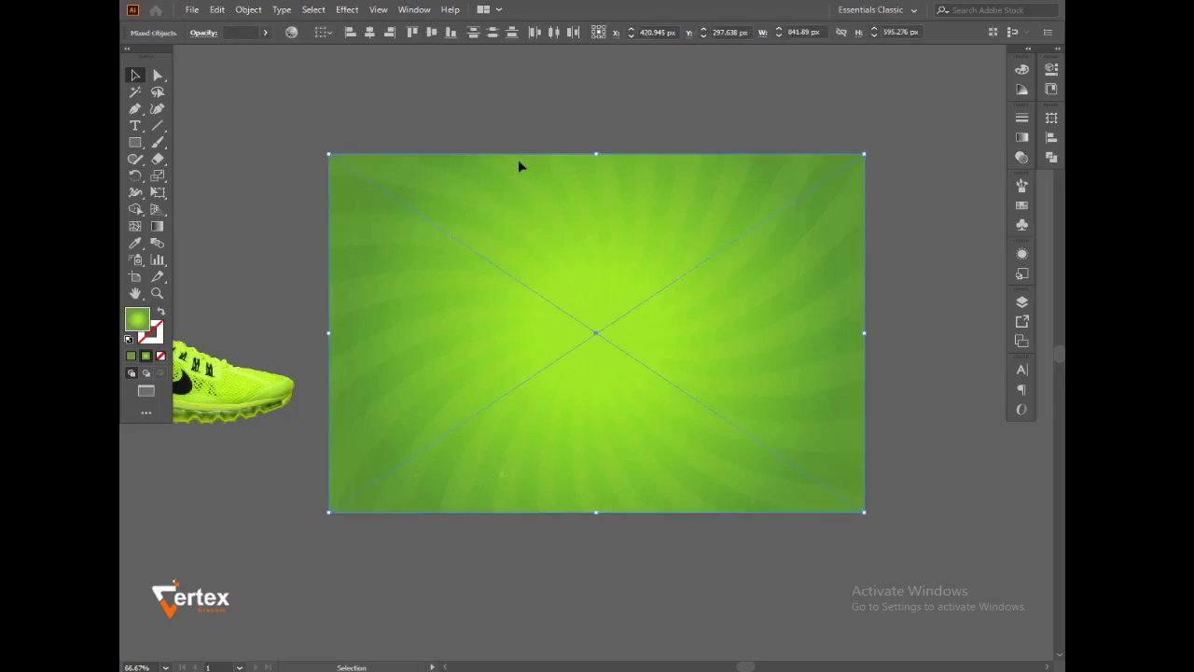
pyautogui.click(501, 249)
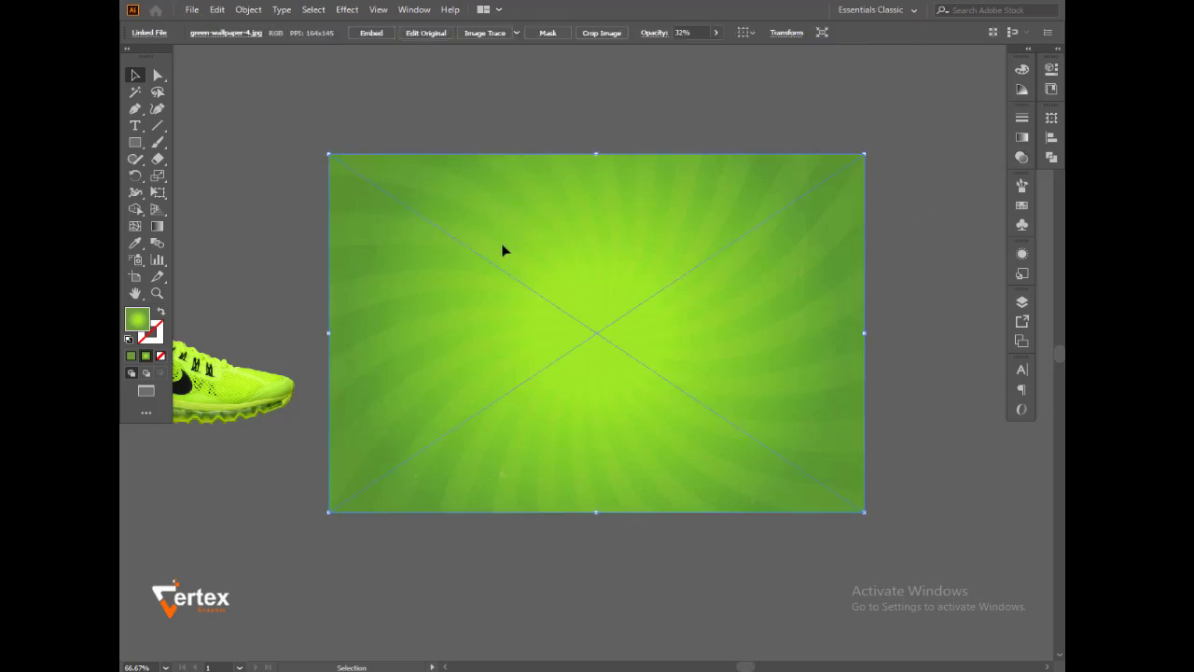
pyautogui.click(363, 34)
pyautogui.click(376, 91)
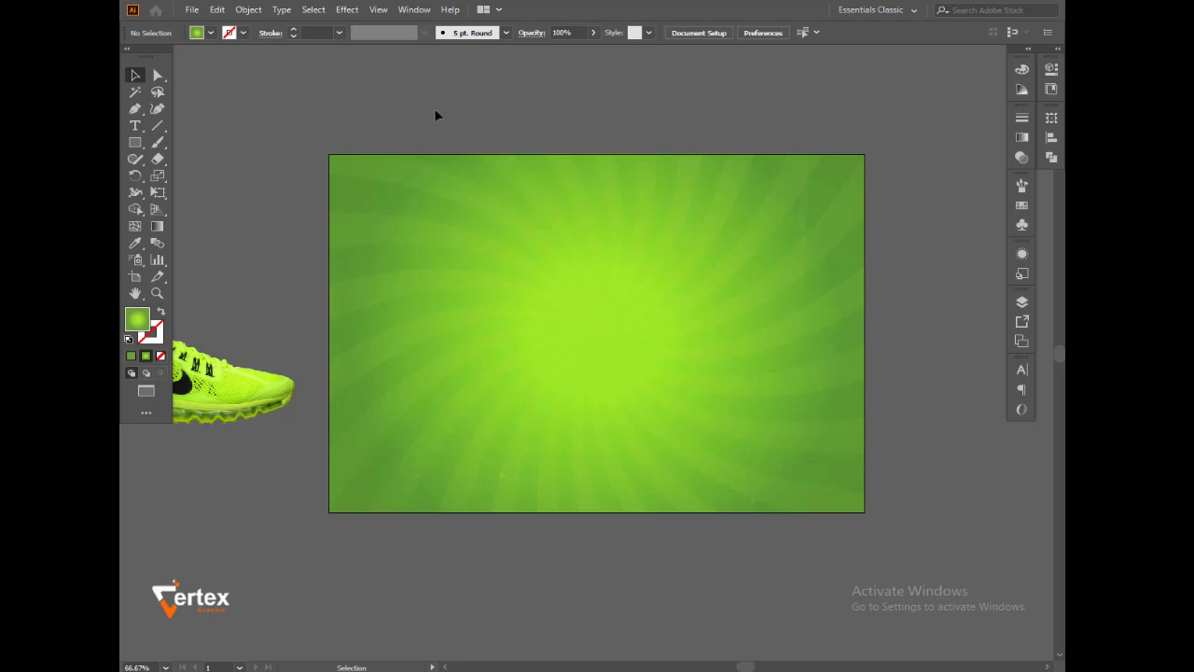
# - Lock the green gradient rectangle and the wallpaper image together as the background
pyautogui.click(191, 9)
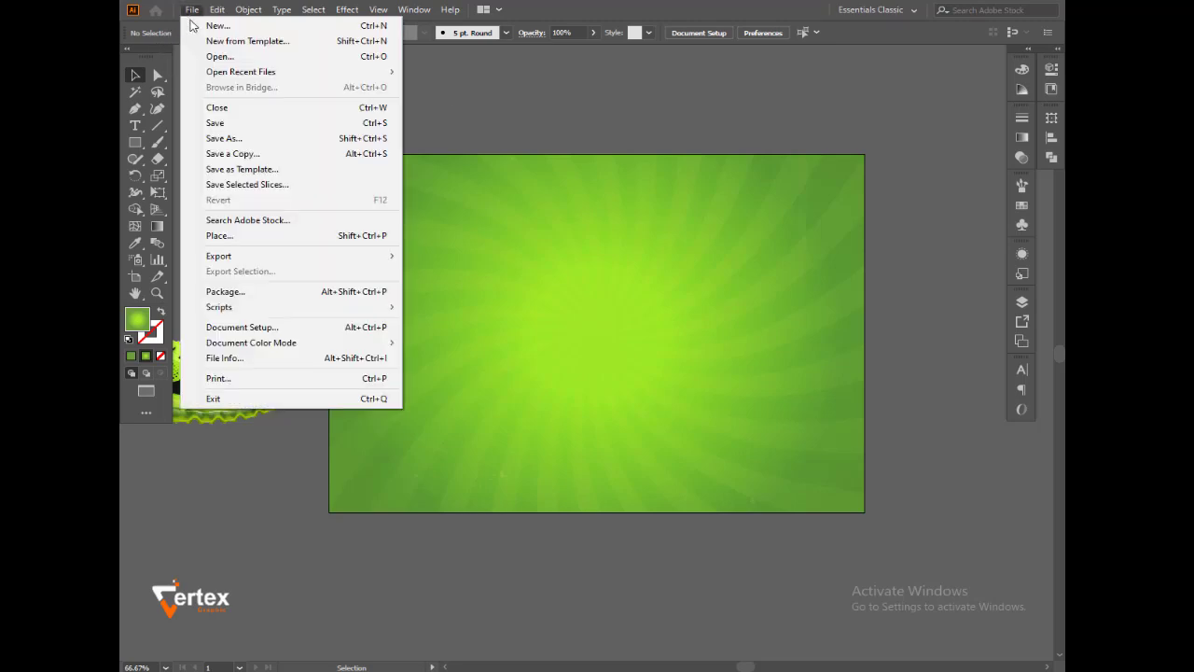
pyautogui.click(485, 125)
pyautogui.click(384, 192)
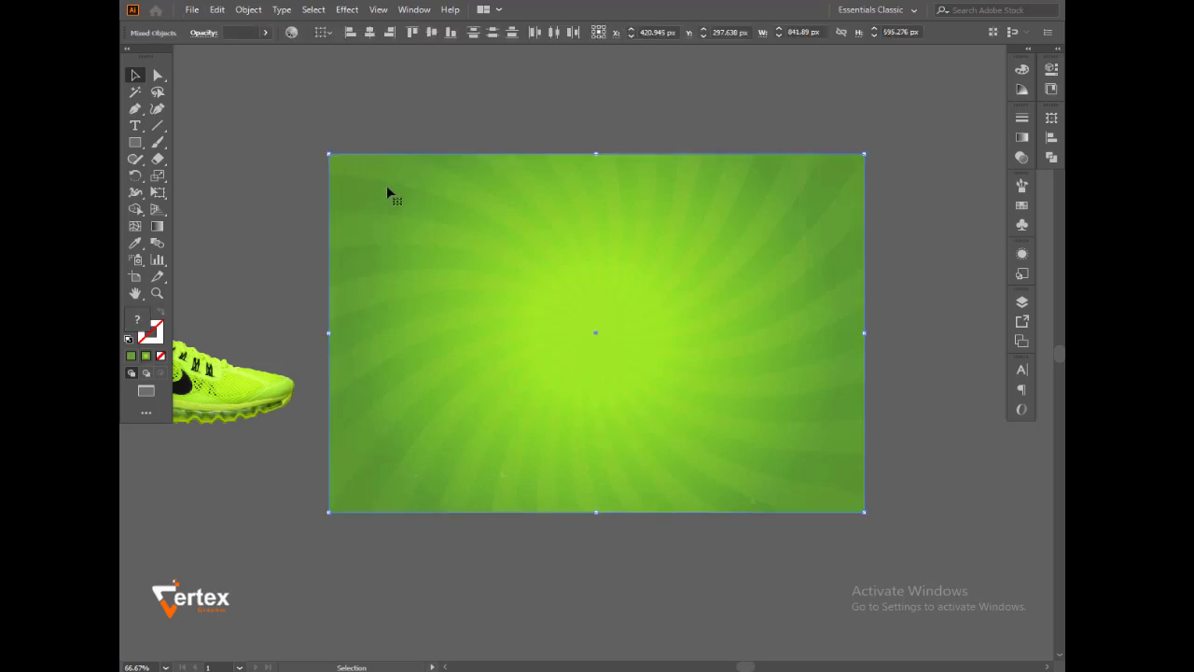
pyautogui.click(254, 10)
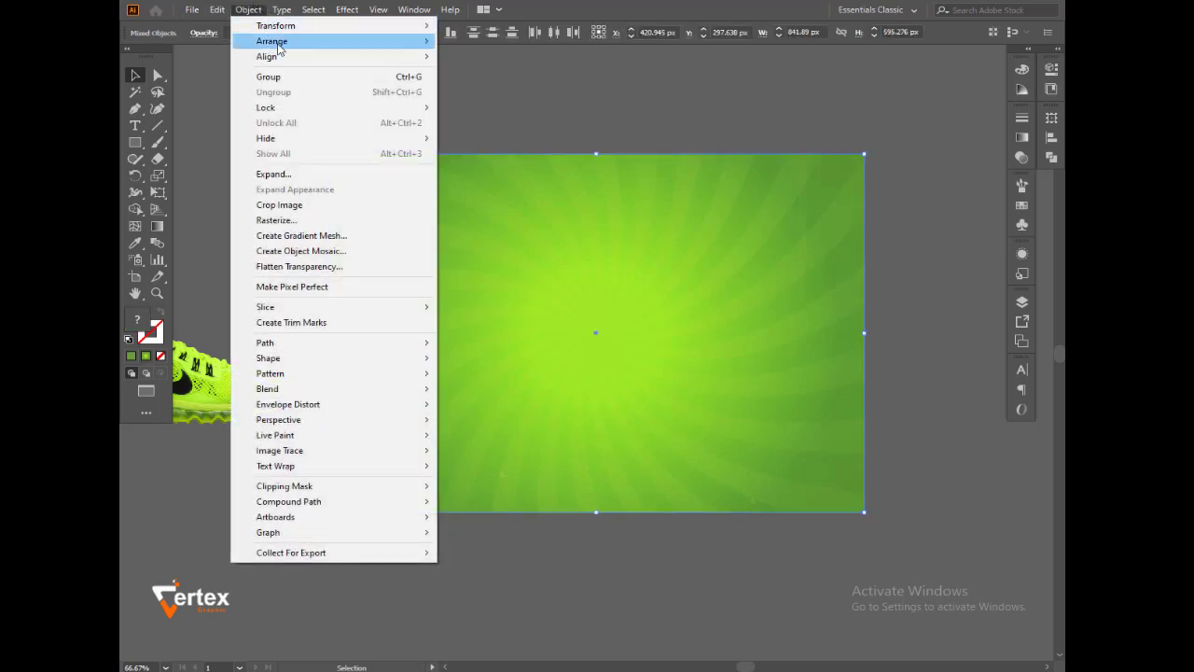
pyautogui.moveTo(290, 111)
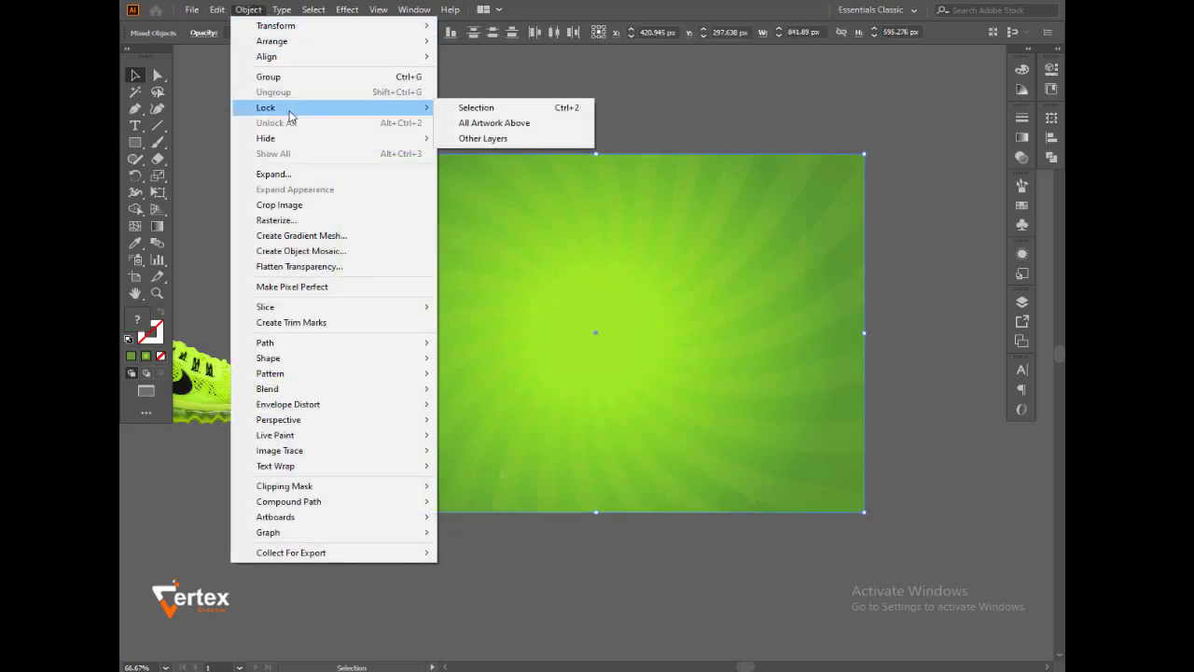
pyautogui.click(462, 109)
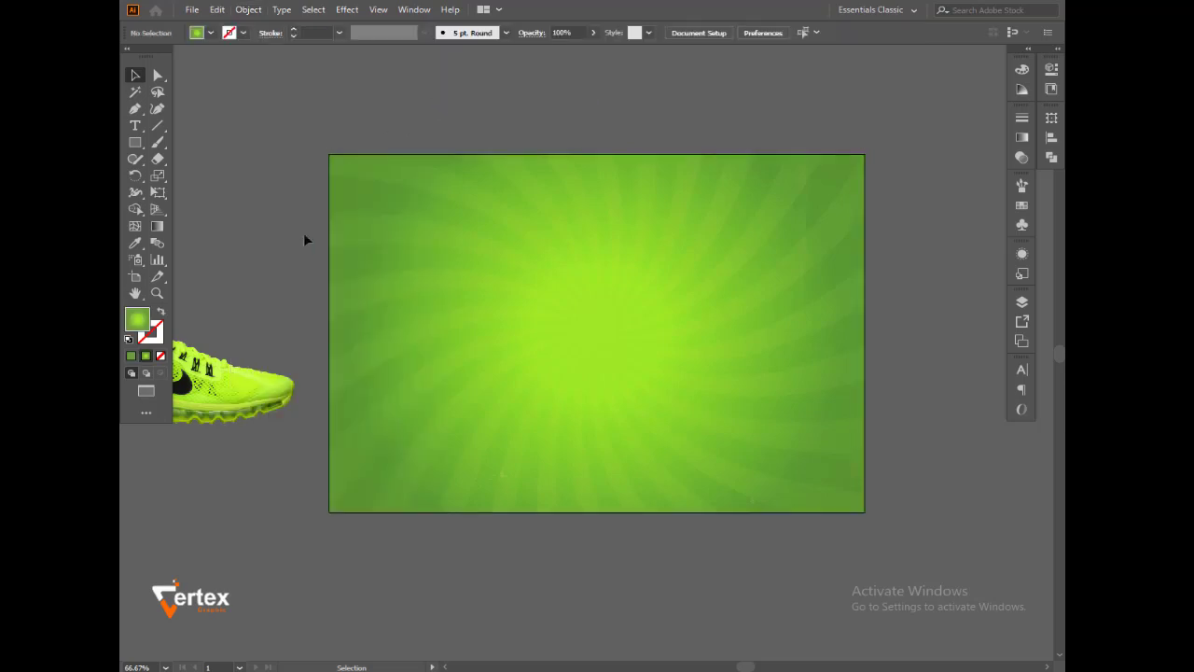
# - Move the Nike shoe image to the middle of the artboard and reflect it across the vertical axis
pyautogui.moveTo(232, 402); pyautogui.dragTo(653, 361)
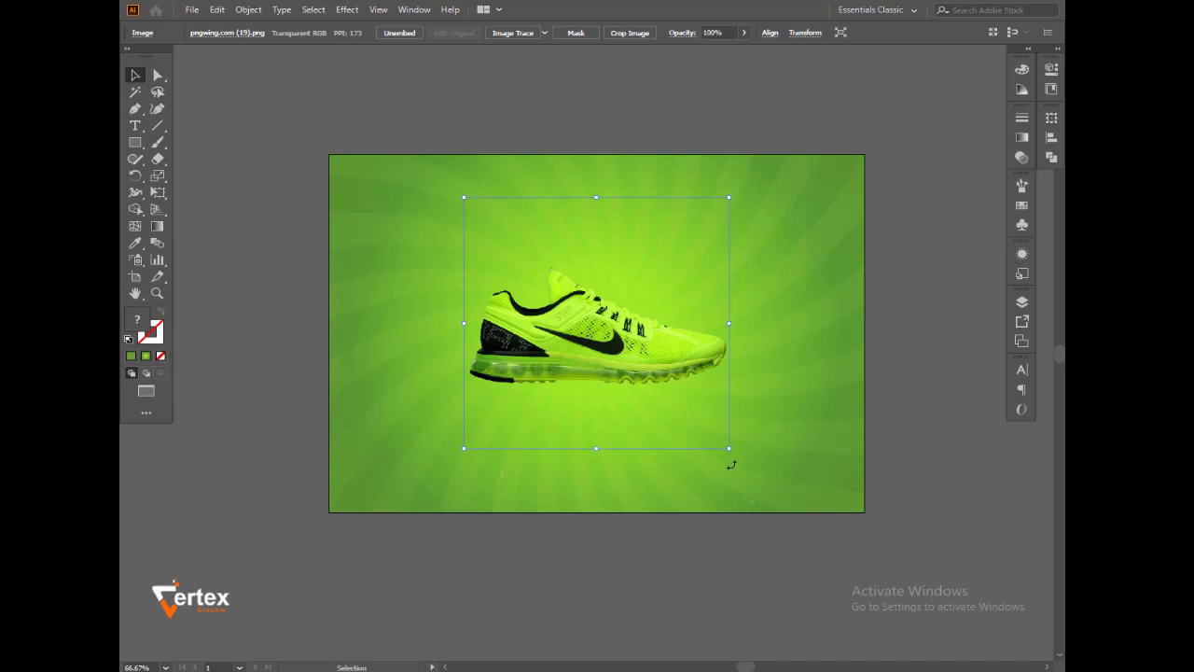
pyautogui.moveTo(731, 464); pyautogui.dragTo(707, 453)
pyautogui.rightClick(667, 367)
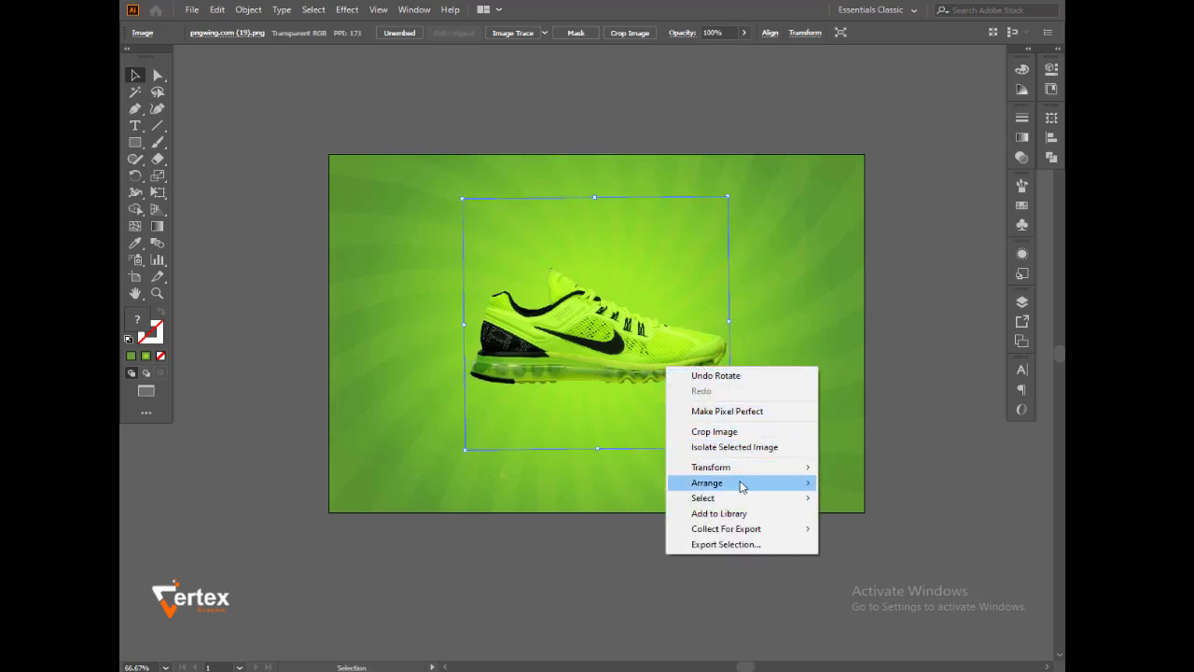
pyautogui.moveTo(771, 468)
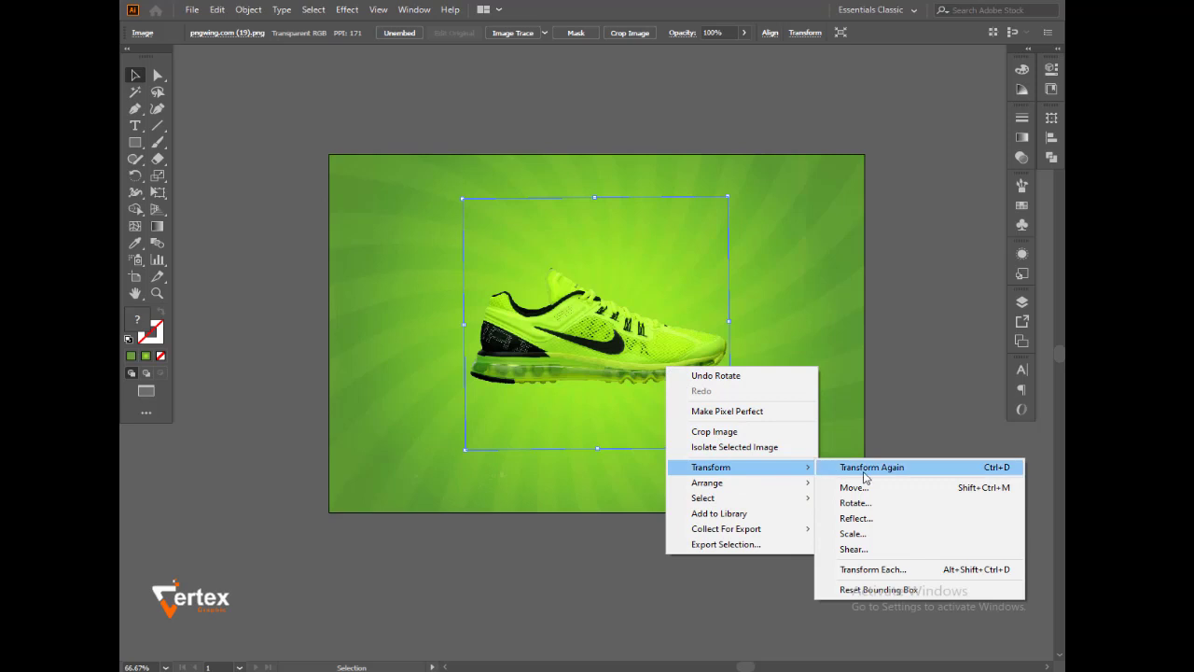
pyautogui.click(877, 525)
pyautogui.click(810, 524)
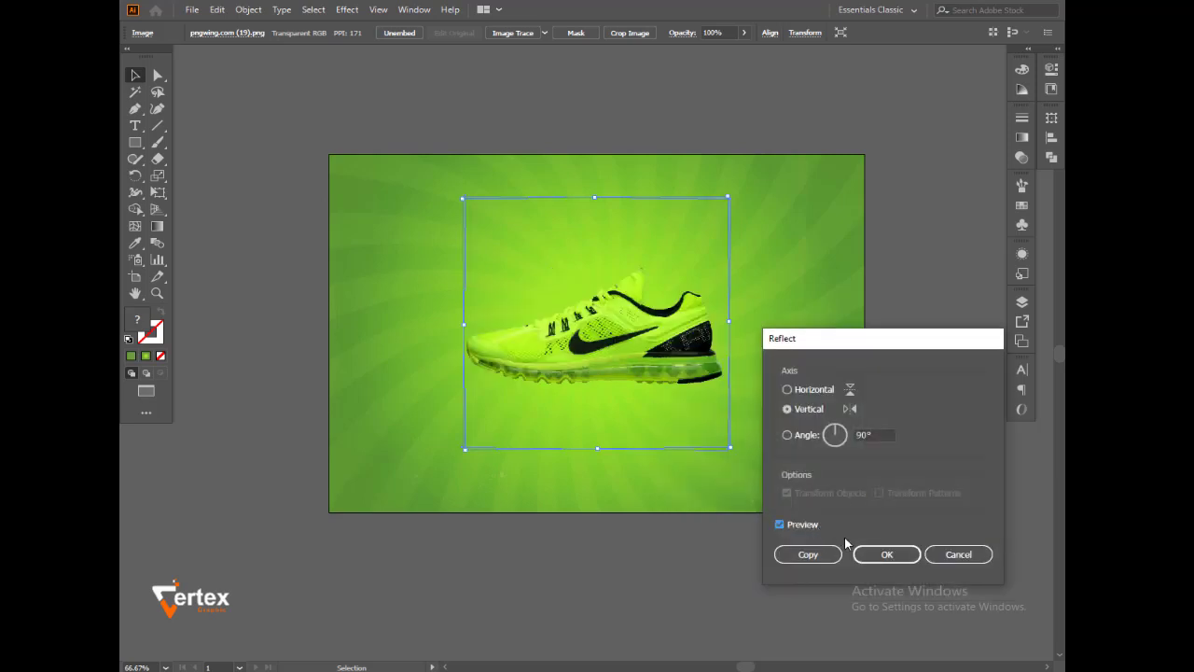
pyautogui.click(881, 554)
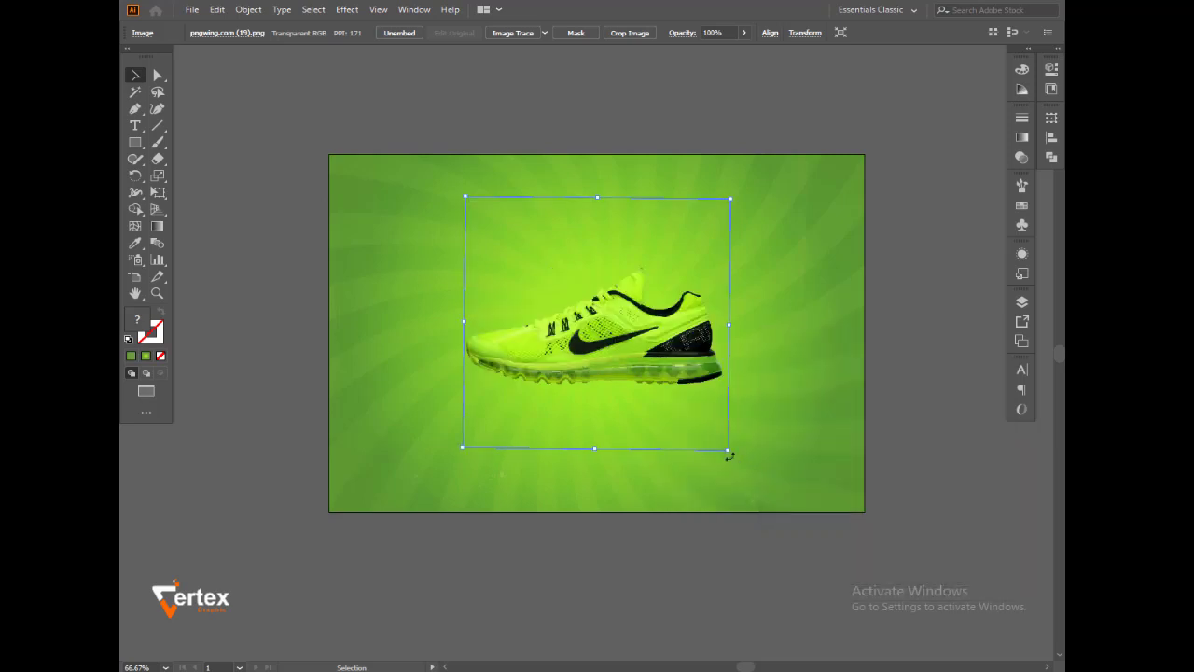
# - Tilt the shoe toe-down toward the lower left, resize it, and position it slightly above and right of the artboard's centre
pyautogui.moveTo(729, 455); pyautogui.dragTo(746, 323)
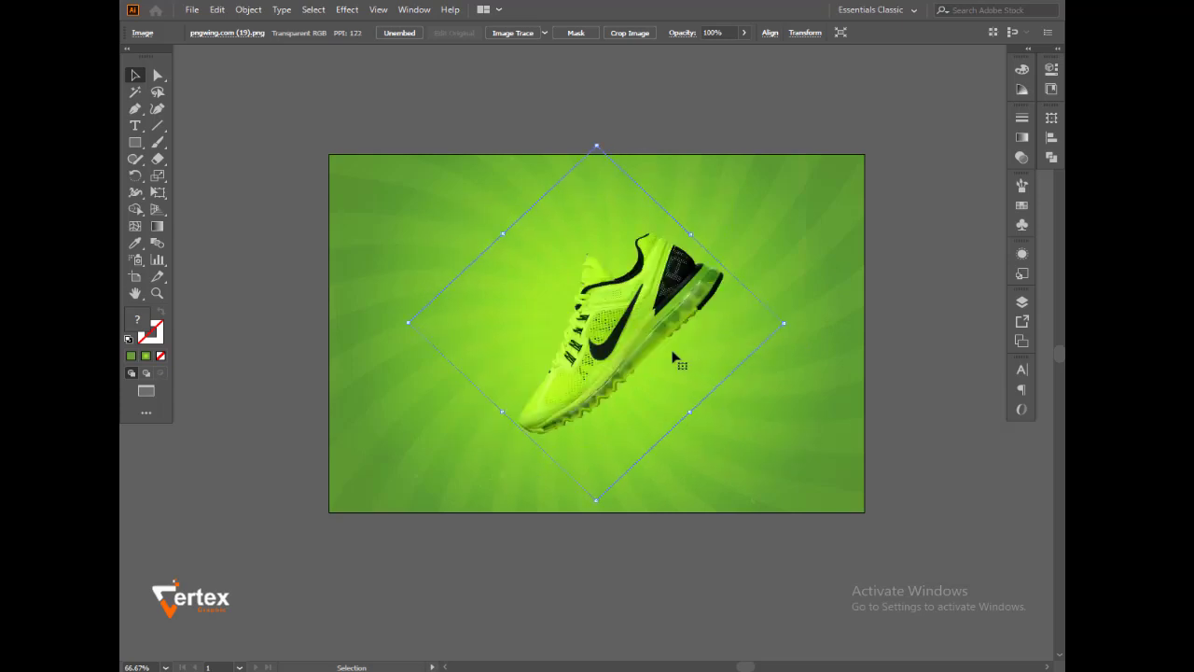
pyautogui.moveTo(635, 328); pyautogui.dragTo(654, 299)
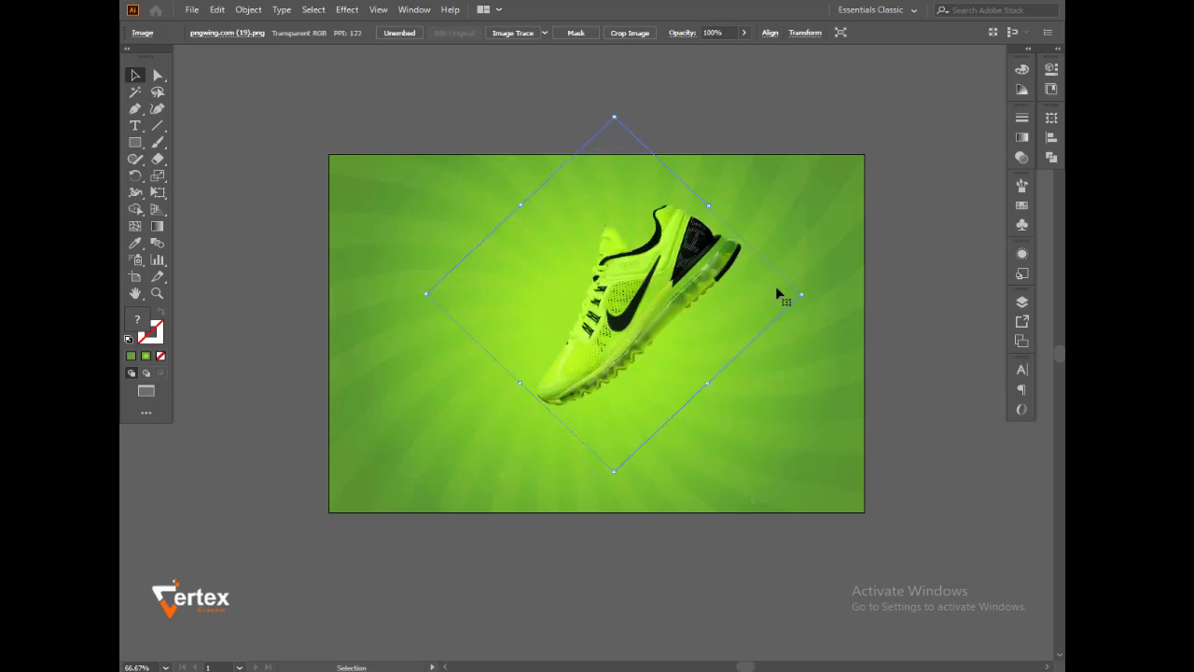
pyautogui.moveTo(615, 118); pyautogui.dragTo(614, 142)
pyautogui.moveTo(655, 257); pyautogui.dragTo(671, 257)
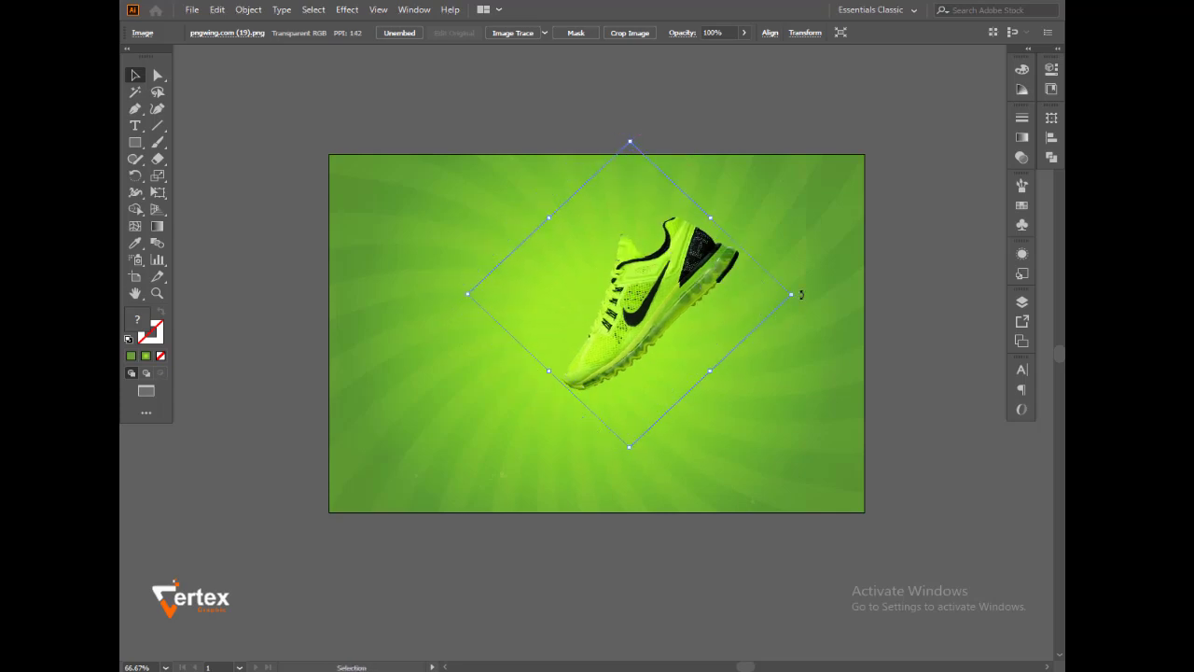
pyautogui.moveTo(796, 299); pyautogui.dragTo(796, 307)
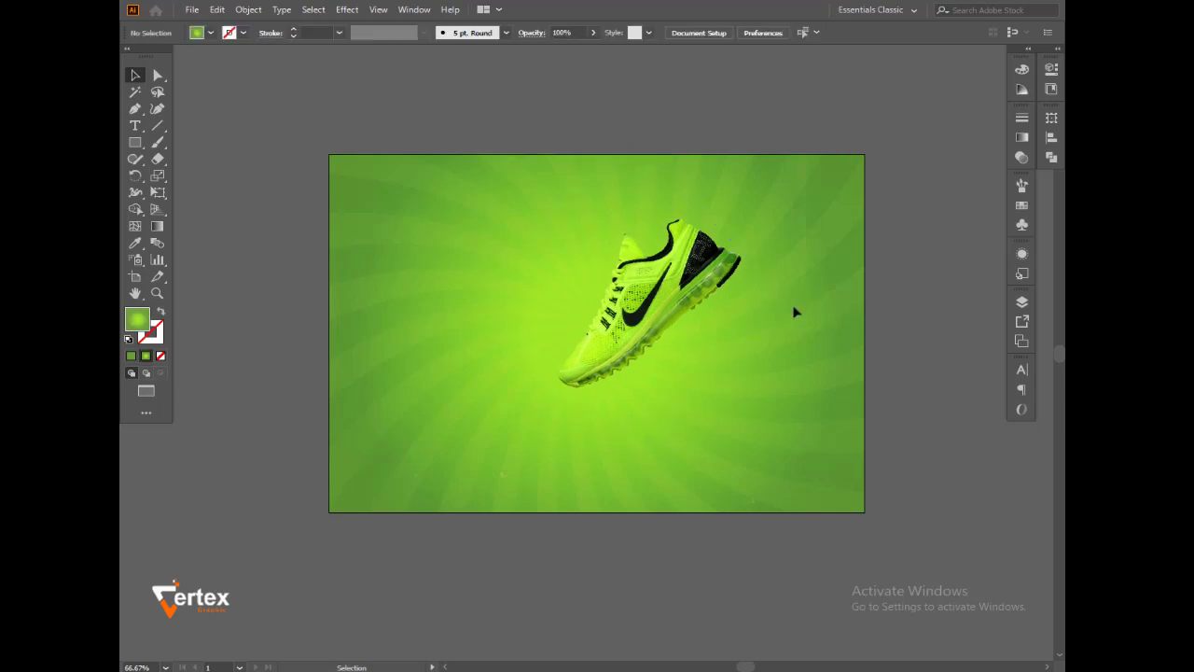
pyautogui.click(669, 324)
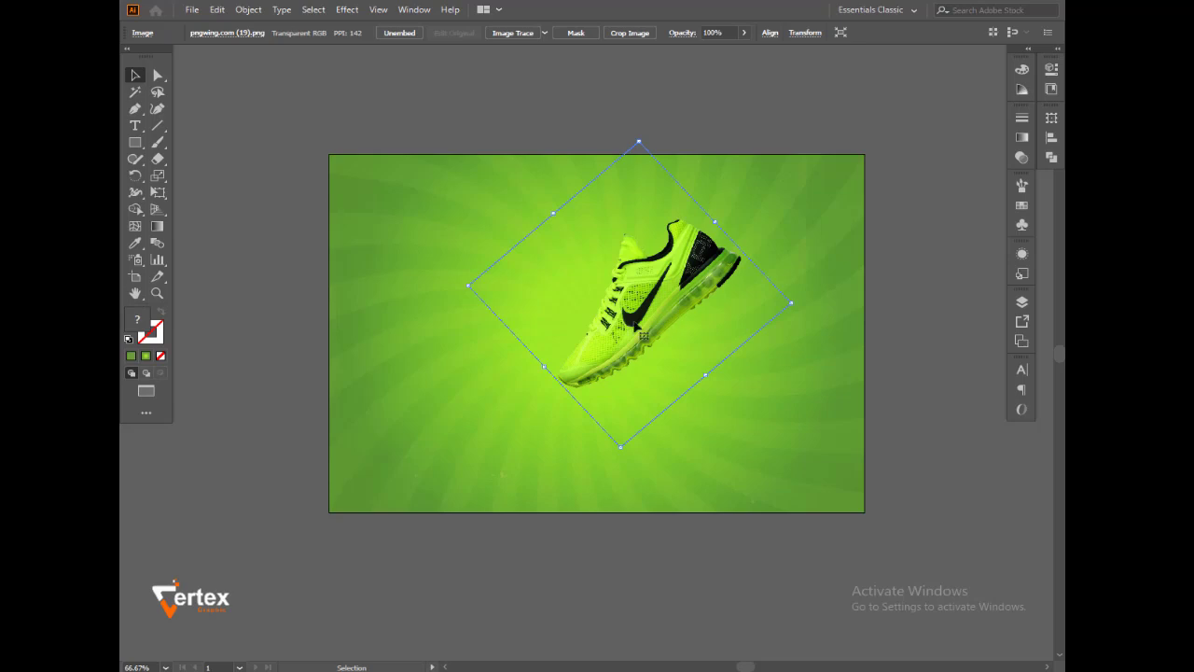
pyautogui.click(286, 283)
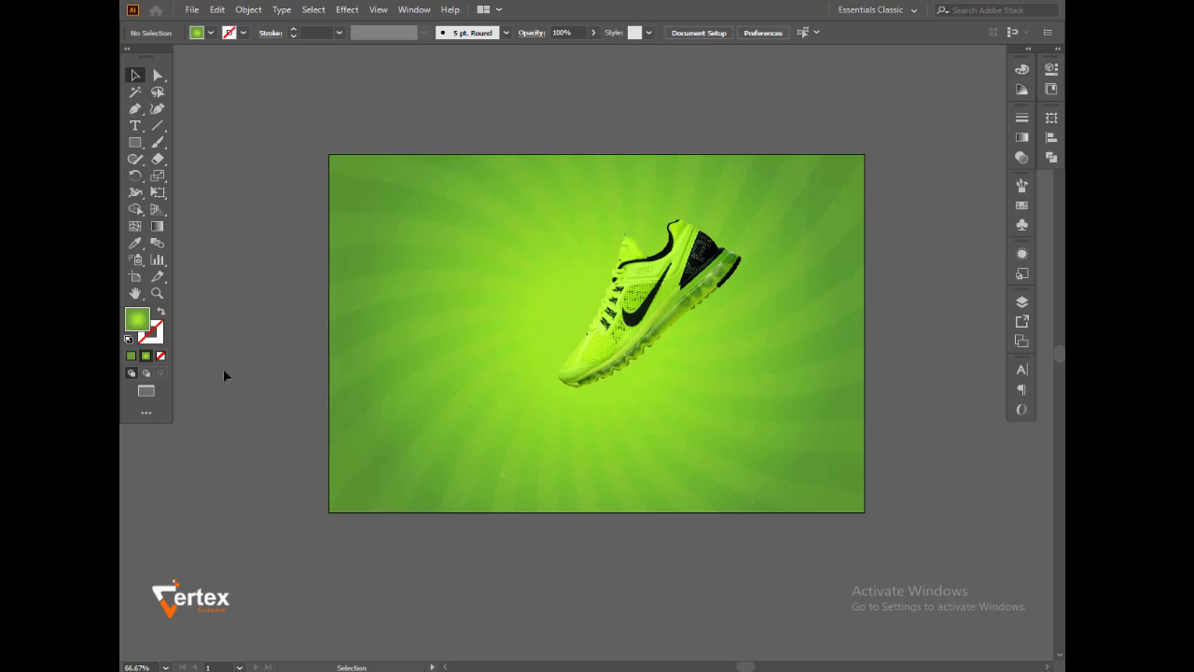
# - Draw a large, nearly circular ellipse below and left of the shoe, overlapping its toe and the artboard's lower edge
pyautogui.click(135, 142)
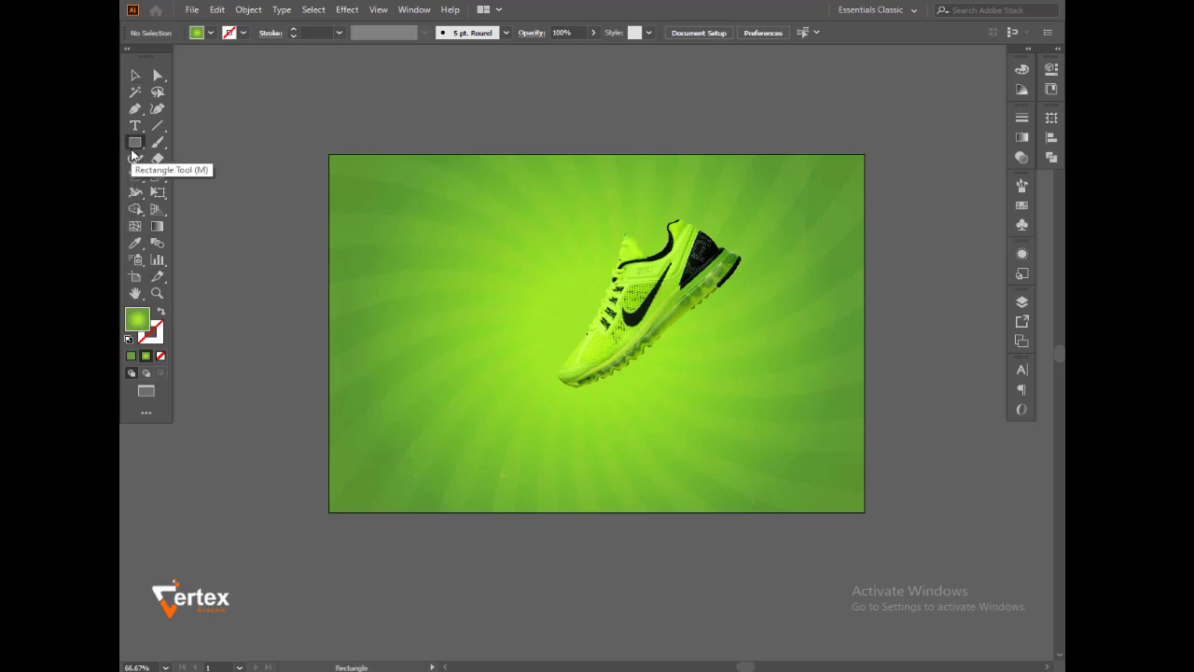
pyautogui.click(187, 176)
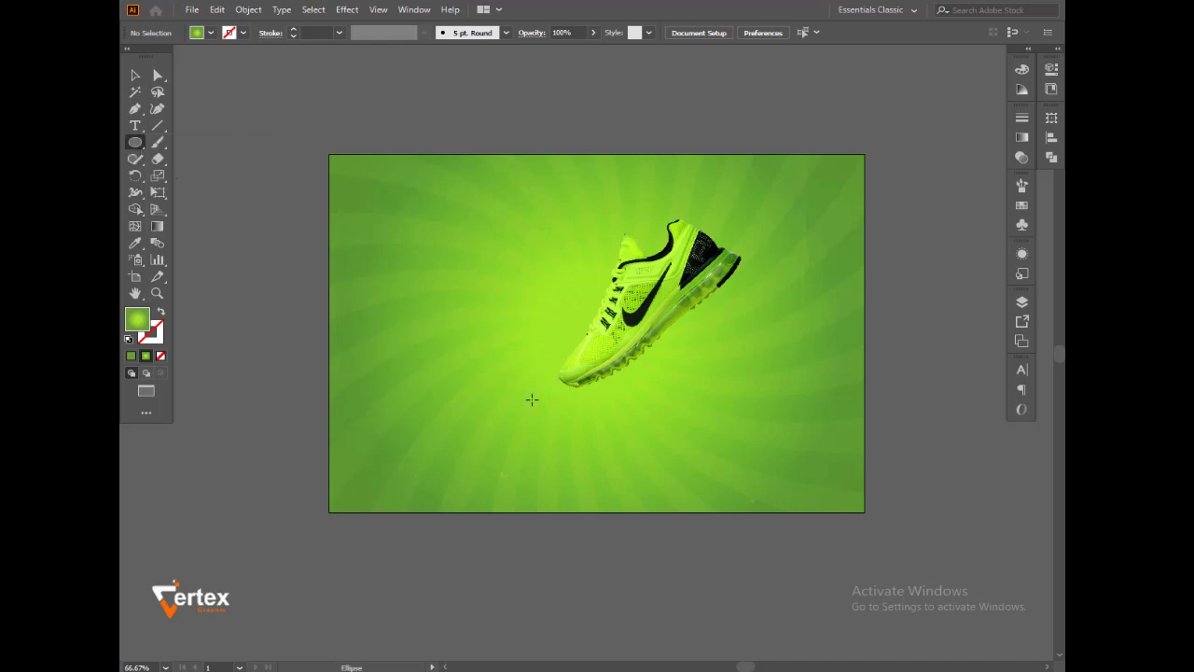
pyautogui.moveTo(516, 414); pyautogui.dragTo(640, 490)
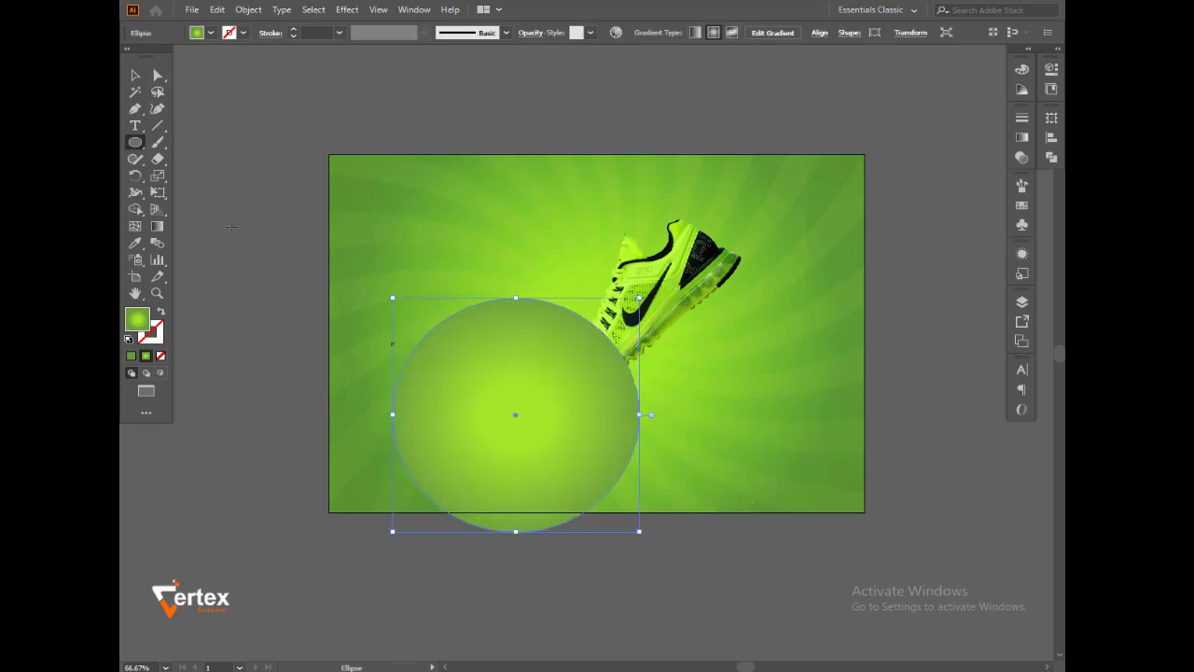
# - Fill the ellipse with the White, Black preset gradient
pyautogui.click(135, 74)
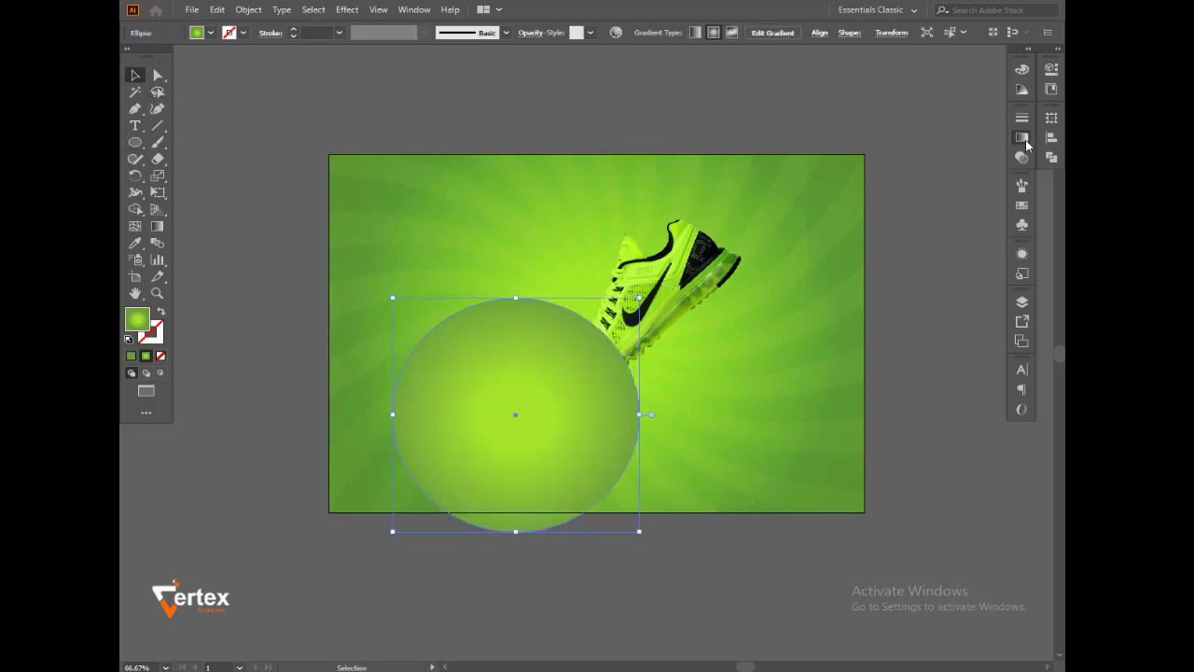
pyautogui.click(1023, 137)
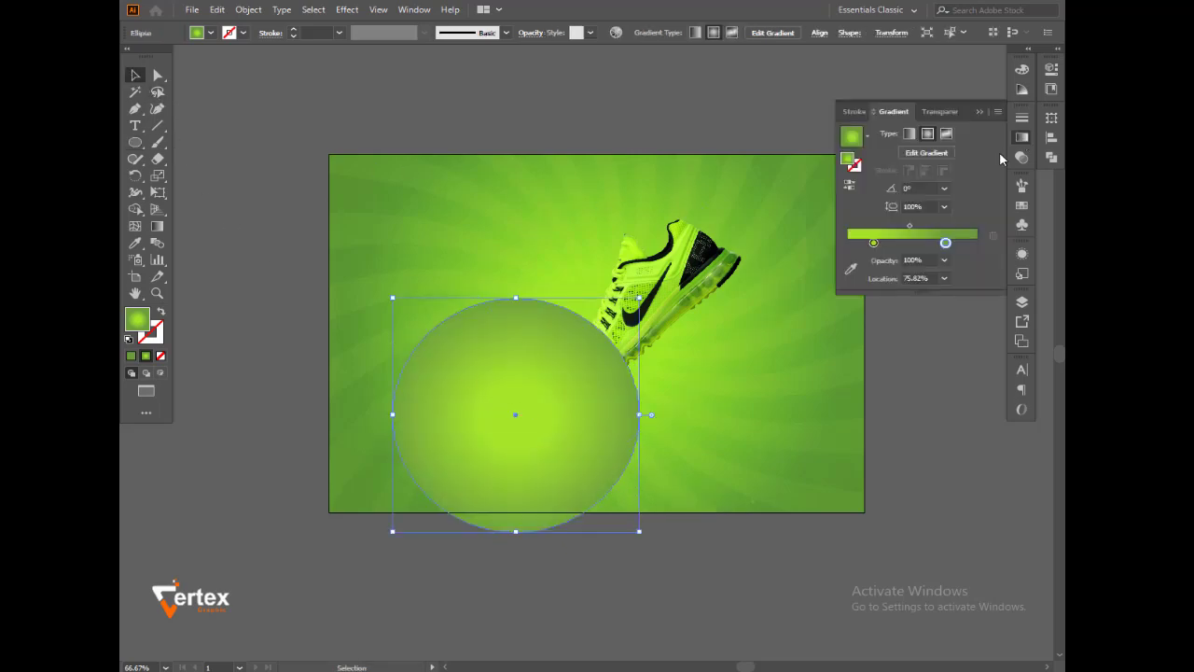
pyautogui.click(867, 137)
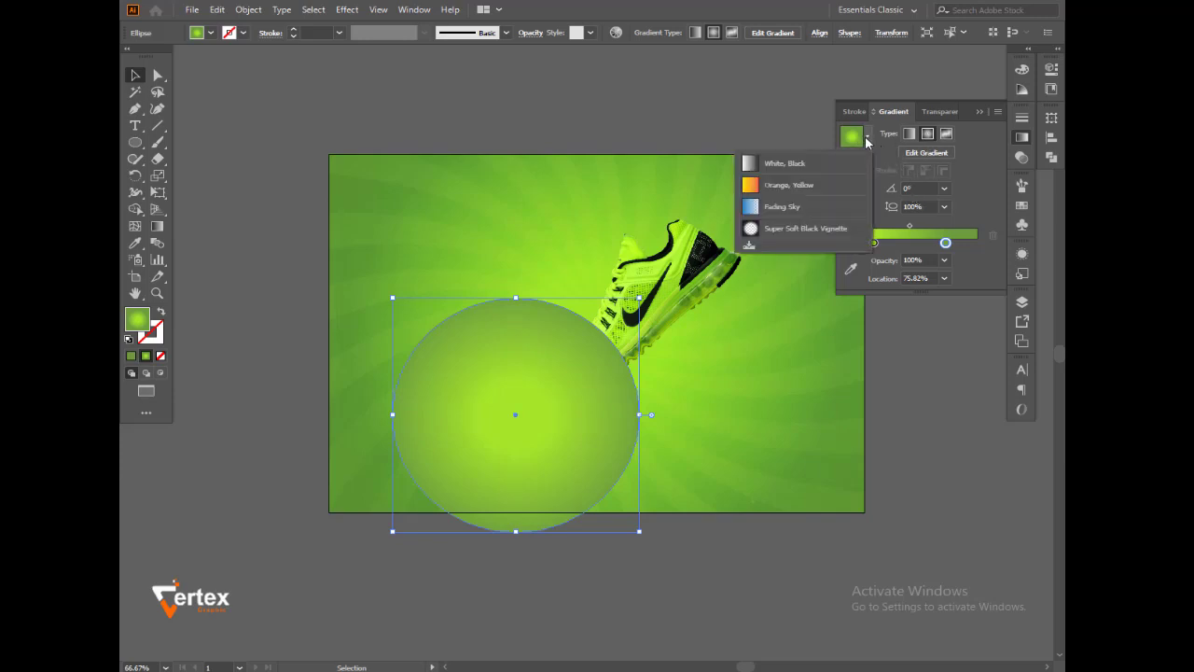
pyautogui.click(789, 165)
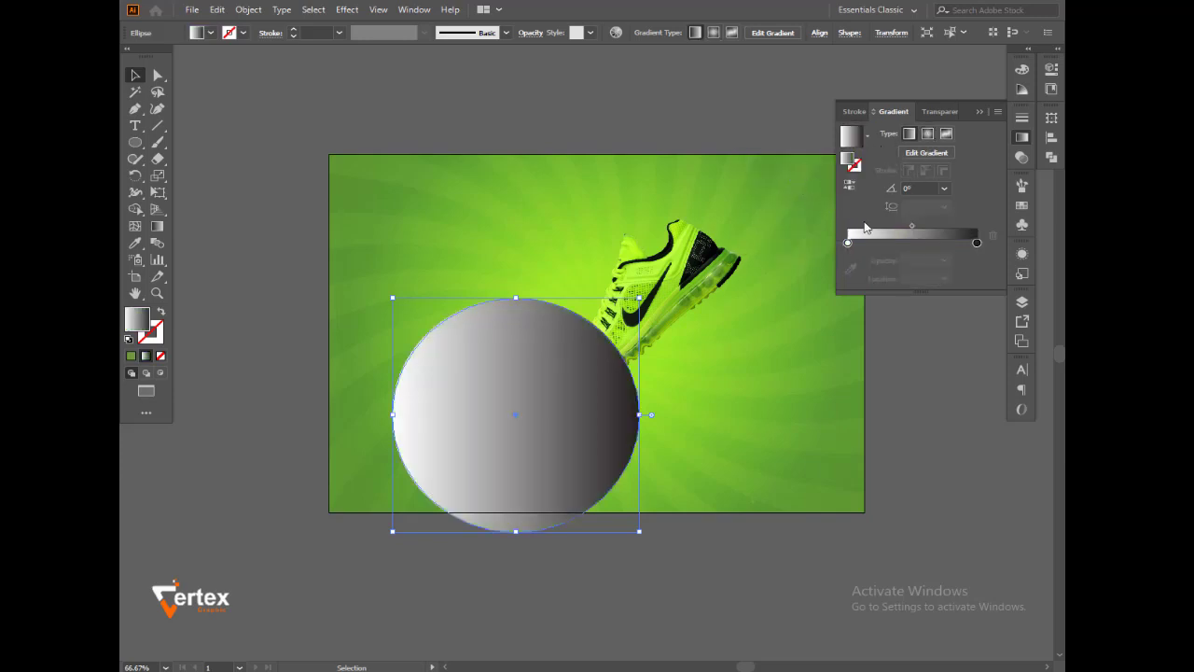
# - Make the ellipse's gradient radial, reverse it so black is at the centre, and set the white stop's opacity to 0%
pyautogui.click(929, 134)
pyautogui.click(850, 188)
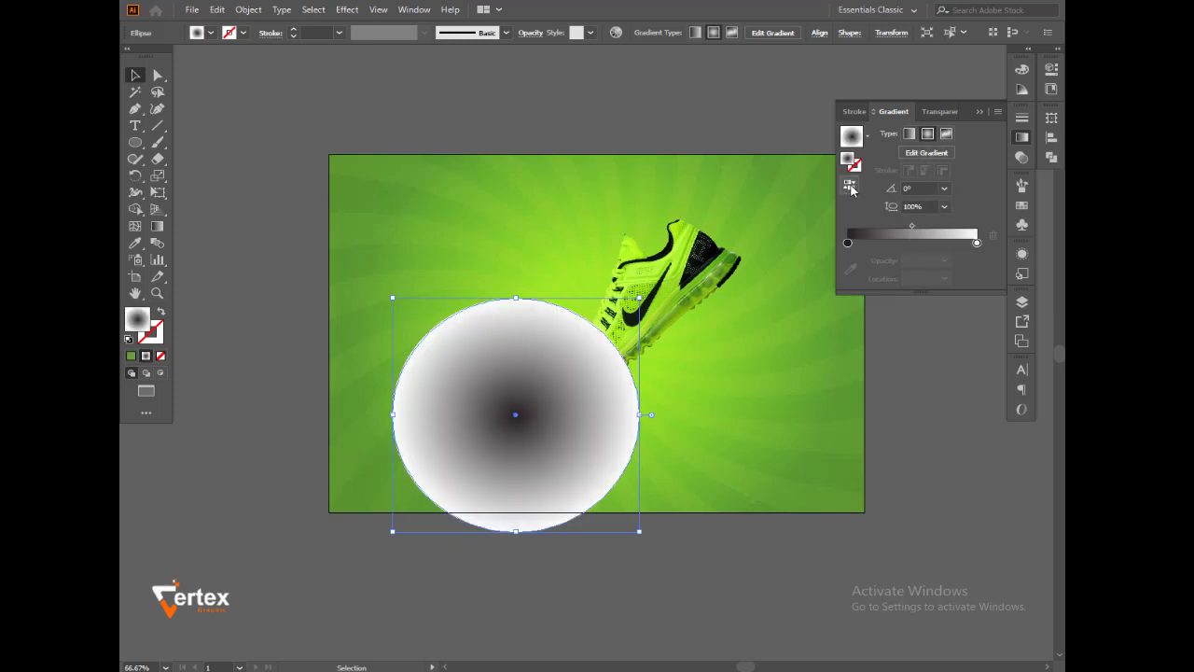
pyautogui.click(977, 243)
pyautogui.click(945, 259)
pyautogui.click(961, 279)
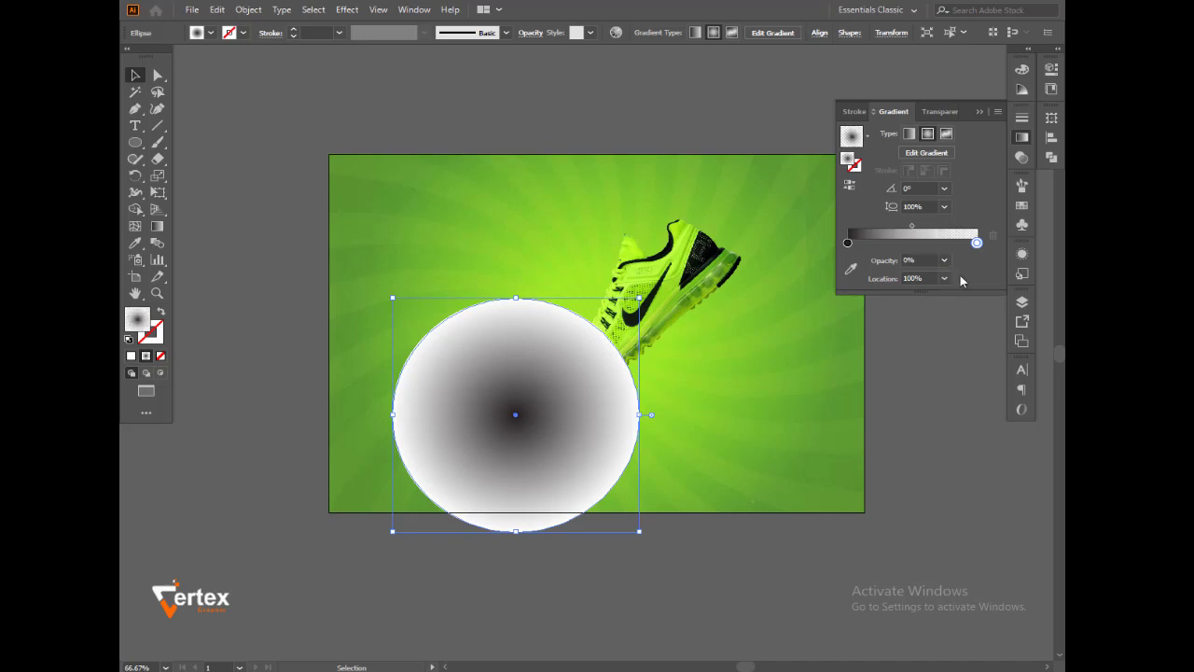
pyautogui.click(848, 242)
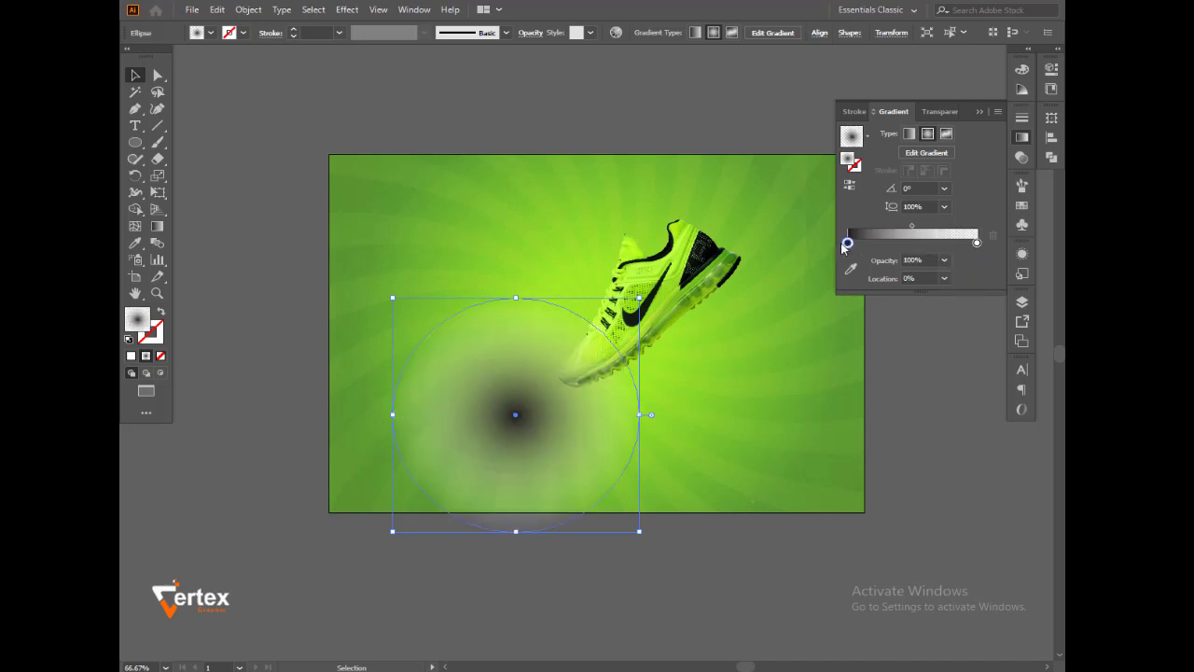
pyautogui.click(978, 111)
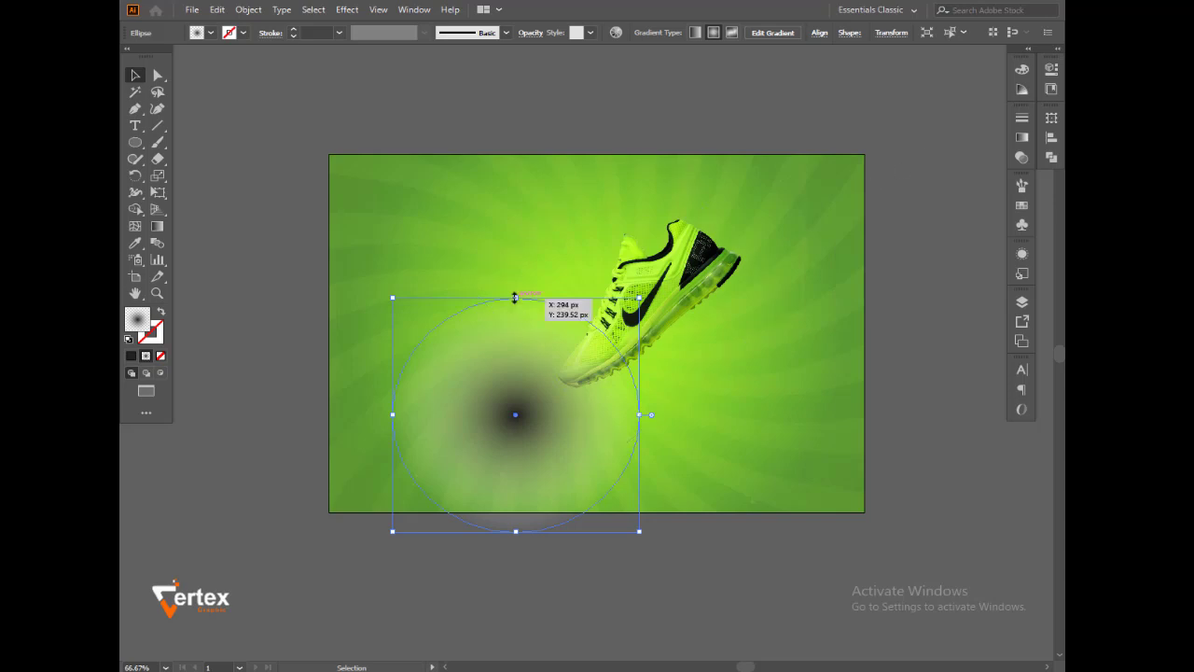
# - Flatten the ellipse into a thin horizontal shadow and place it just below the shoe's toe
pyautogui.moveTo(520, 308); pyautogui.dragTo(584, 411)
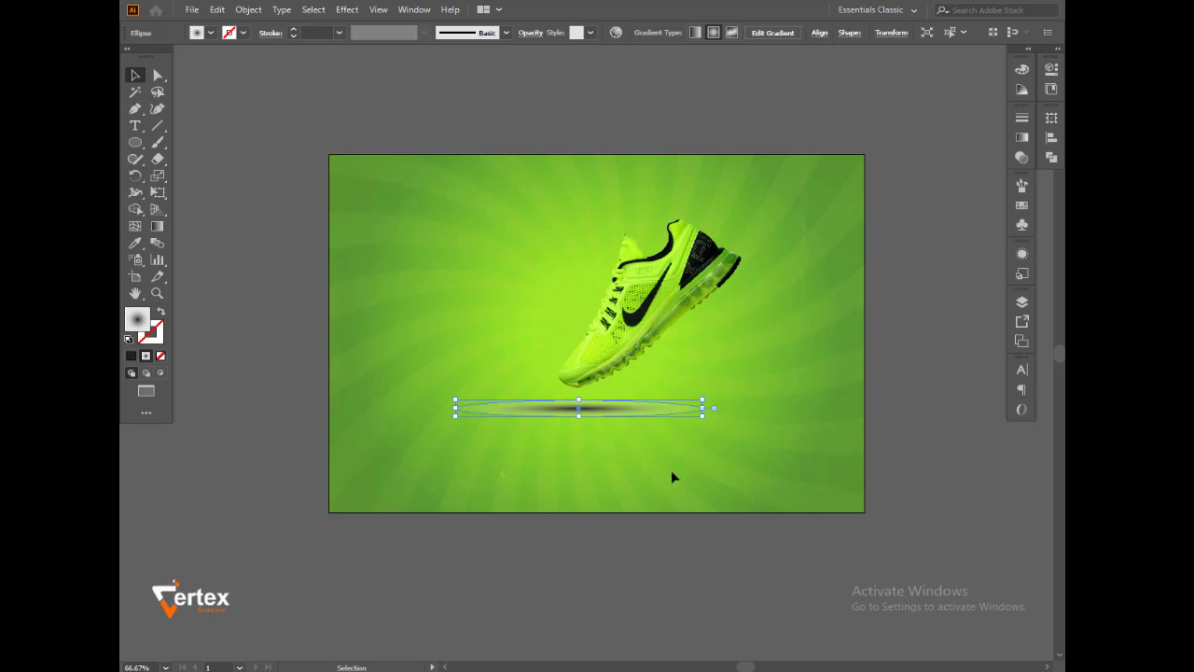
pyautogui.click(961, 414)
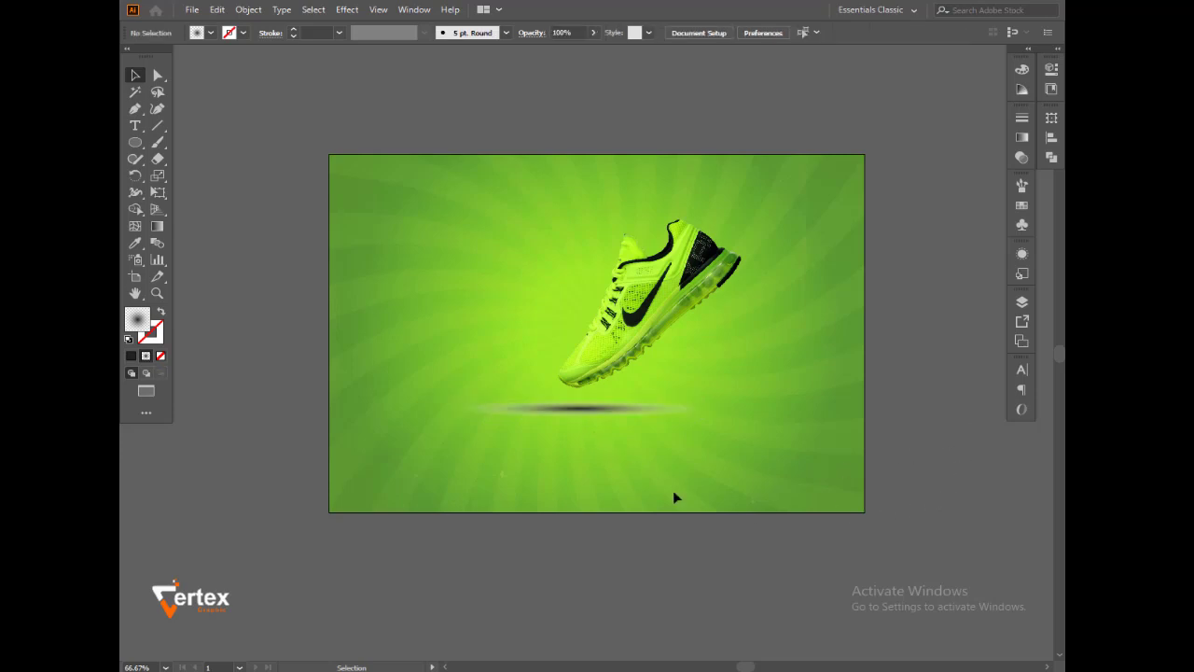
# - Set the blending mode of the shadow ellipse to Multiply
pyautogui.click(586, 411)
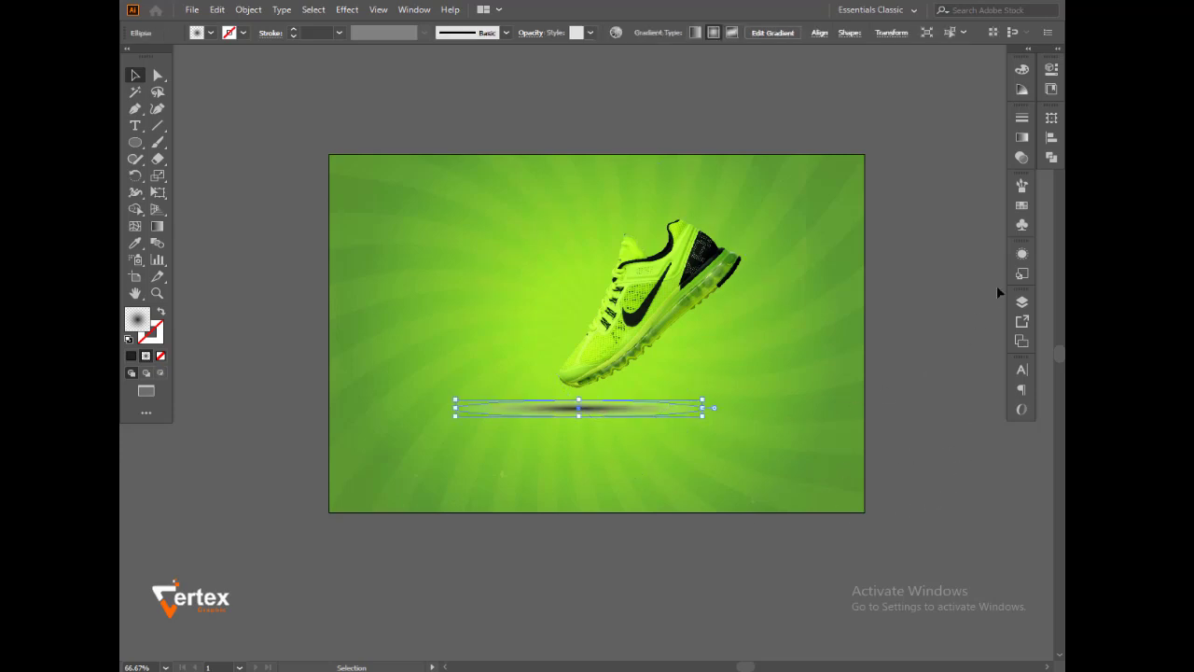
pyautogui.click(1022, 156)
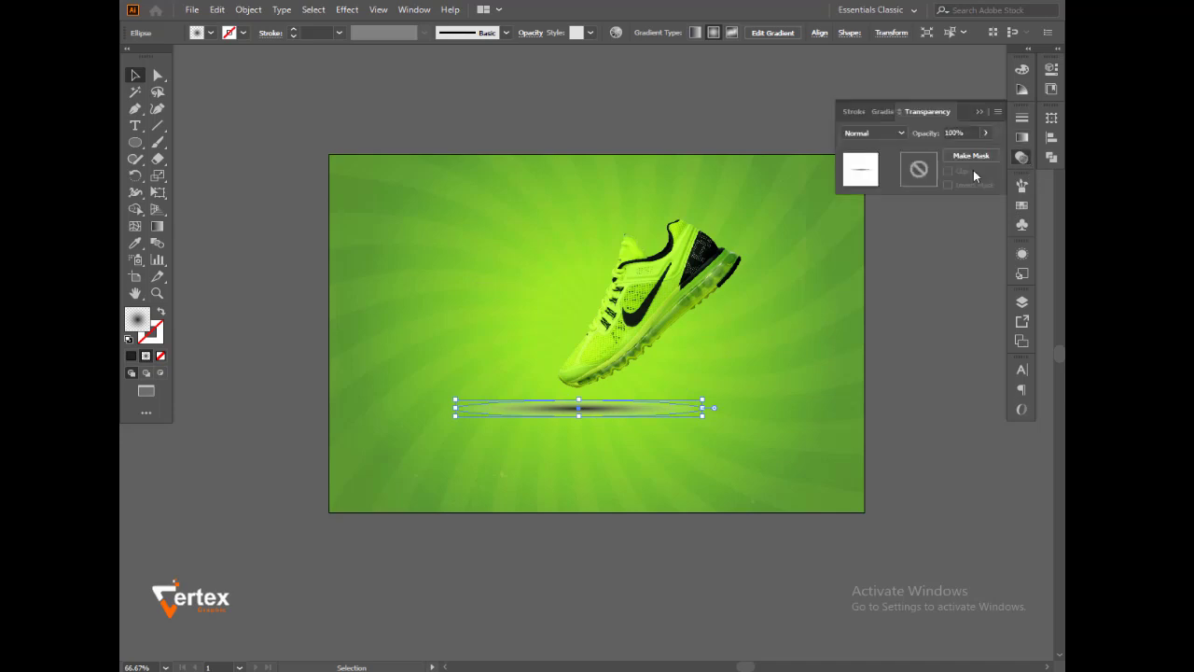
pyautogui.click(902, 134)
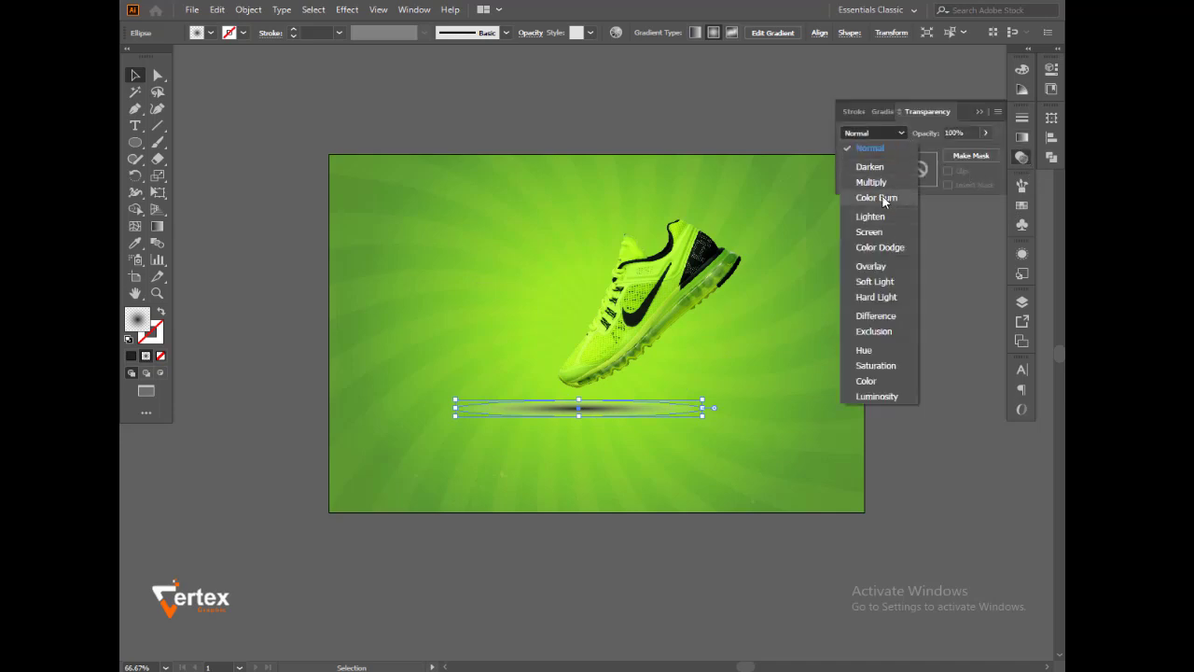
pyautogui.click(873, 182)
pyautogui.click(916, 330)
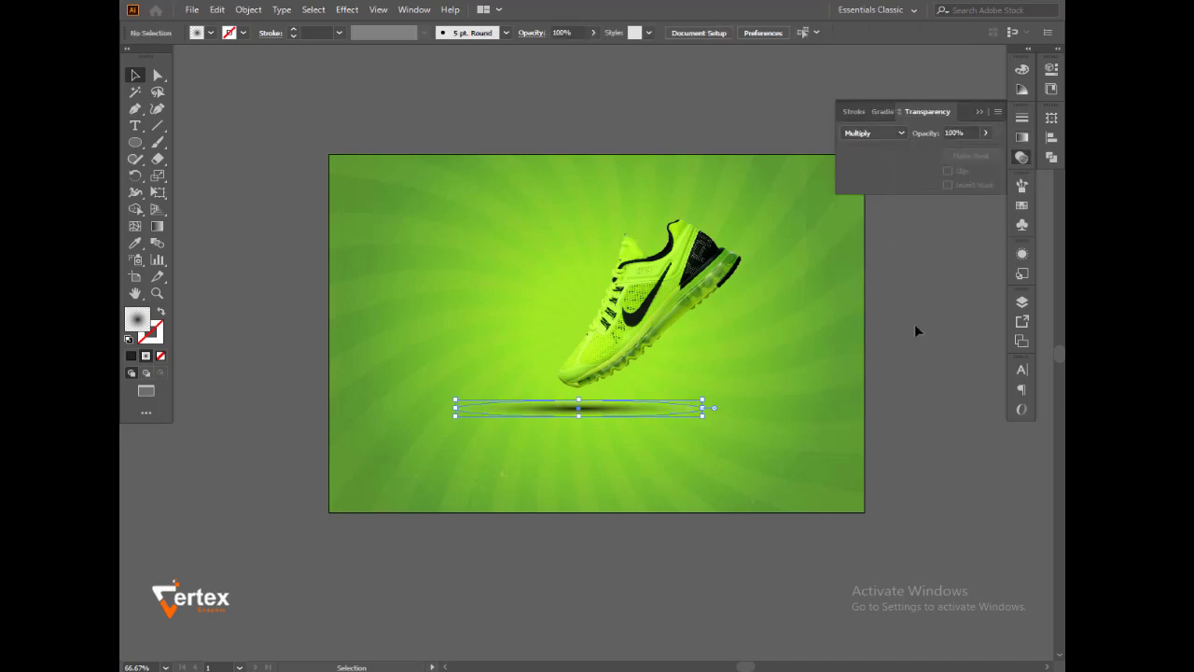
# - Lower the shadow ellipse's opacity to 65%
pyautogui.click(585, 411)
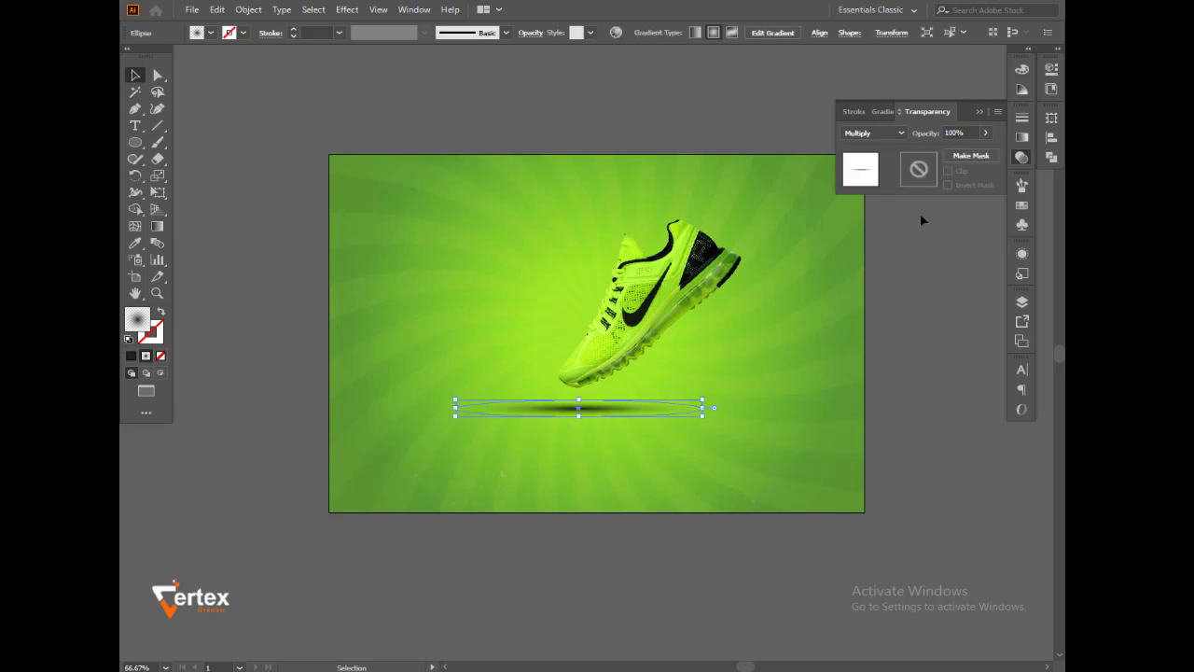
pyautogui.click(986, 132)
pyautogui.moveTo(982, 151); pyautogui.dragTo(971, 151)
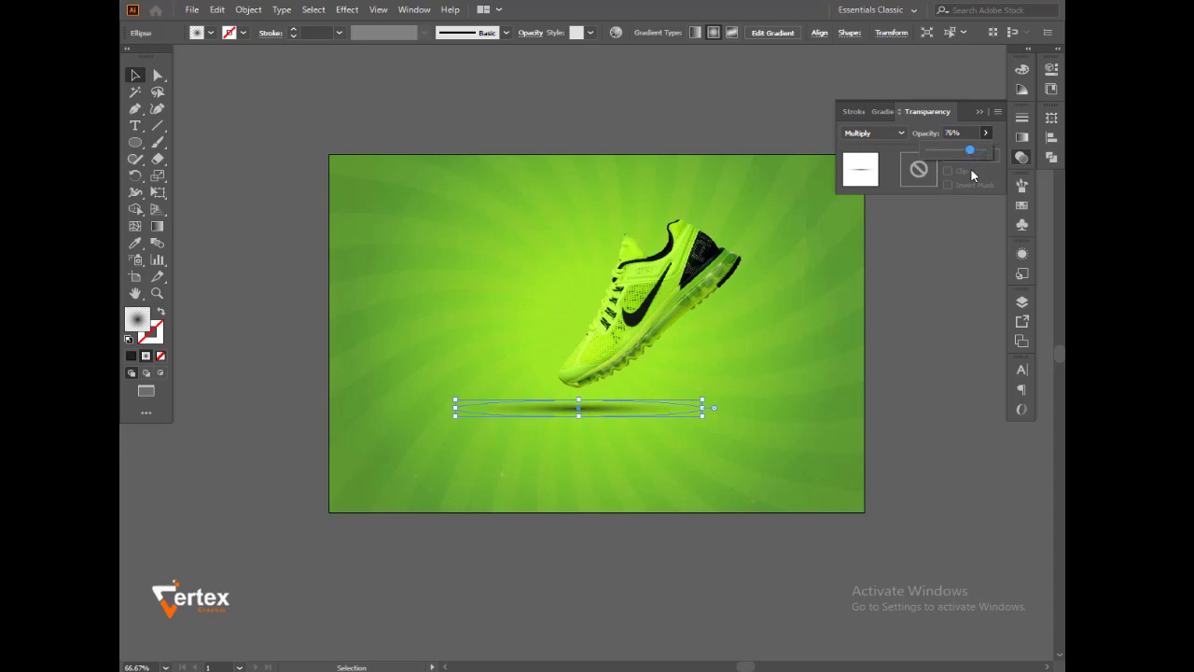
pyautogui.moveTo(970, 151); pyautogui.dragTo(963, 152)
pyautogui.click(943, 295)
pyautogui.click(944, 299)
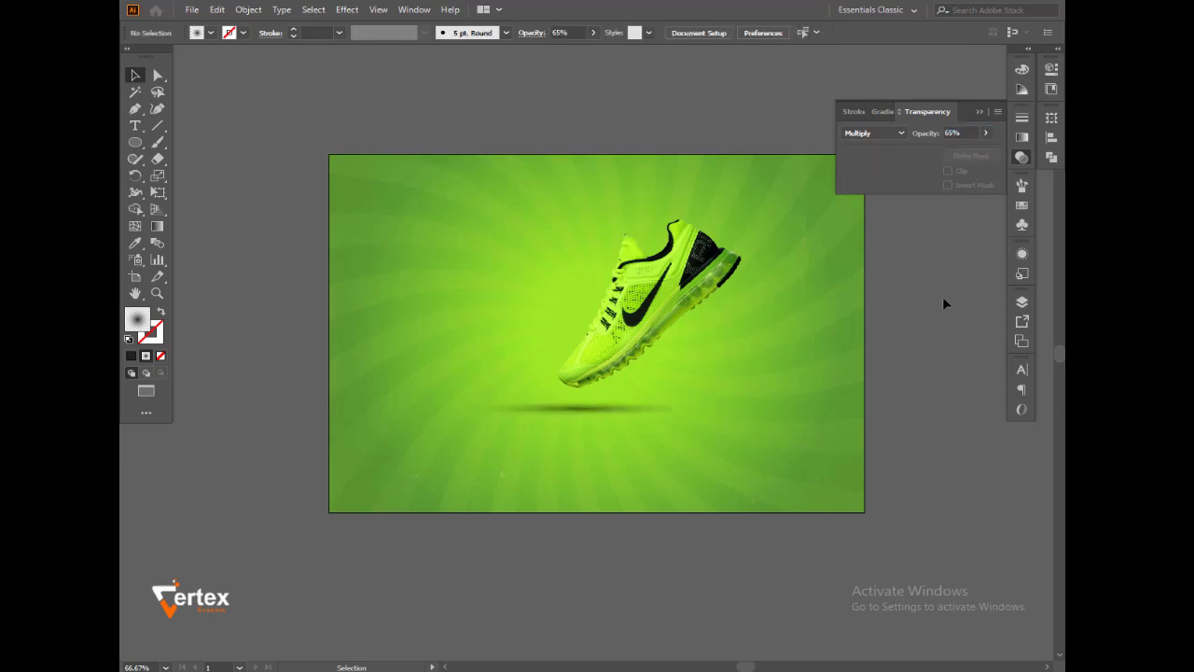
pyautogui.click(618, 412)
pyautogui.keyDown('shift'); pyautogui.click(637, 329); pyautogui.keyUp('shift')
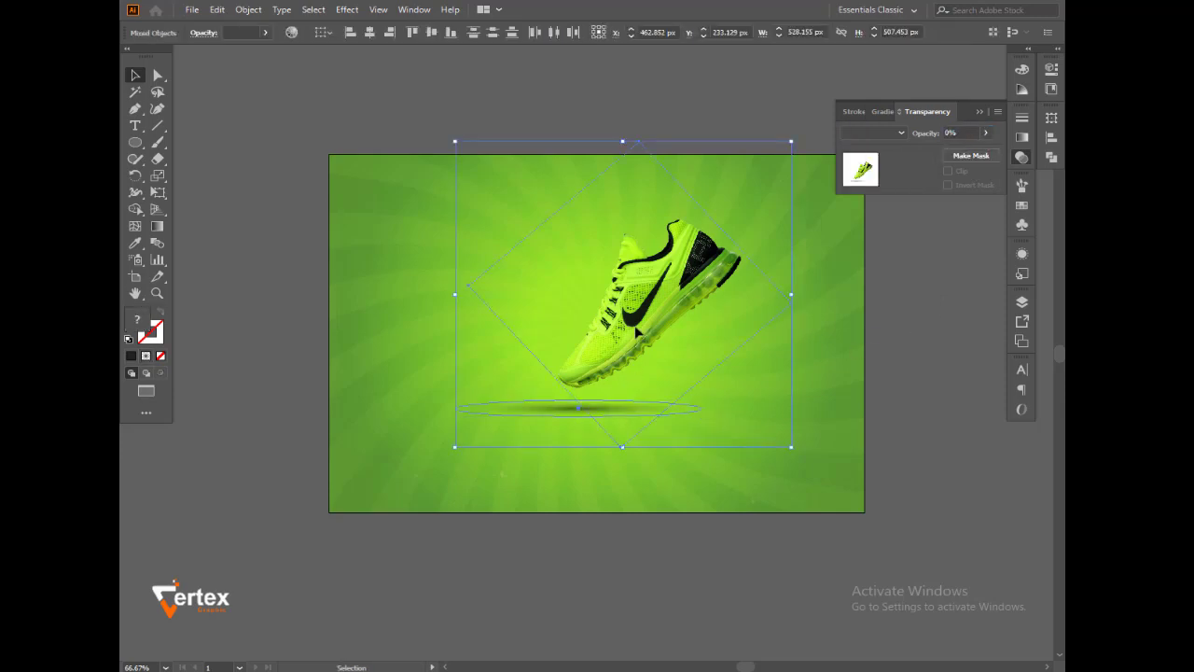
pyautogui.click(742, 569)
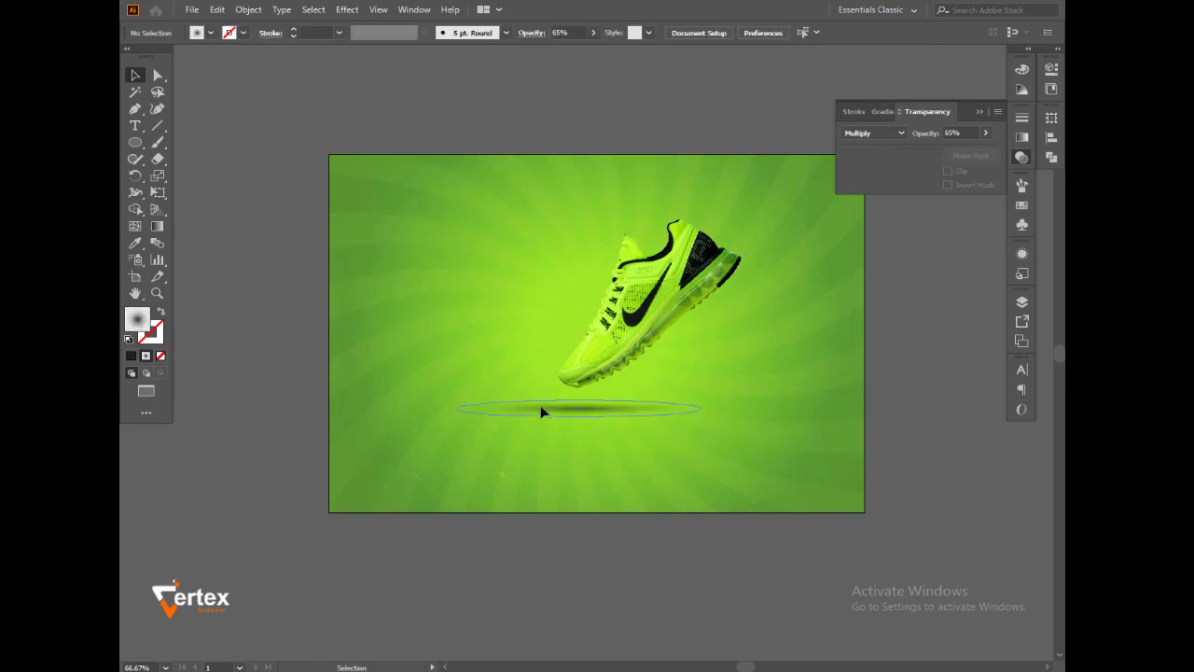
# - Narrow the shadow ellipse at both ends so it stays beneath the shoe's toe
pyautogui.click(541, 411)
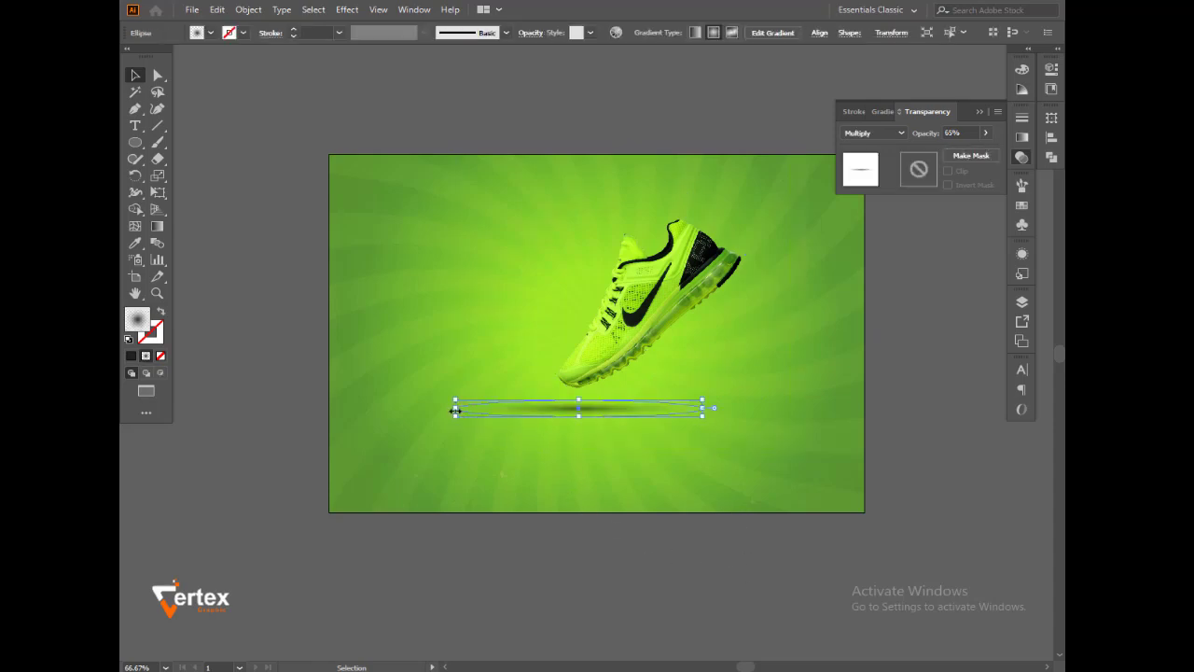
pyautogui.moveTo(456, 411); pyautogui.dragTo(512, 412)
pyautogui.moveTo(646, 414); pyautogui.dragTo(620, 414)
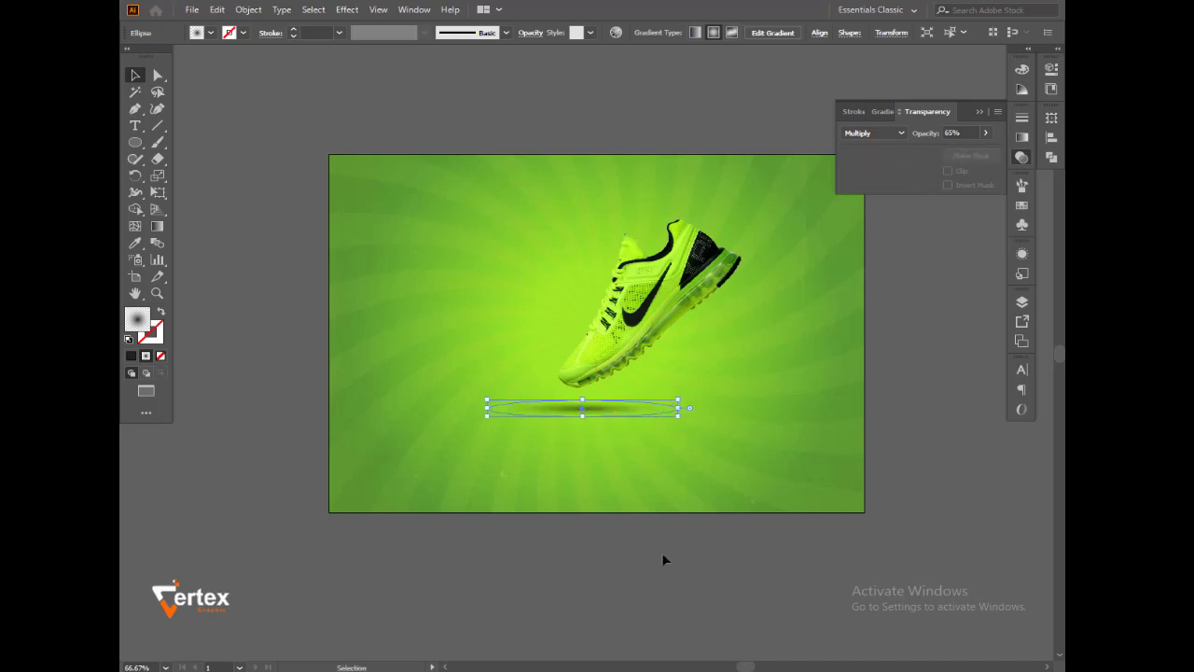
pyautogui.click(662, 560)
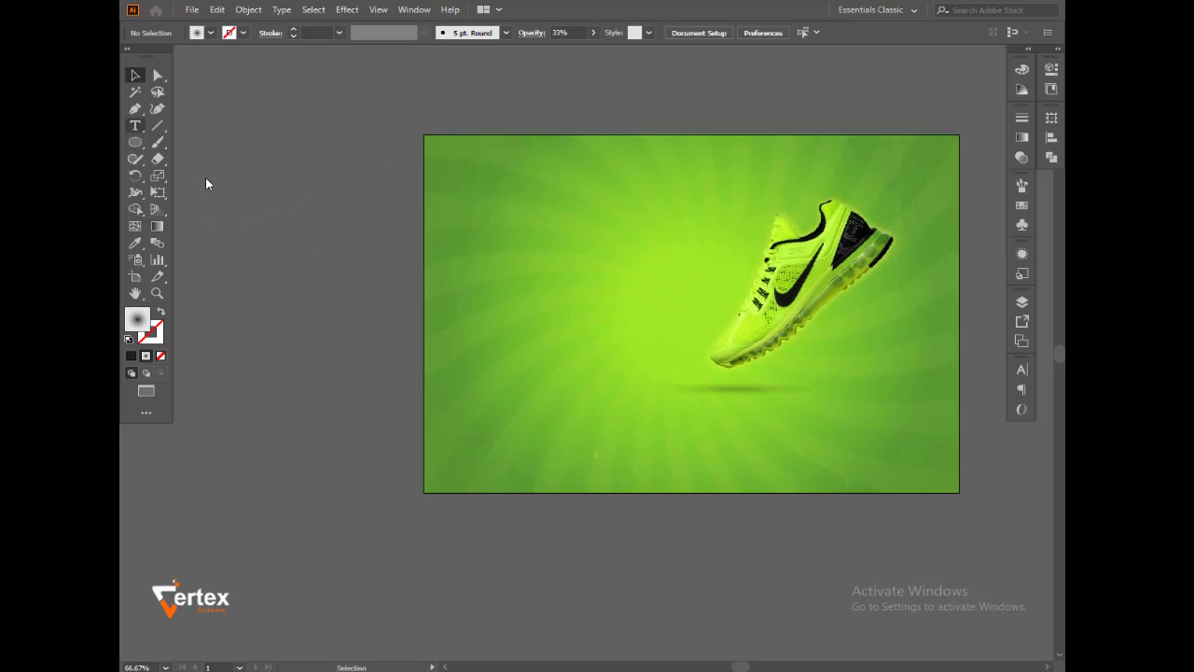
# - Add the text "NEW ARRIVAL SALES" on three lines in the empty area left of the artboard
pyautogui.press('t')
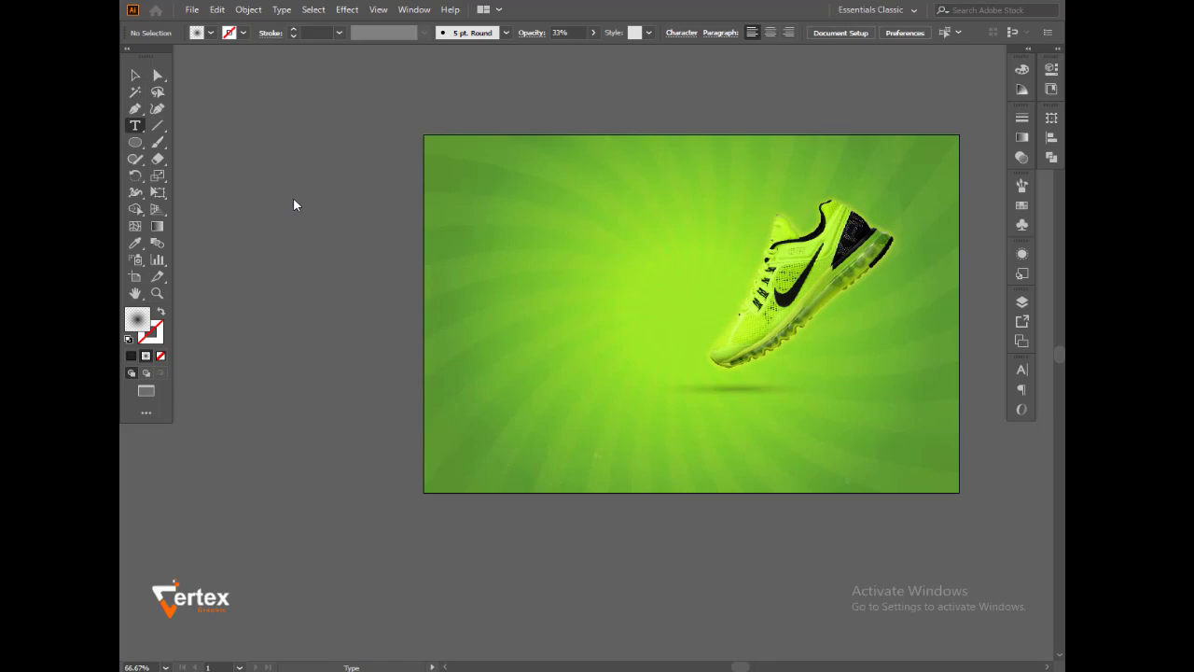
pyautogui.click(294, 199)
pyautogui.press('BackSpace')
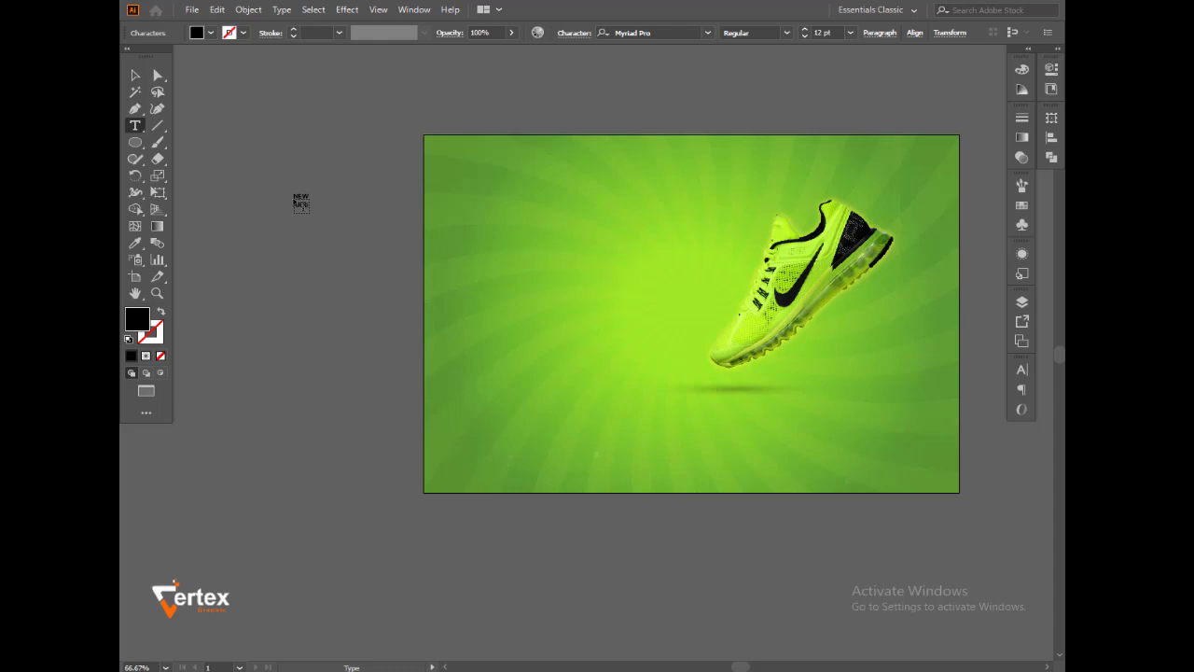
pyautogui.write('VAL')
pyautogui.write('SEA')
pyautogui.write('ALES')
# - Enlarge the three-line text to about 68 pt and place it on the artboard's upper left, beside the shoe
pyautogui.click(135, 75)
pyautogui.click(304, 204)
pyautogui.moveTo(325, 214); pyautogui.dragTo(378, 268)
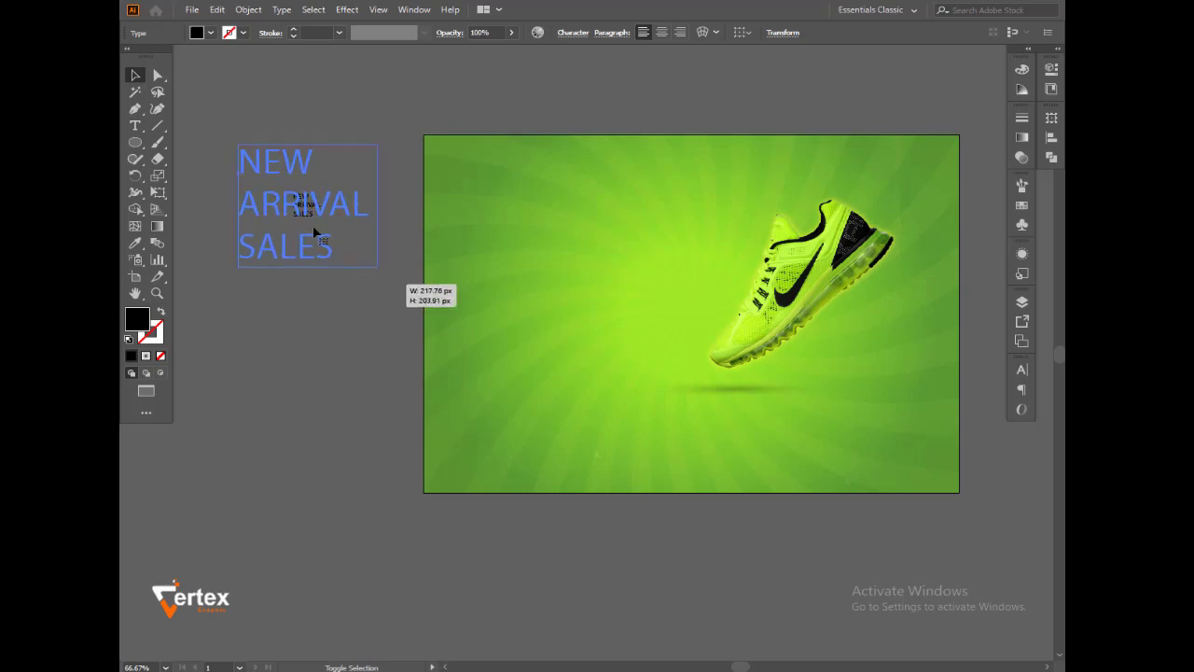
pyautogui.moveTo(289, 201); pyautogui.dragTo(520, 267)
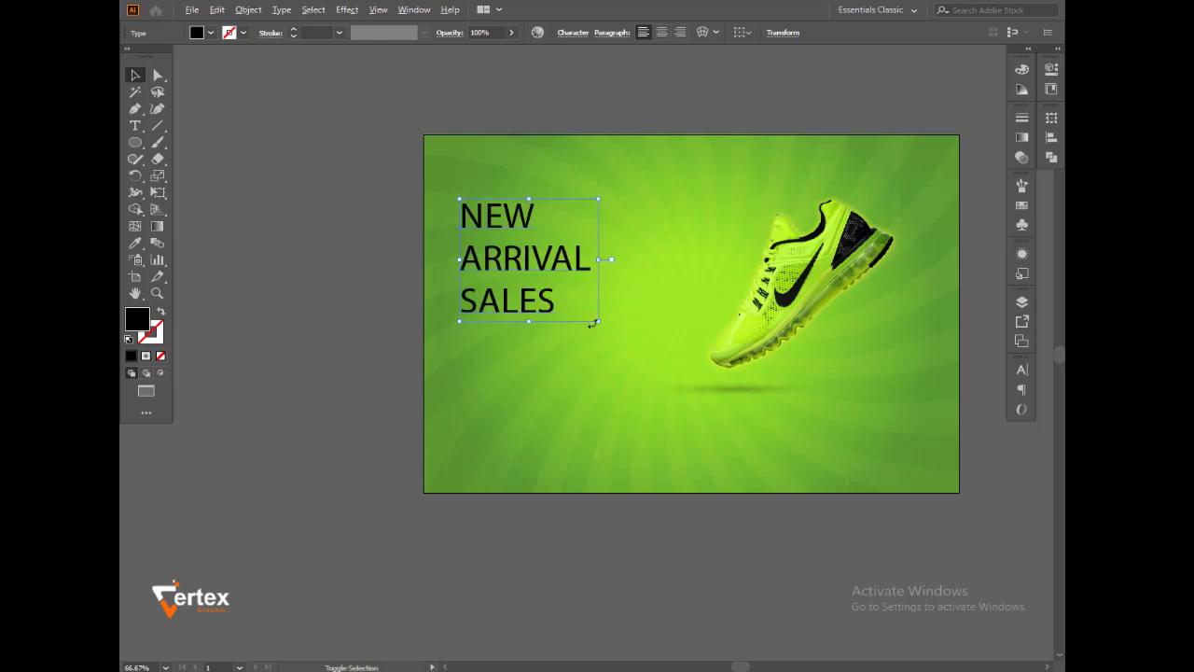
pyautogui.moveTo(592, 323); pyautogui.dragTo(611, 336)
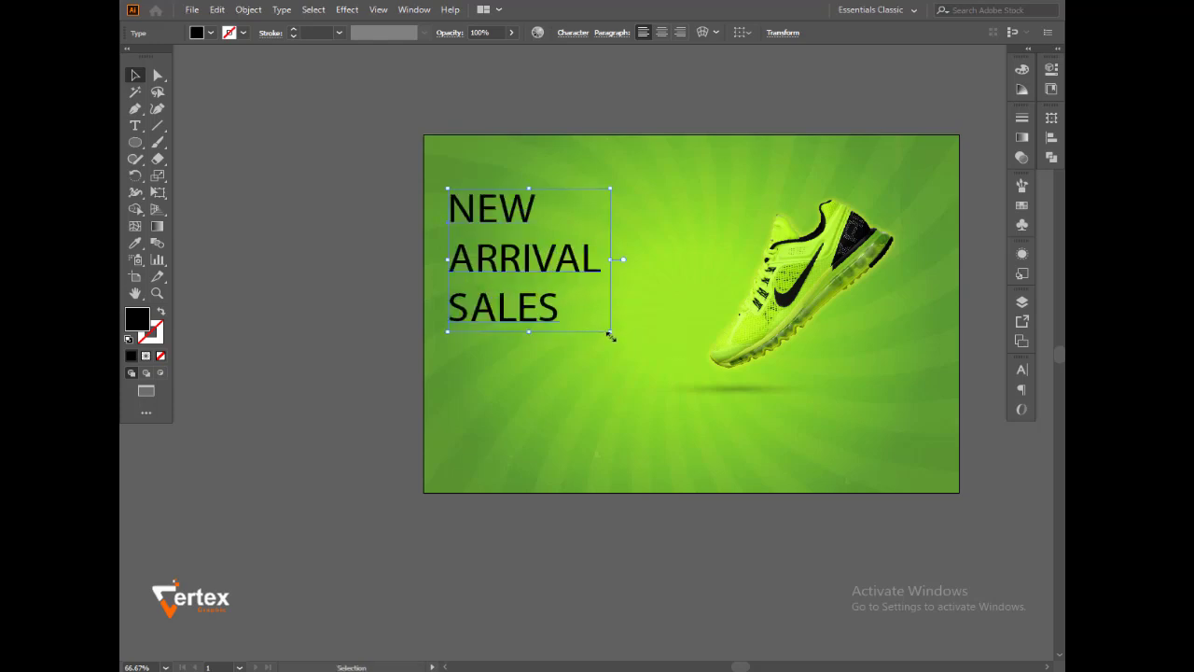
# - Change the font of the "NEW ARRIVAL SALES" text to Plumpfull Black
pyautogui.click(1023, 372)
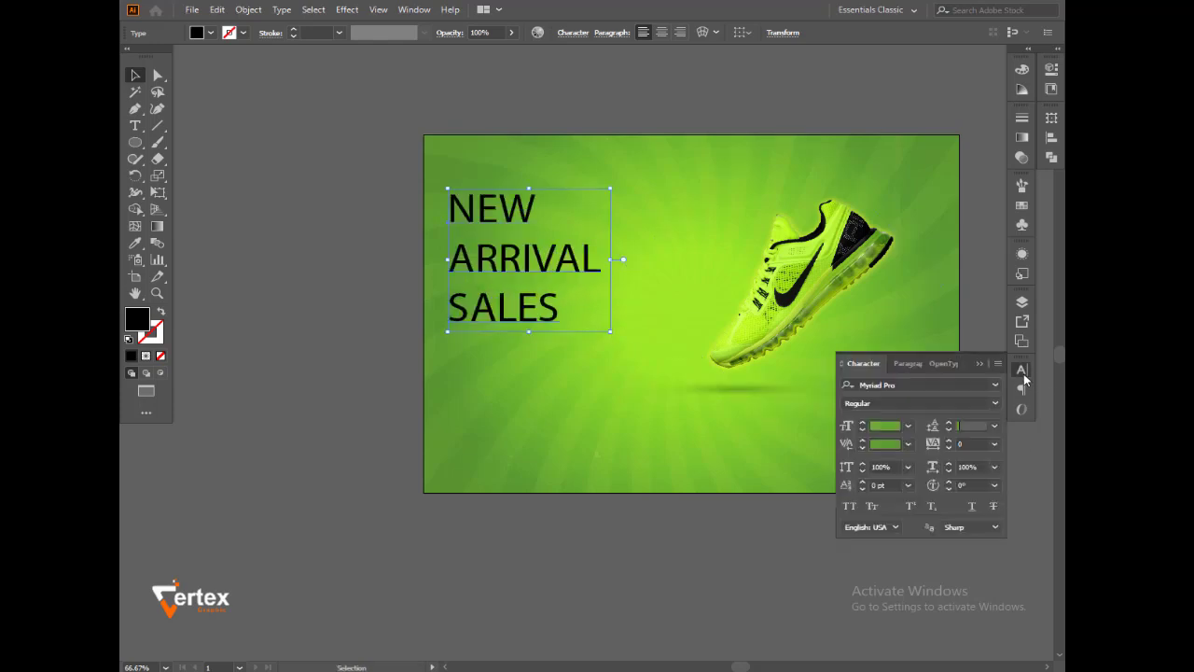
pyautogui.click(960, 384)
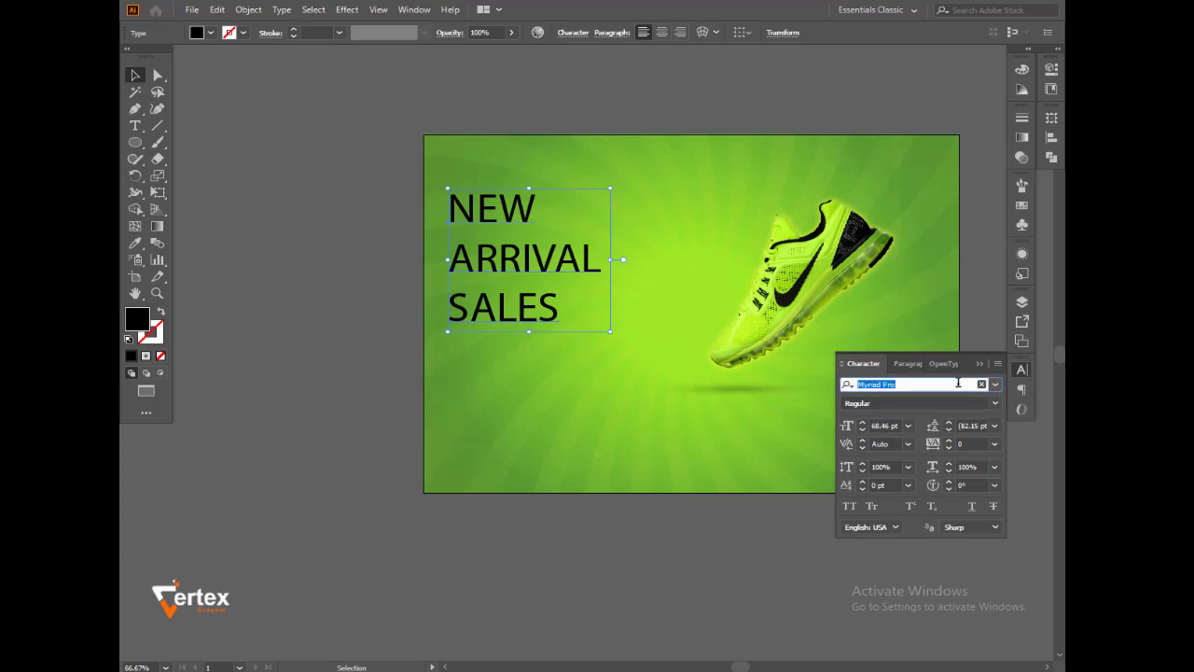
pyautogui.press('Down')
pyautogui.press('Down')
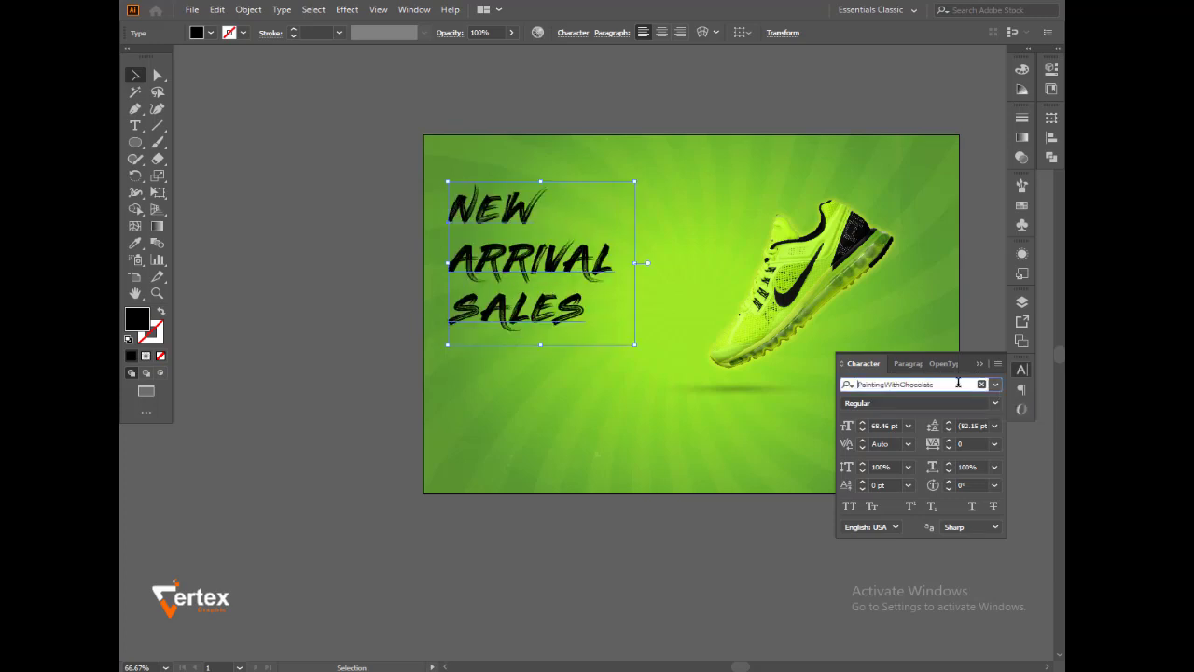
pyautogui.press('Down')
pyautogui.press('Down')
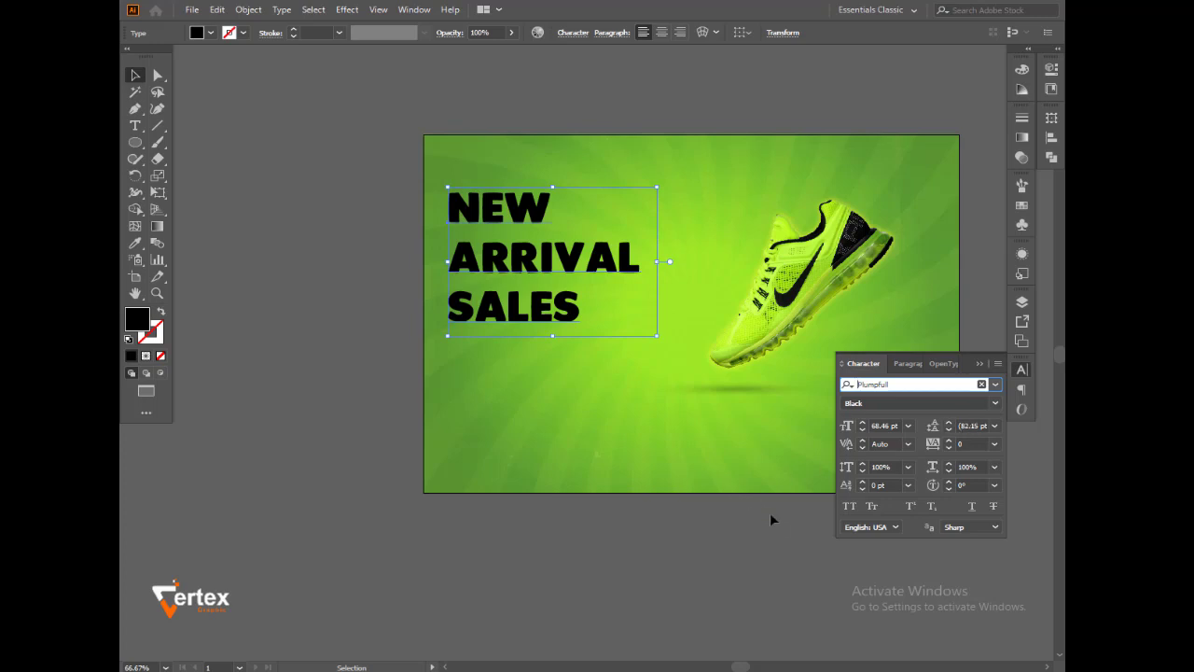
pyautogui.click(755, 557)
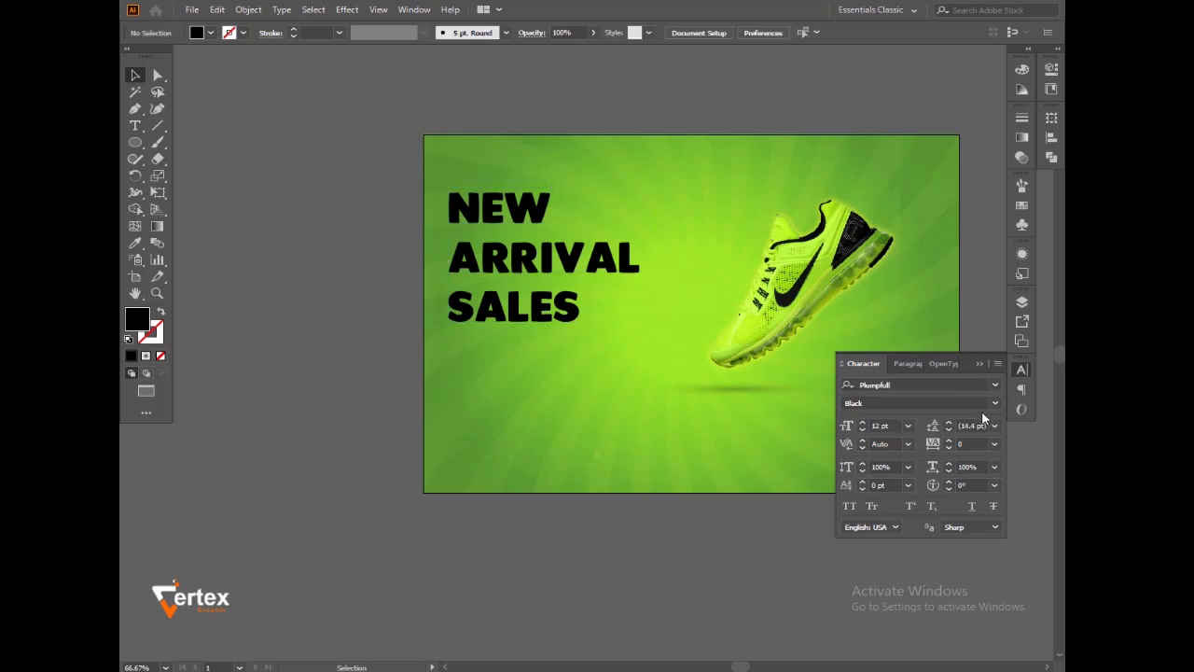
pyautogui.click(979, 365)
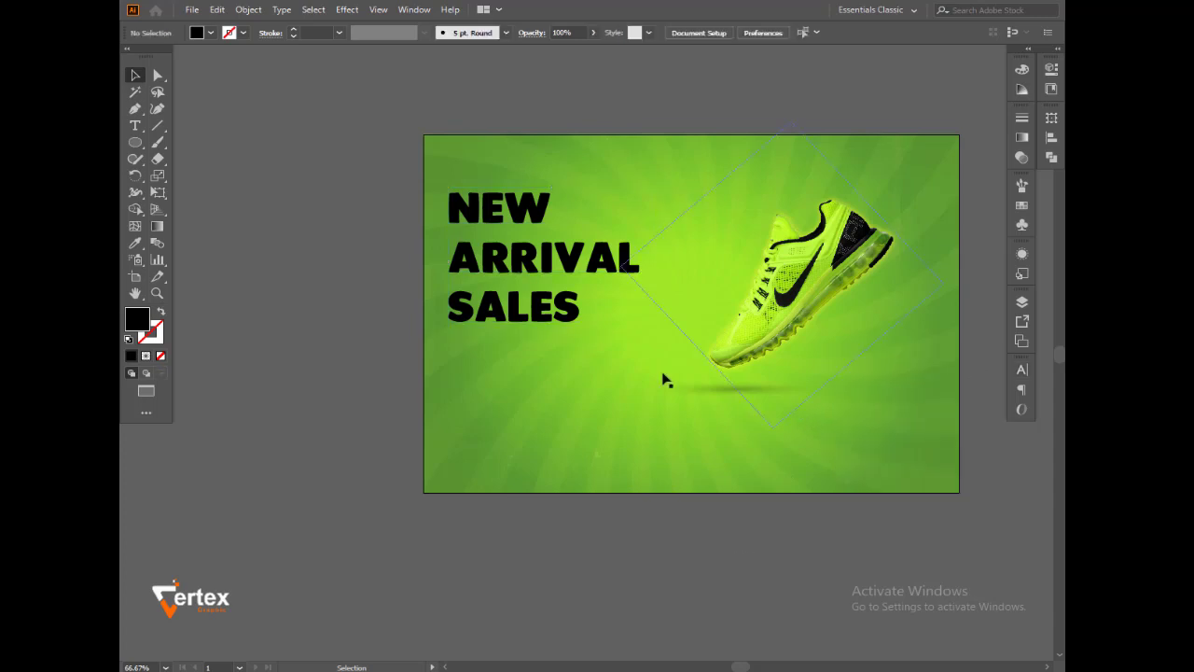
# - Fill the "NEW ARRIVAL SALES" text with white
pyautogui.click(546, 321)
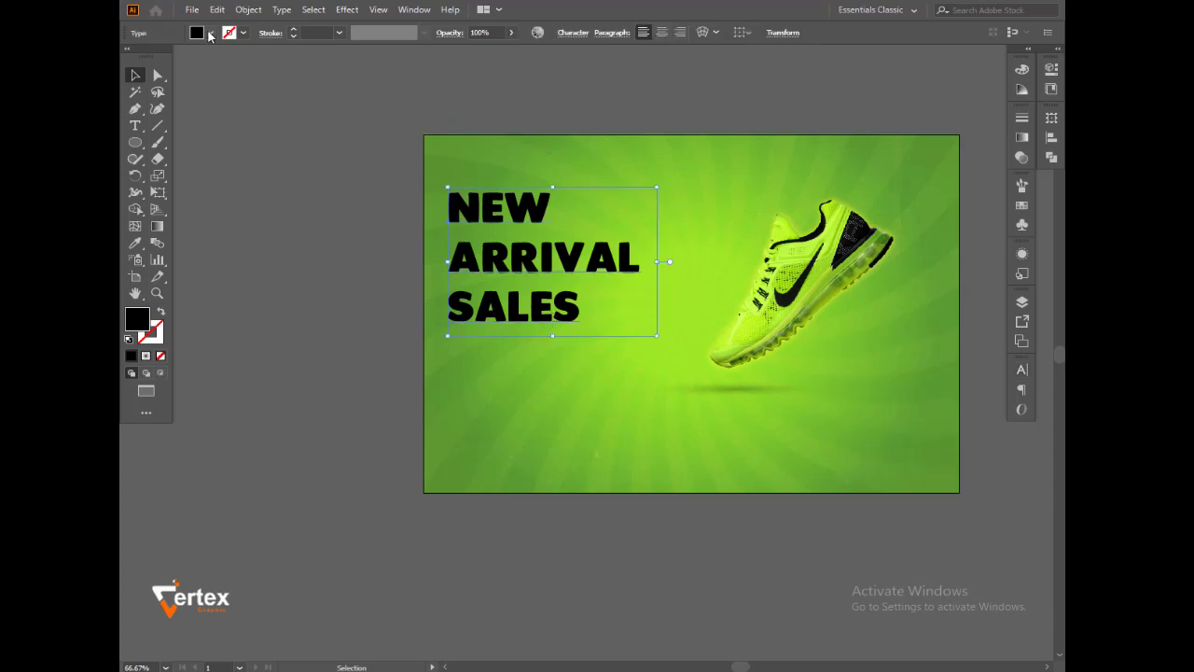
pyautogui.click(210, 34)
pyautogui.click(149, 56)
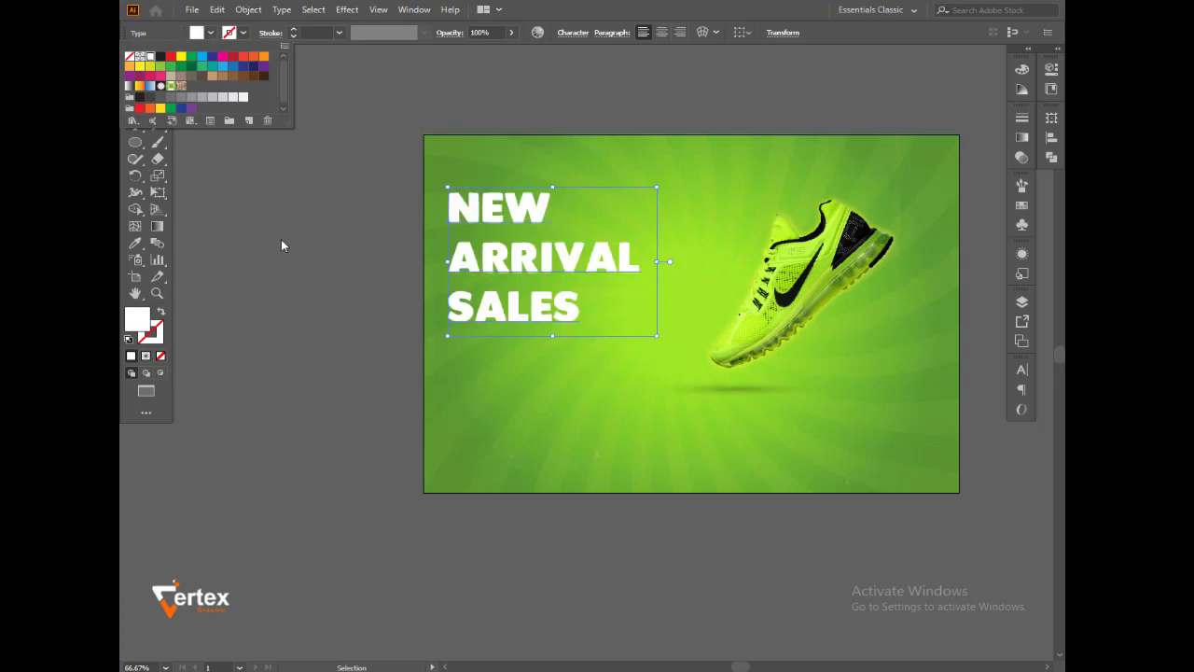
pyautogui.click(281, 239)
pyautogui.click(280, 241)
pyautogui.press('z')
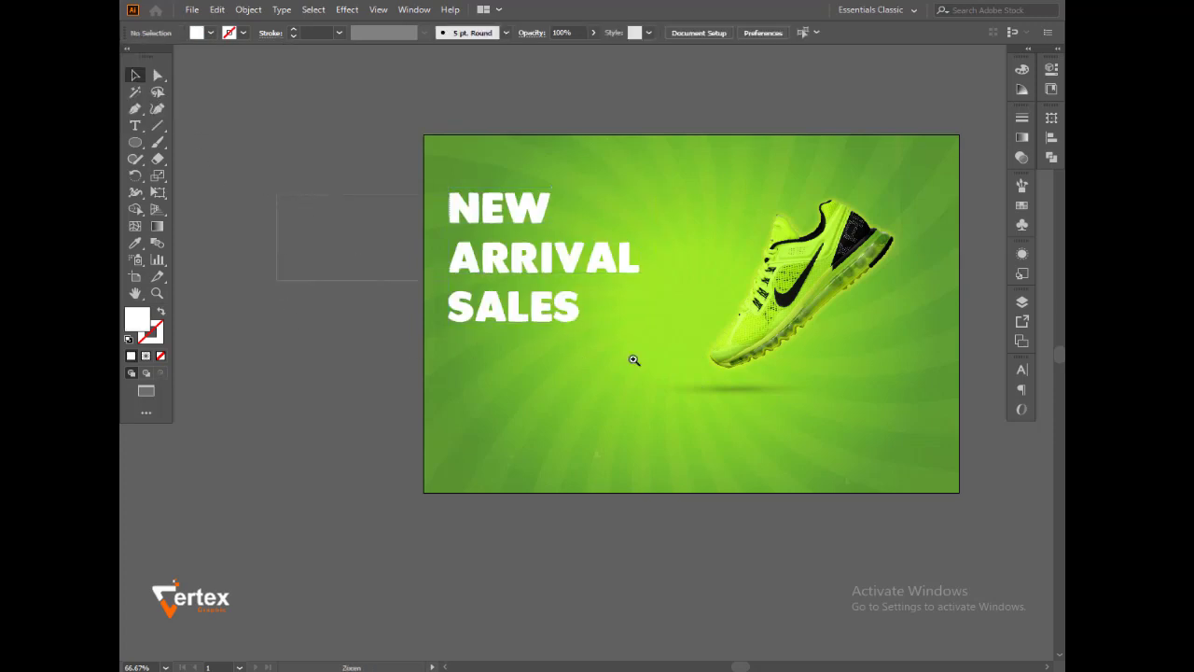
pyautogui.click(683, 394)
pyautogui.keyDown('alt'); pyautogui.click(592, 344); pyautogui.keyUp('alt')
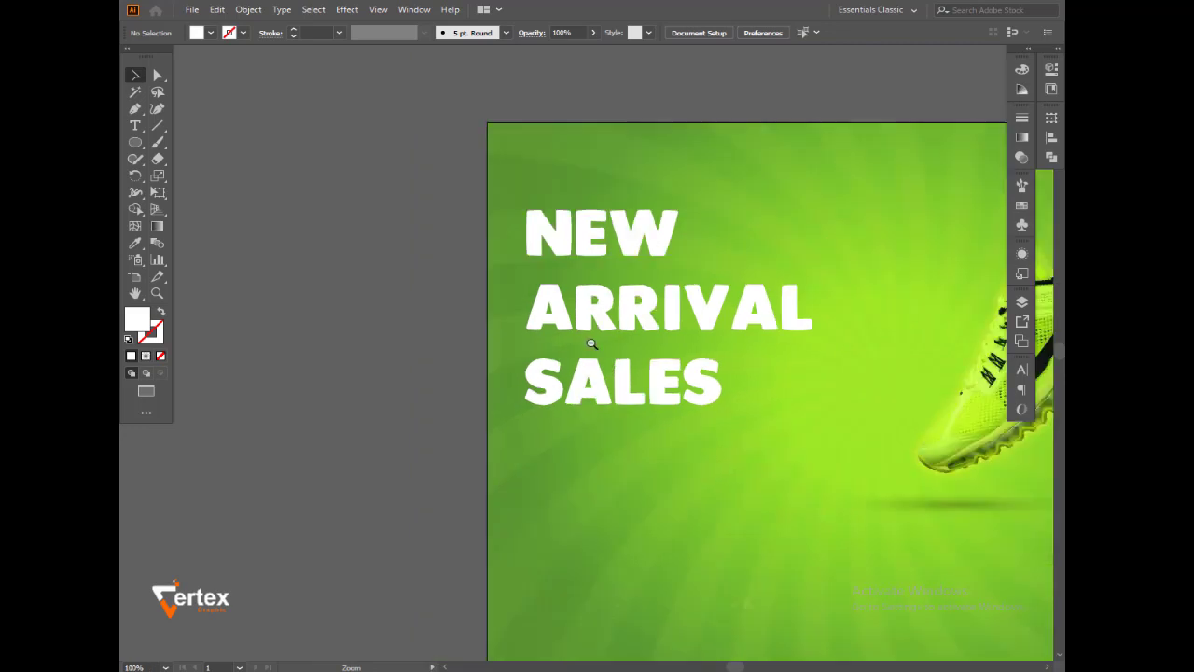
pyautogui.hscroll(3, 592, 344)
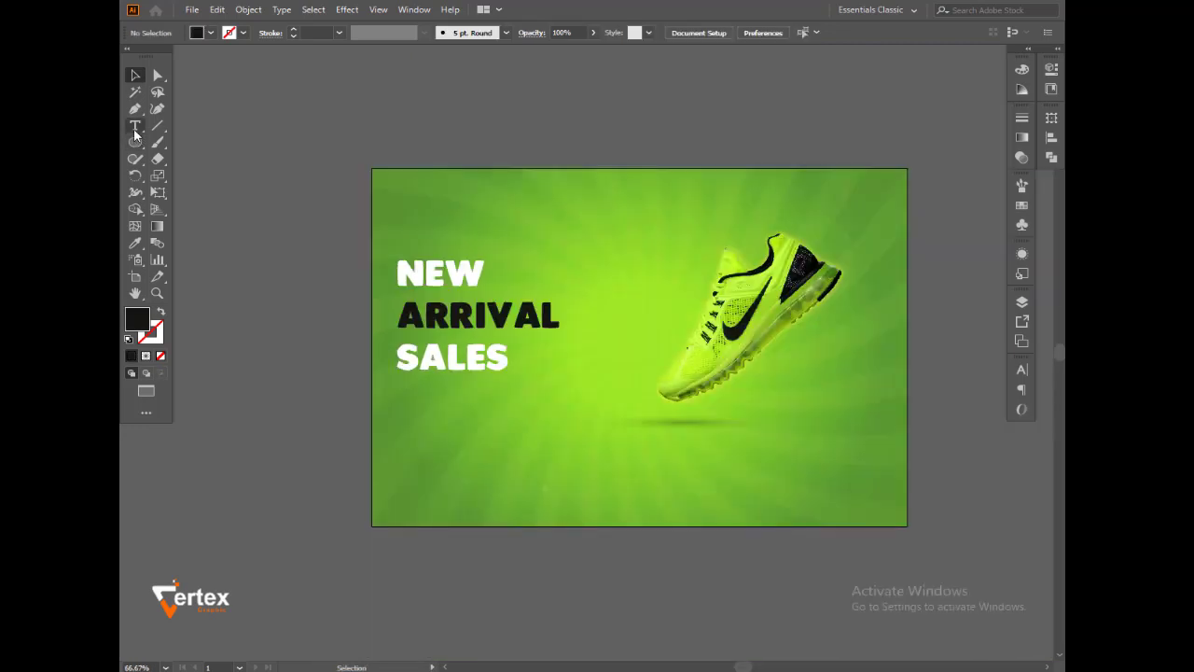
# - Add the text "LOGO HERE" and place it on the artboard's upper left, above the headline
pyautogui.click(134, 129)
pyautogui.click(330, 104)
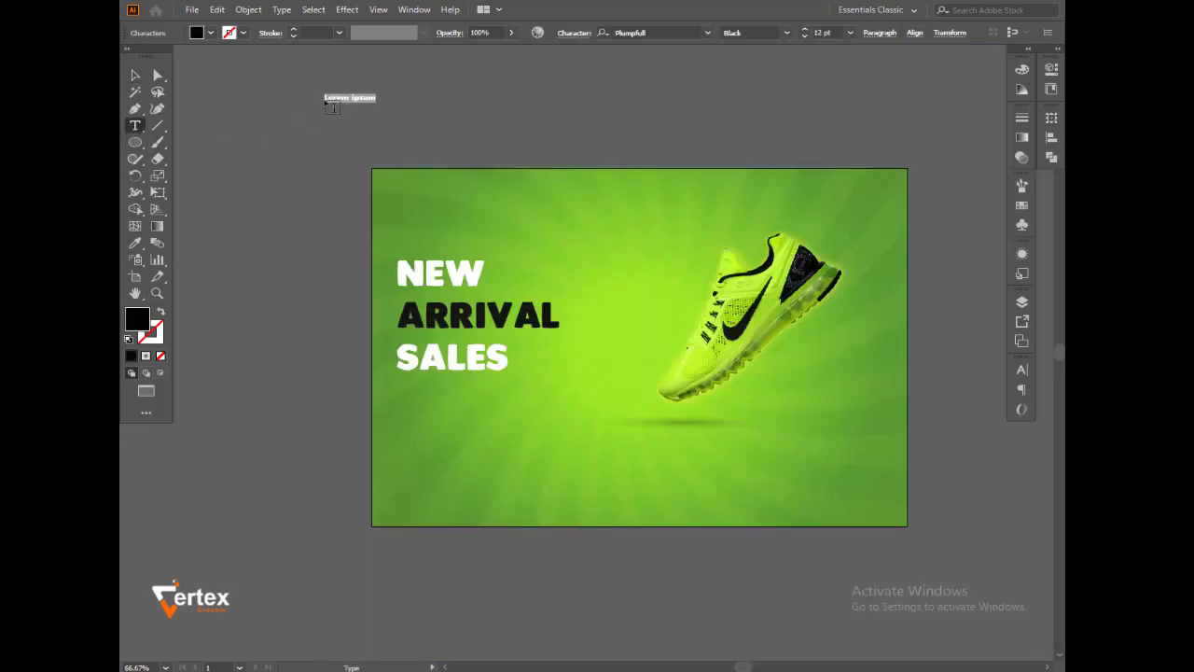
pyautogui.press('BackSpace')
pyautogui.write('LOGO HERE')
pyautogui.click(146, 74)
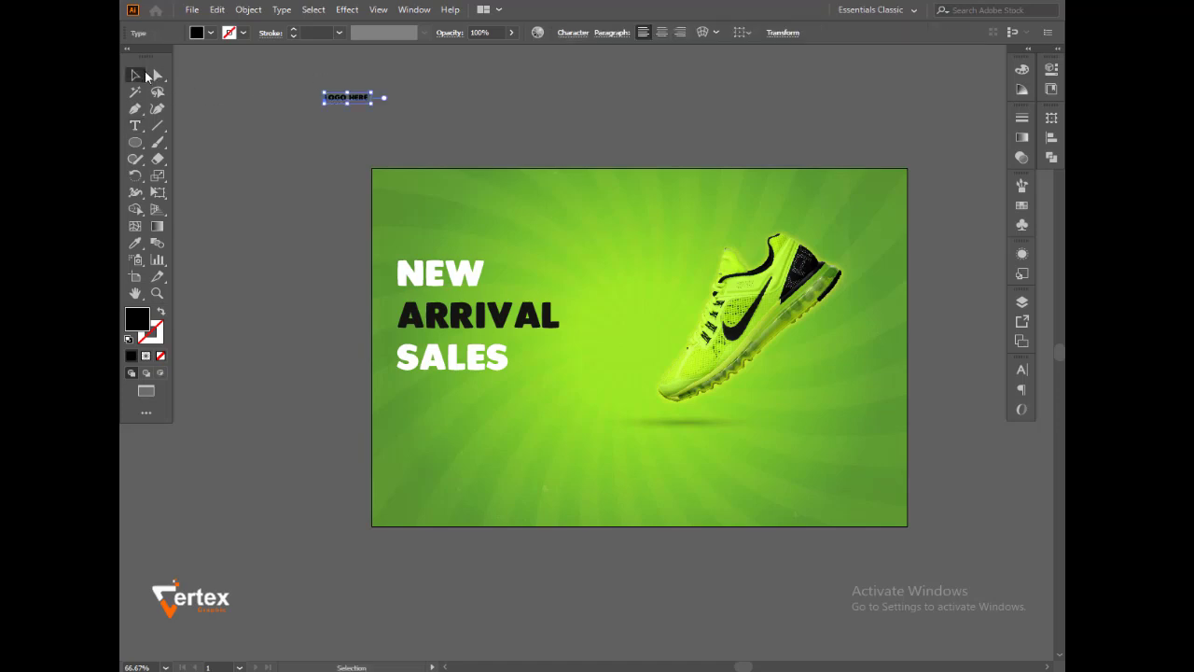
pyautogui.moveTo(354, 100); pyautogui.dragTo(467, 205)
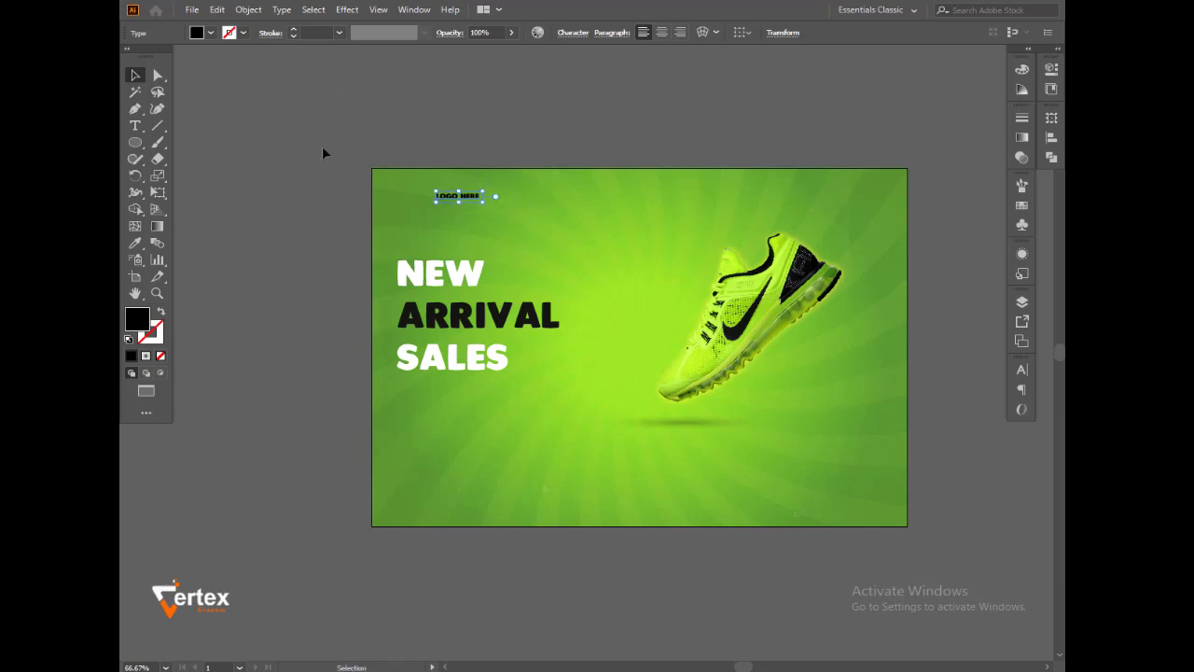
pyautogui.click(1027, 375)
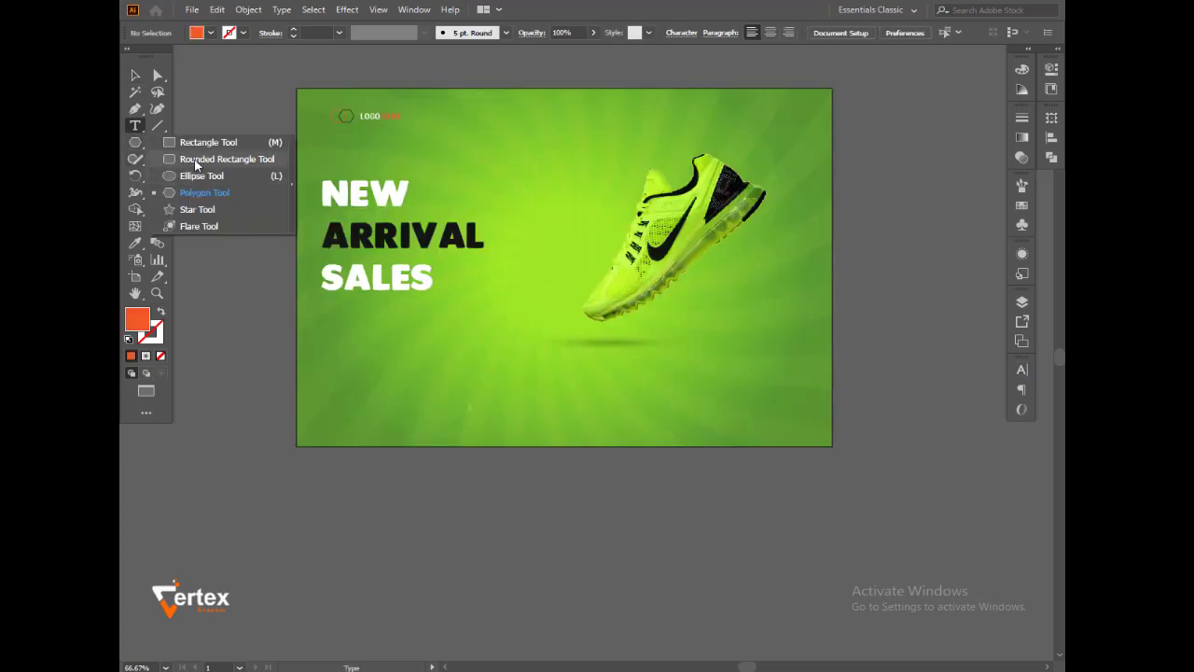
# - Draw a wide, flat orange rectangle below the word "SALES", starting at the headline's left edge
pyautogui.click(198, 143)
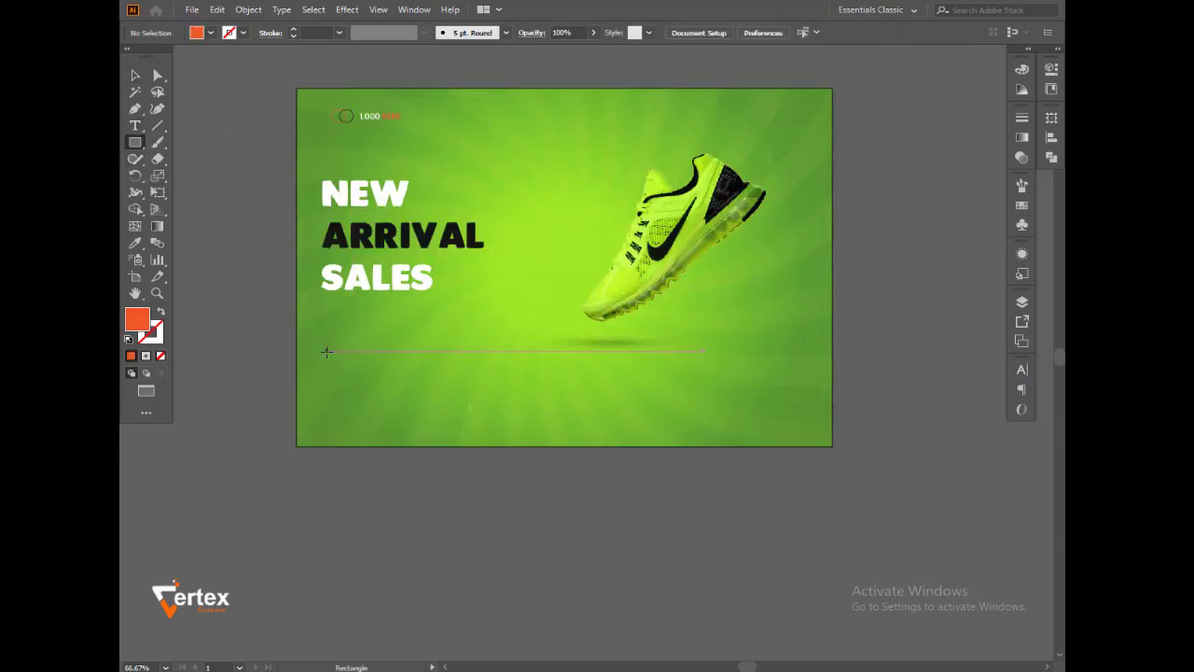
pyautogui.moveTo(324, 352); pyautogui.dragTo(456, 373)
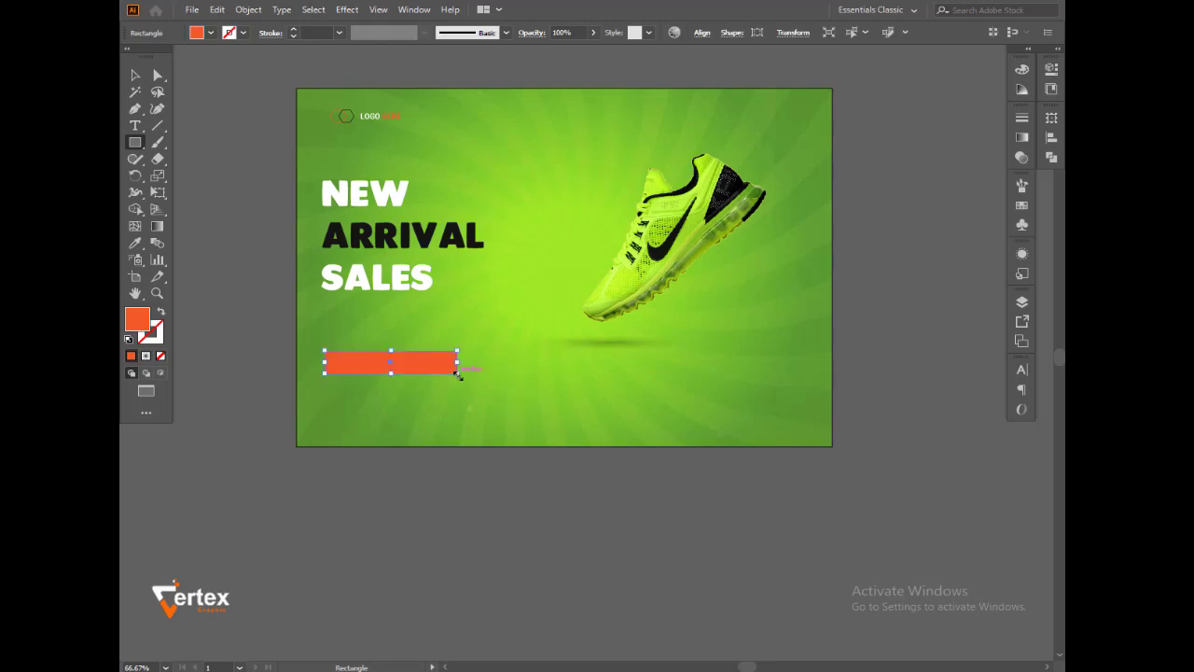
pyautogui.click(137, 79)
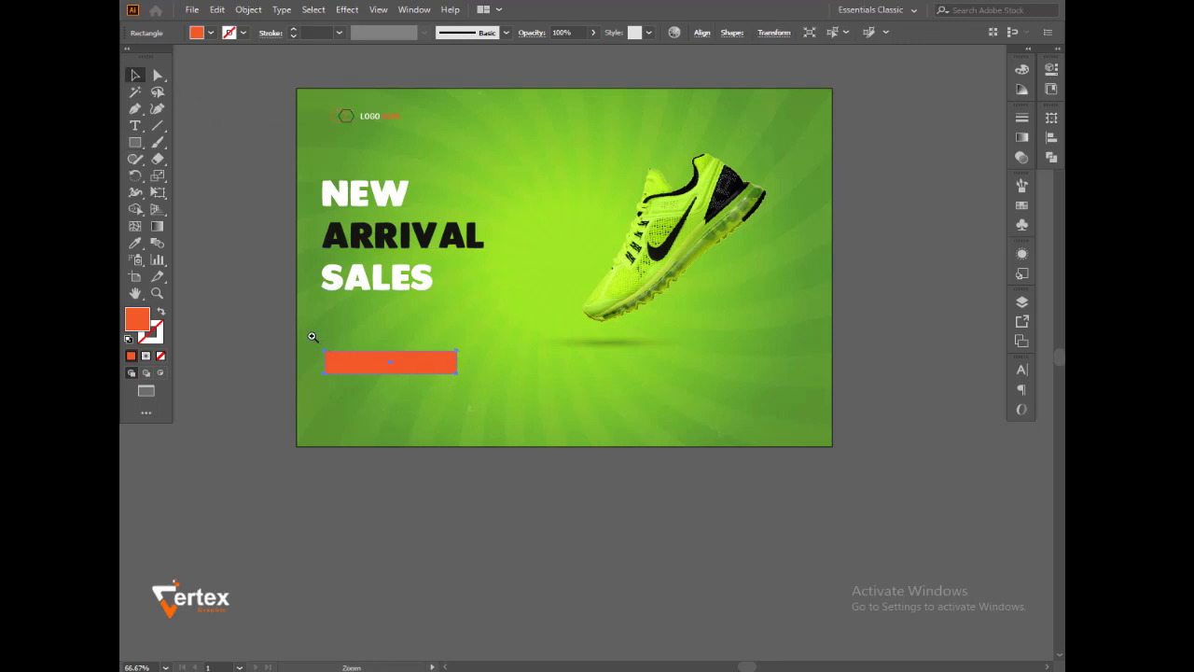
# - Round the orange rectangle's corners fully into a pill shape and shorten it by about a quarter from its right end
pyautogui.moveTo(314, 337); pyautogui.dragTo(511, 402)
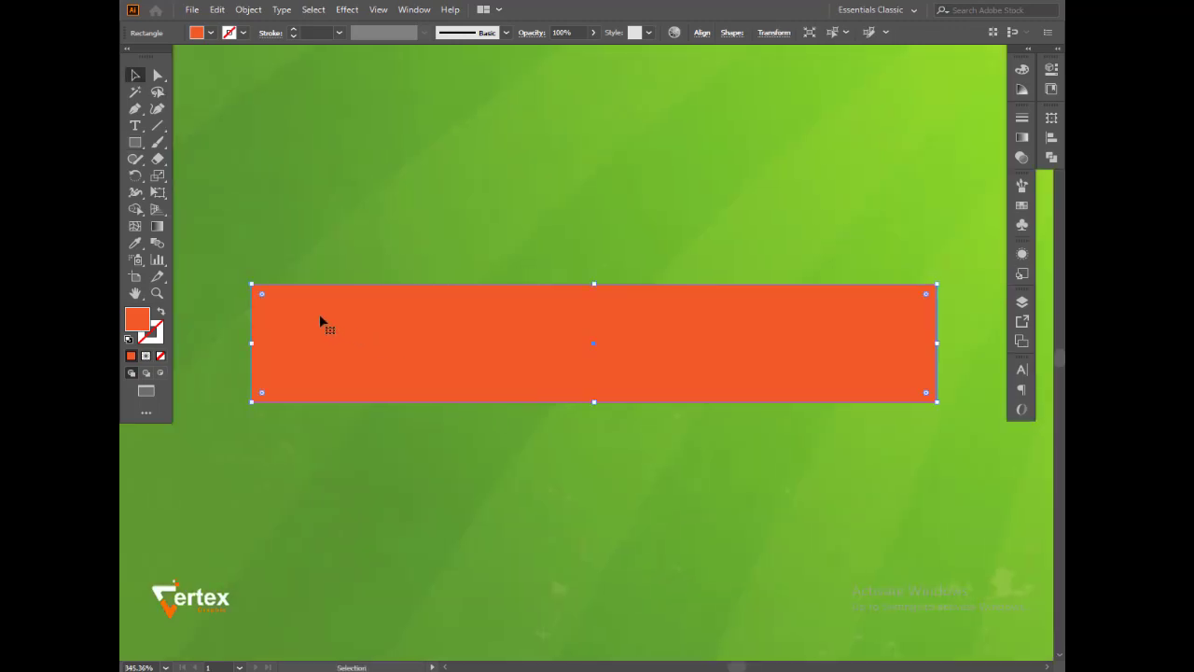
pyautogui.moveTo(265, 297); pyautogui.dragTo(420, 354)
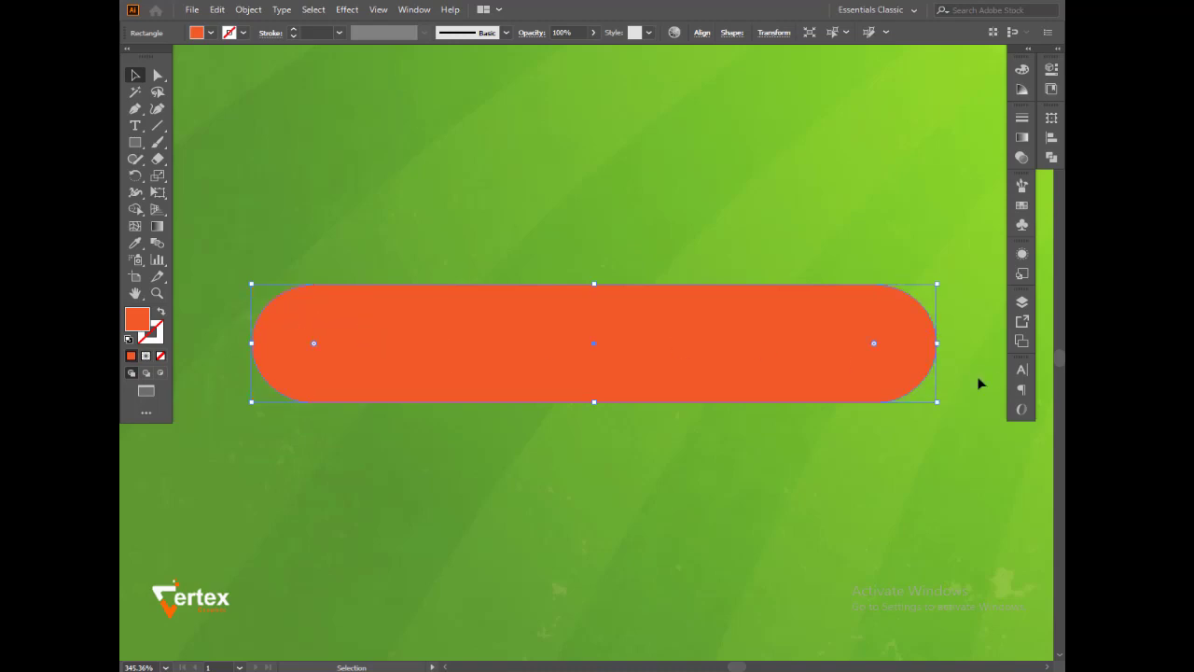
pyautogui.moveTo(934, 345); pyautogui.dragTo(776, 345)
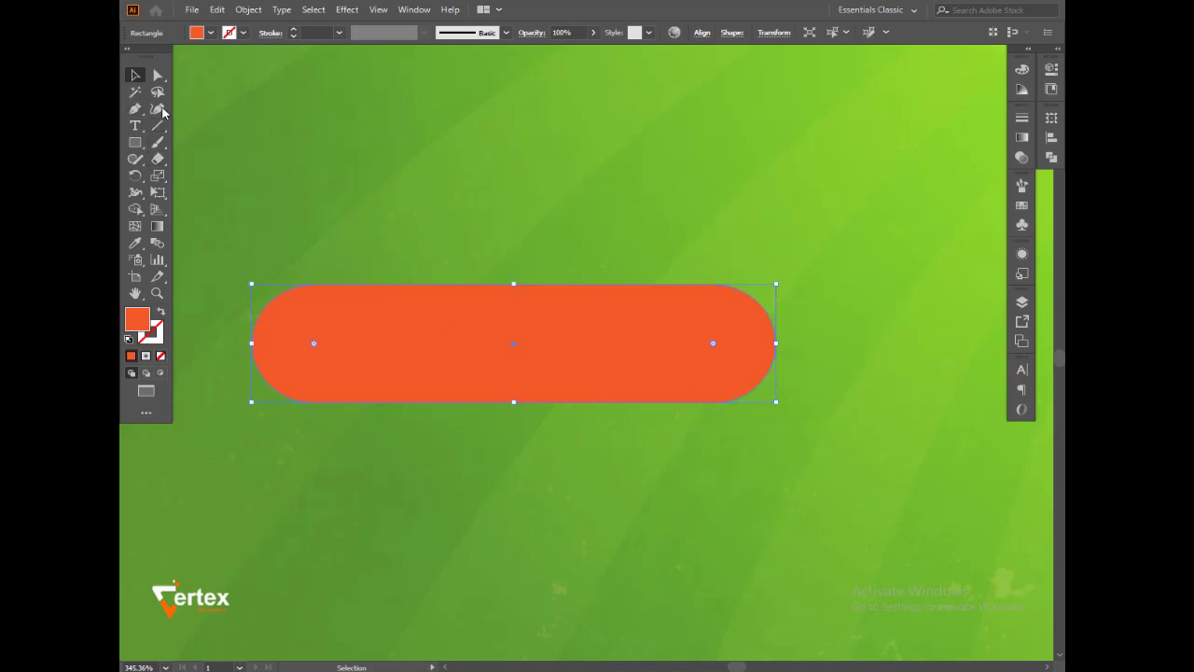
pyautogui.click(340, 205)
# - Add the text "SHOP NOW" on top of the orange pill shape
pyautogui.press('t')
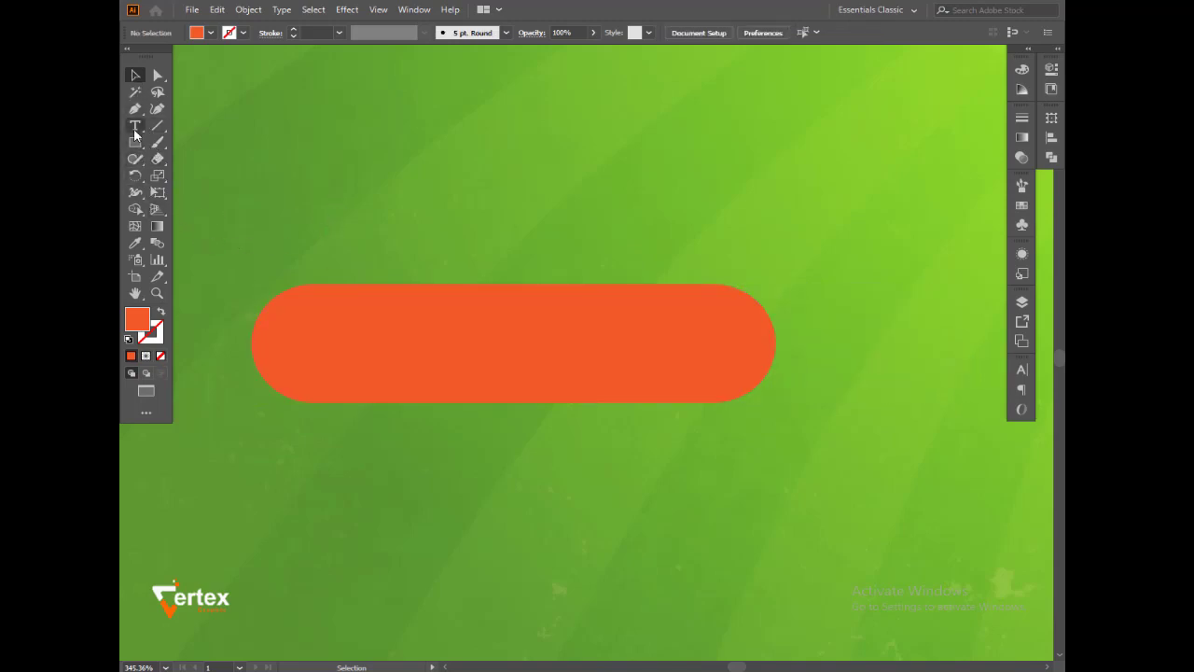
pyautogui.click(338, 343)
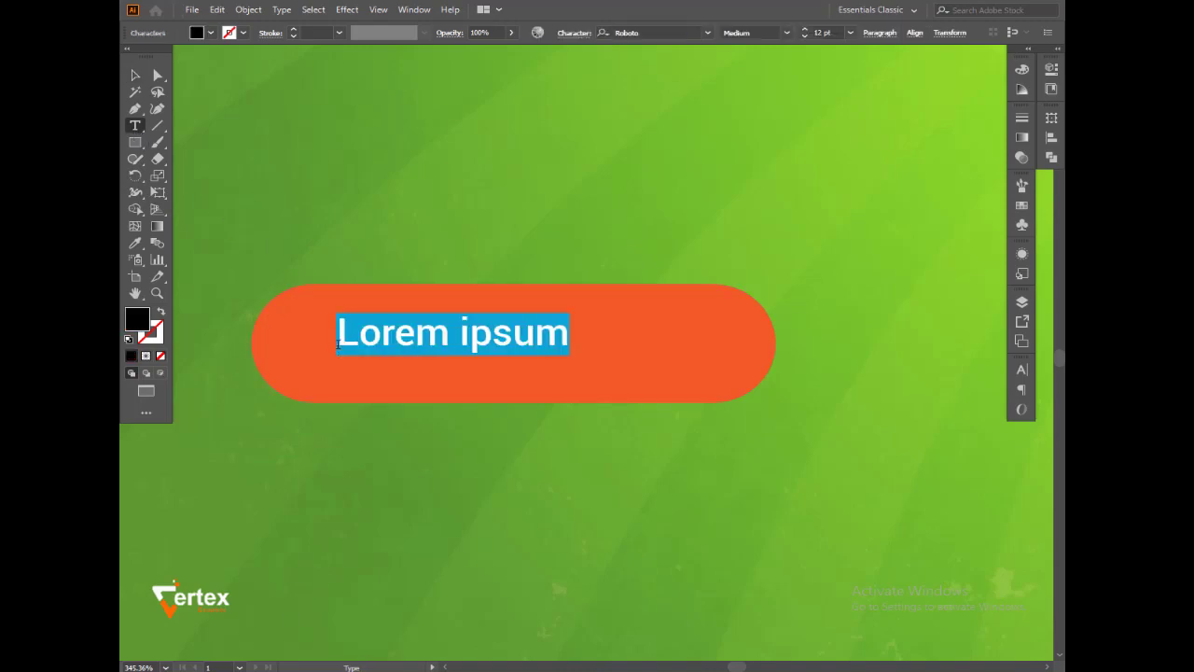
pyautogui.press('BackSpace')
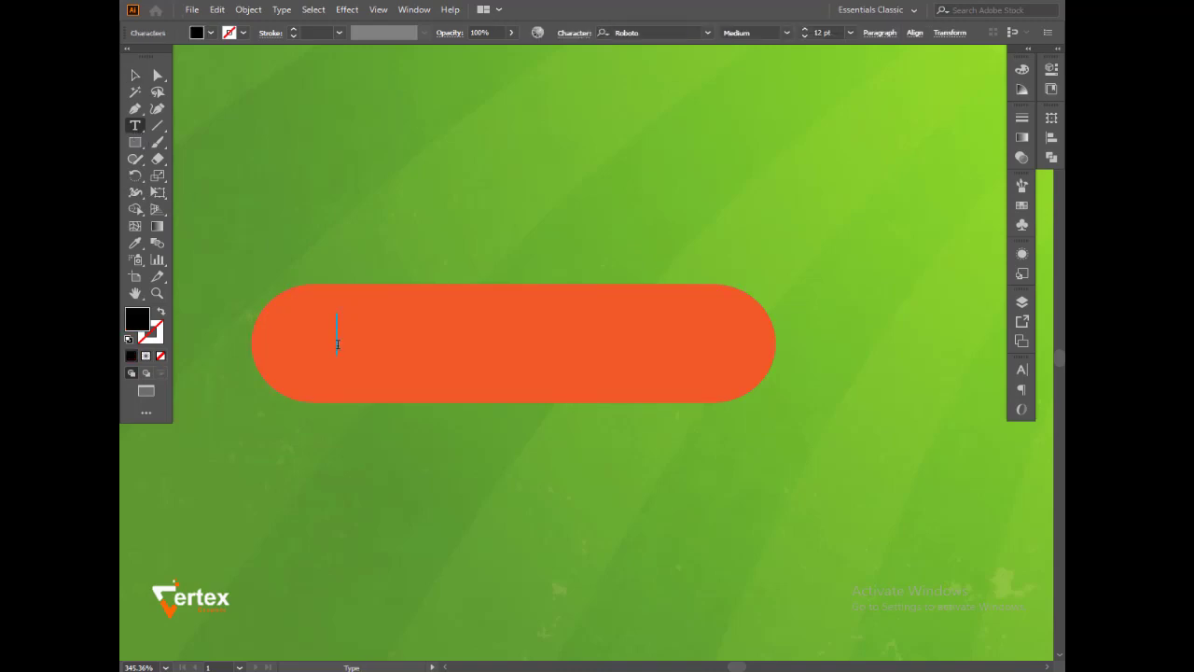
pyautogui.write('SHOPE')
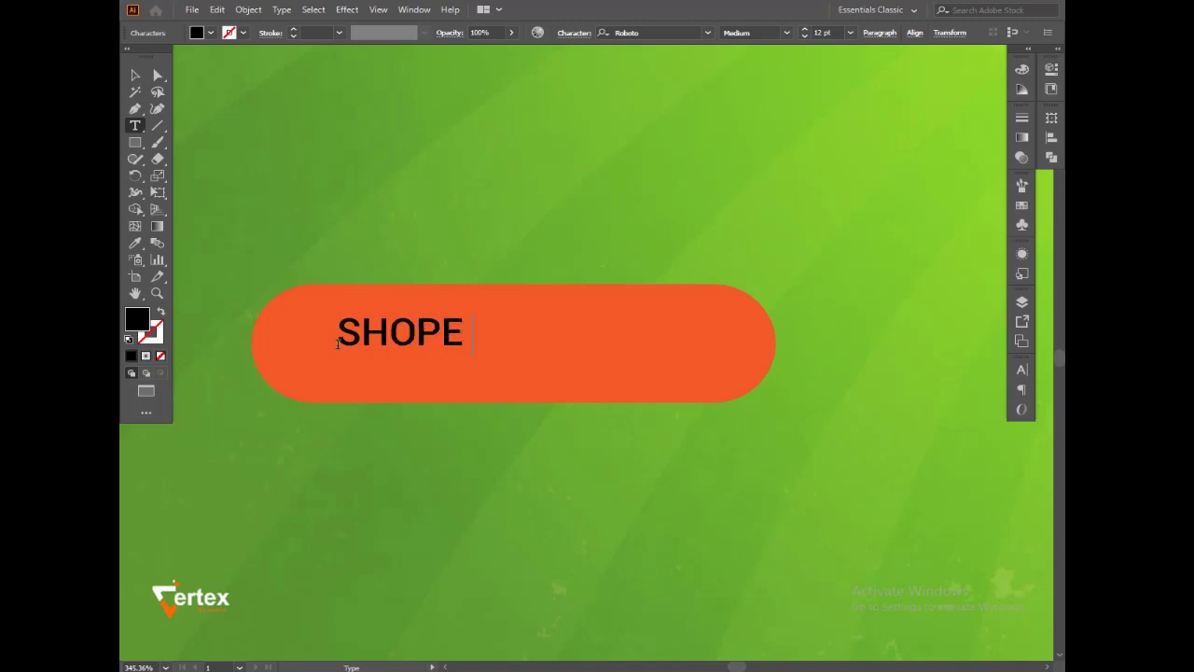
pyautogui.press('BackSpace')
pyautogui.write('NW')
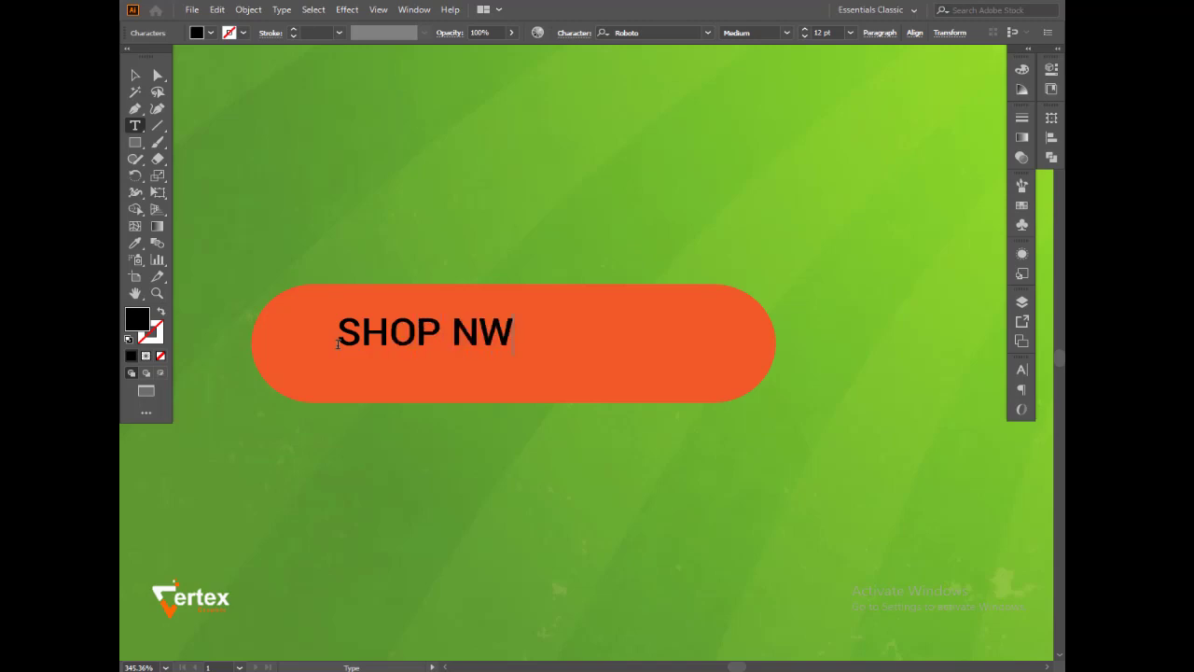
pyautogui.press('BackSpace')
pyautogui.write('OW')
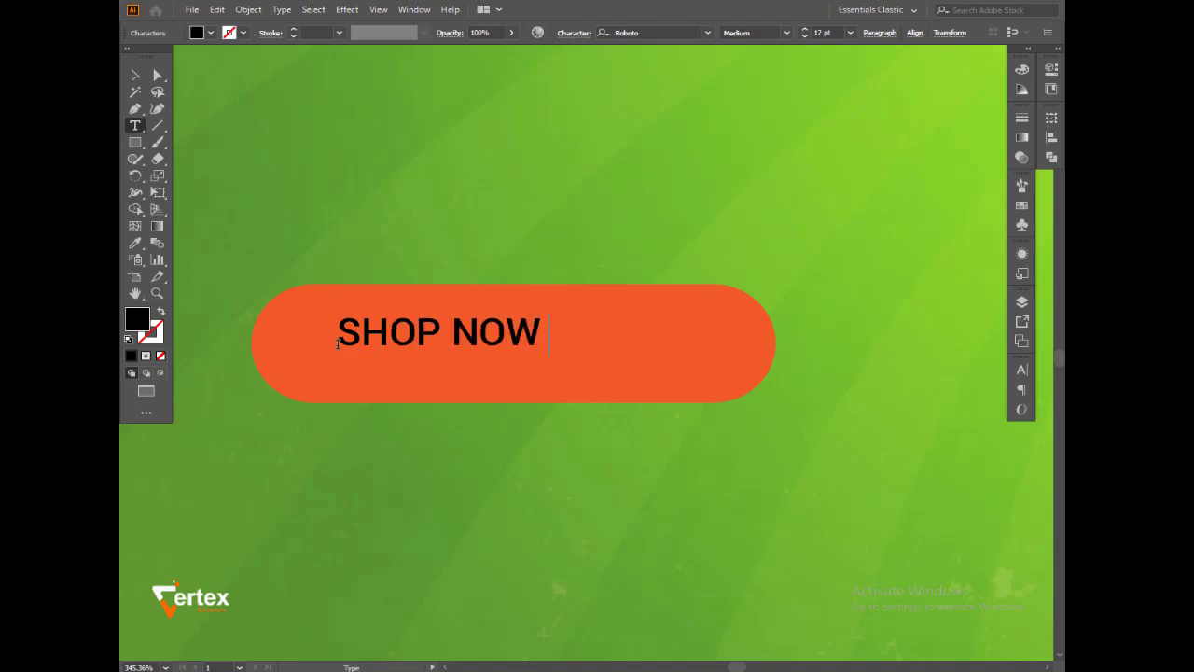
pyautogui.click(132, 76)
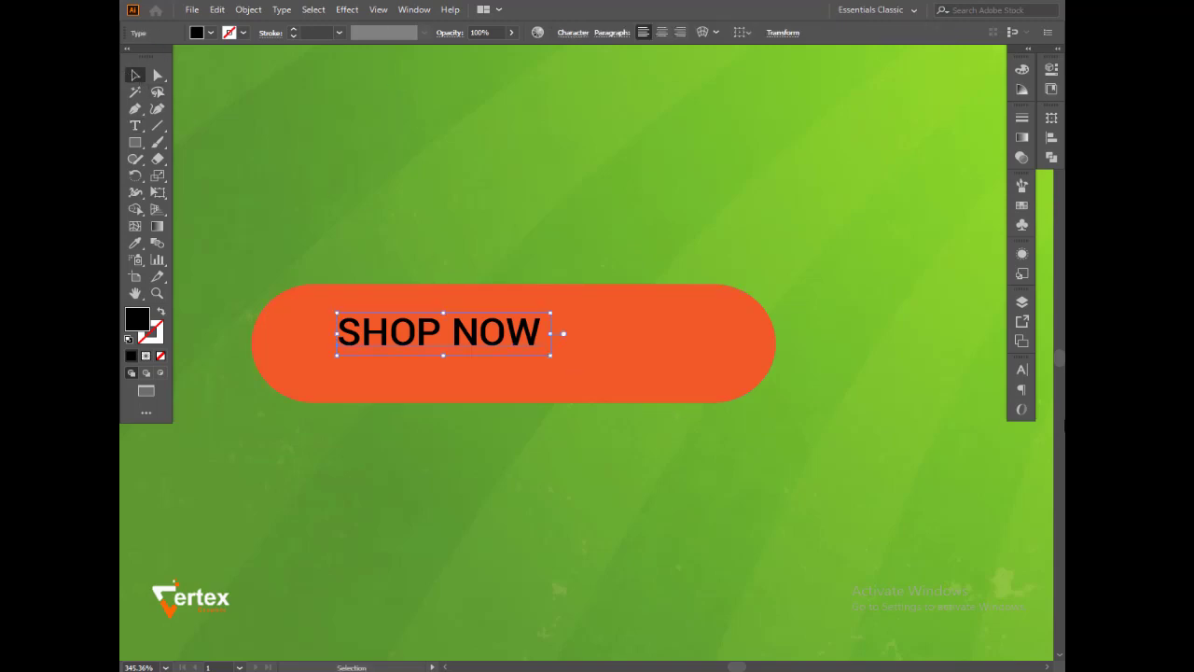
# - Fill the "SHOP NOW" text with white
pyautogui.click(211, 32)
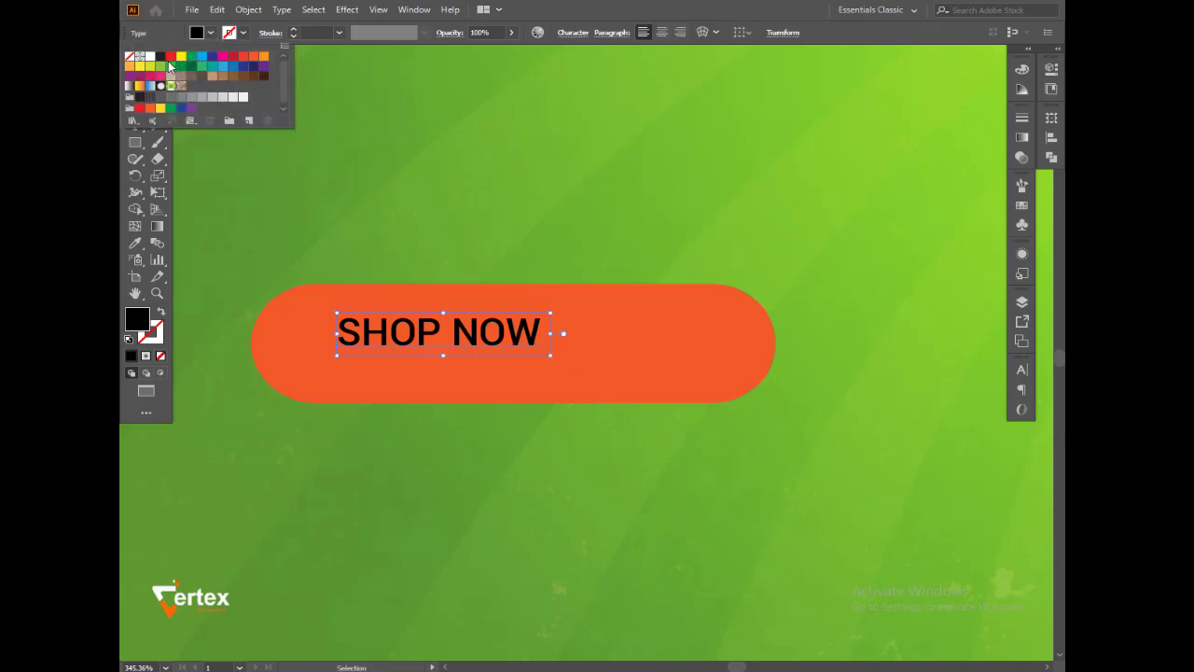
pyautogui.click(149, 57)
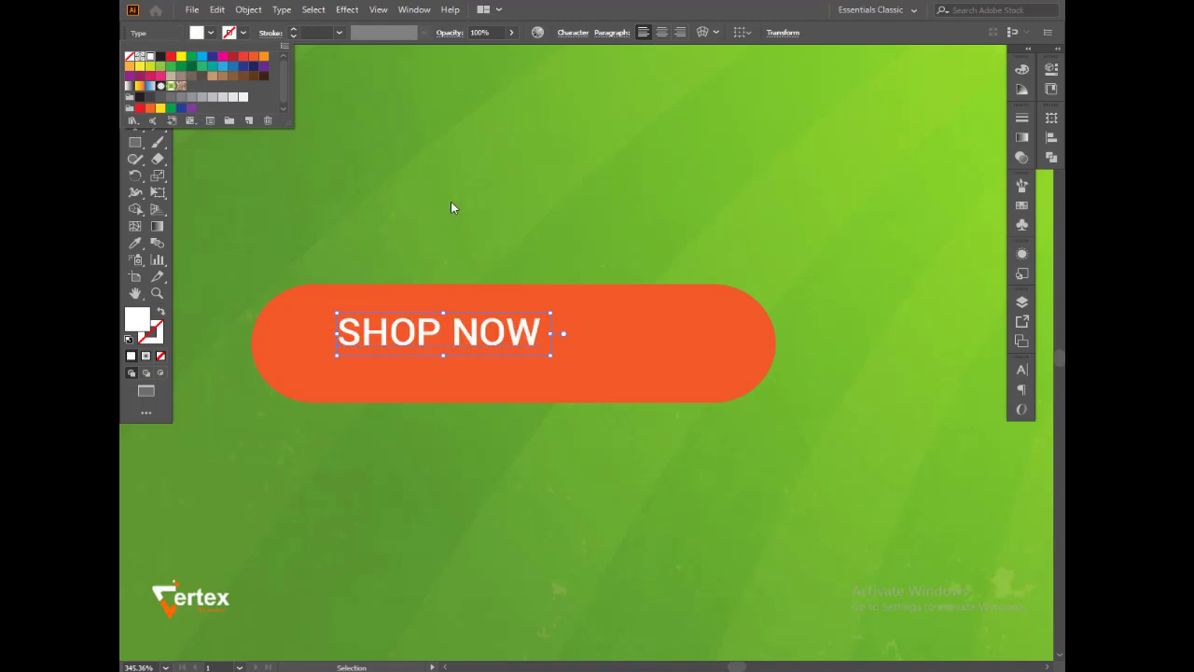
pyautogui.press('Escape')
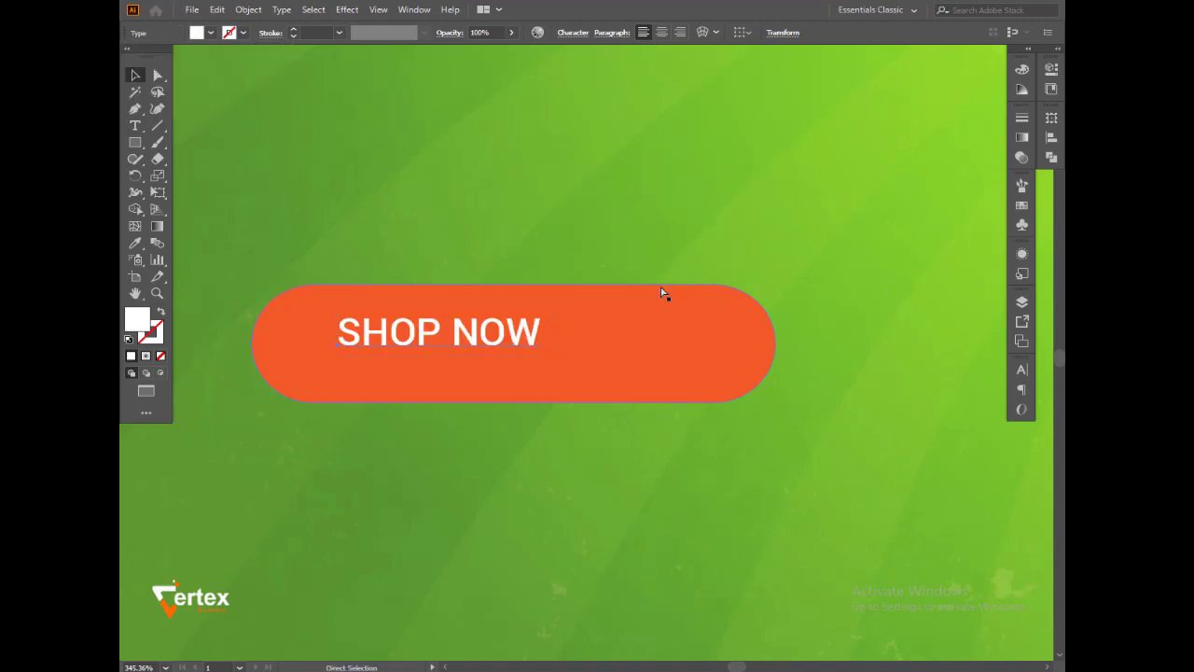
# - Fill the pill shape behind "SHOP NOW" with the black sampled from the word "ARRIVAL"
pyautogui.hotkey('ctrl', '-')
pyautogui.hotkey('ctrl', '-')
pyautogui.hotkey('ctrl', '-')
pyautogui.moveTo(594, 297); pyautogui.dragTo(578, 221)
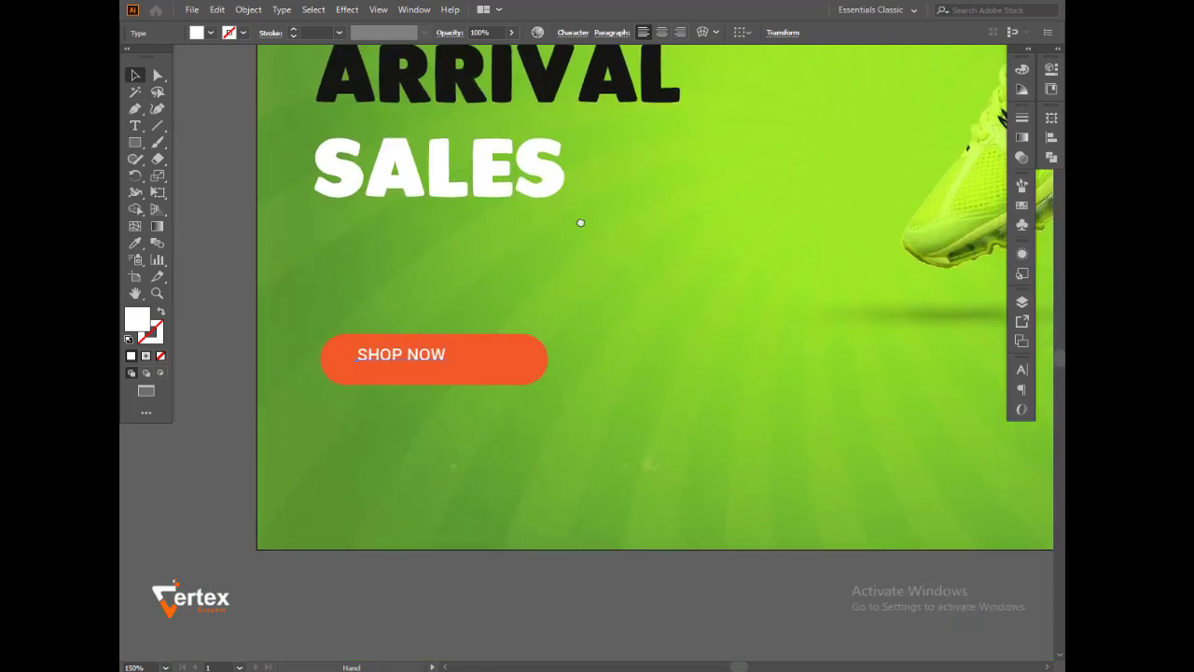
pyautogui.click(524, 372)
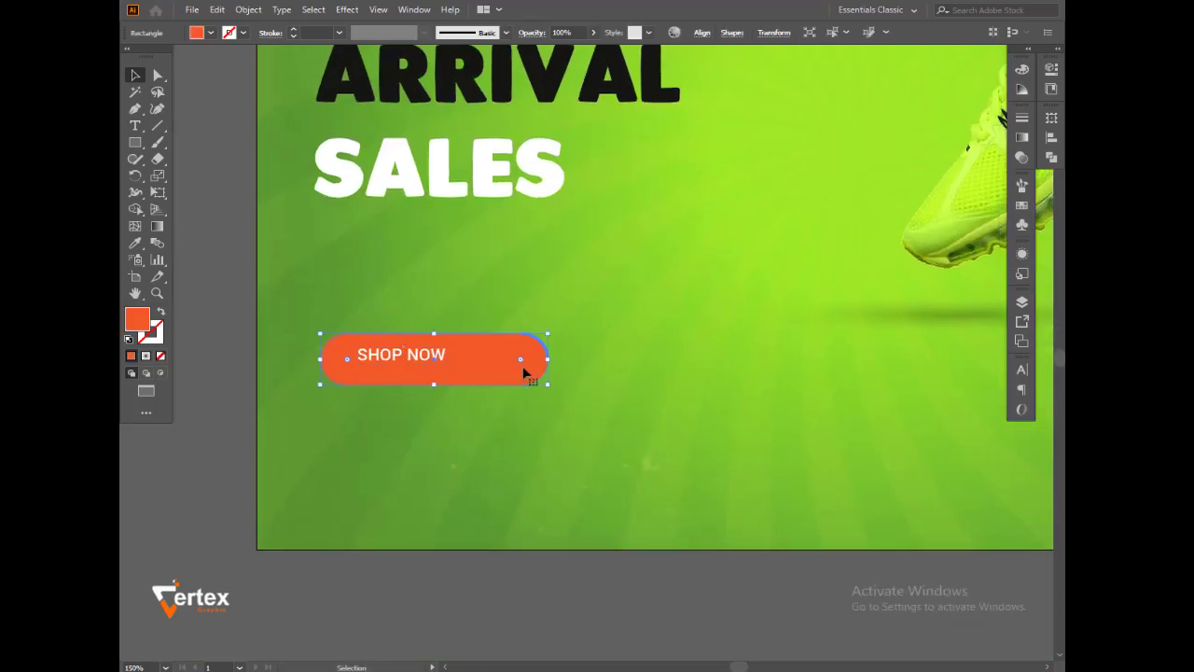
pyautogui.click(135, 243)
pyautogui.click(417, 81)
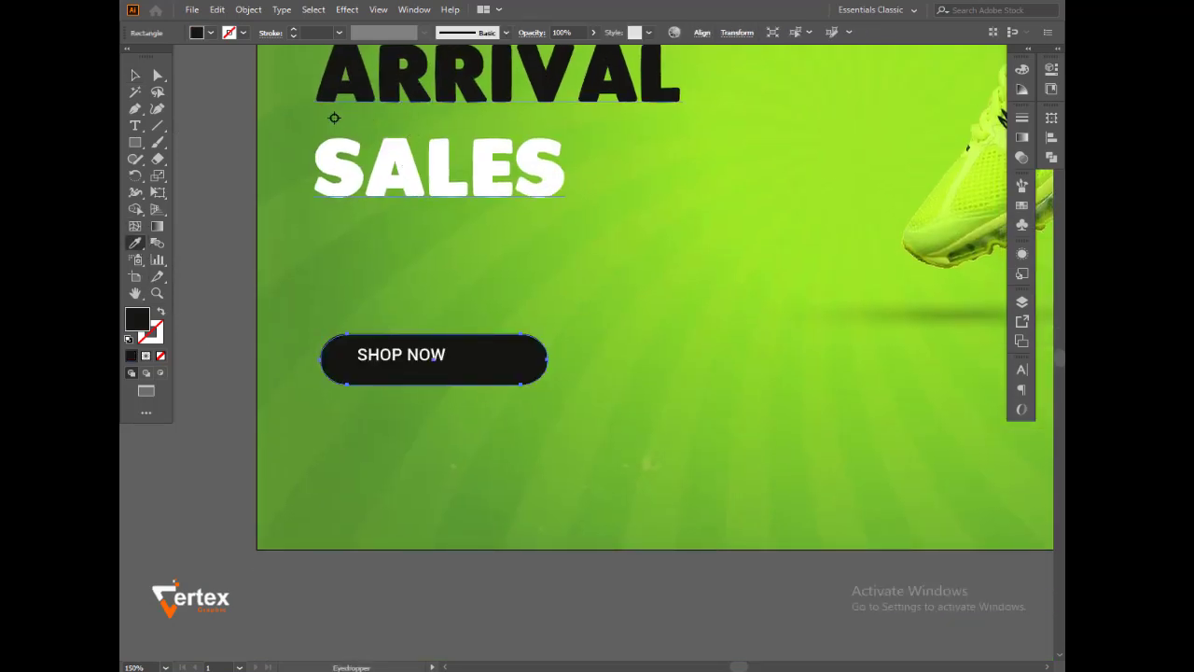
pyautogui.click(134, 76)
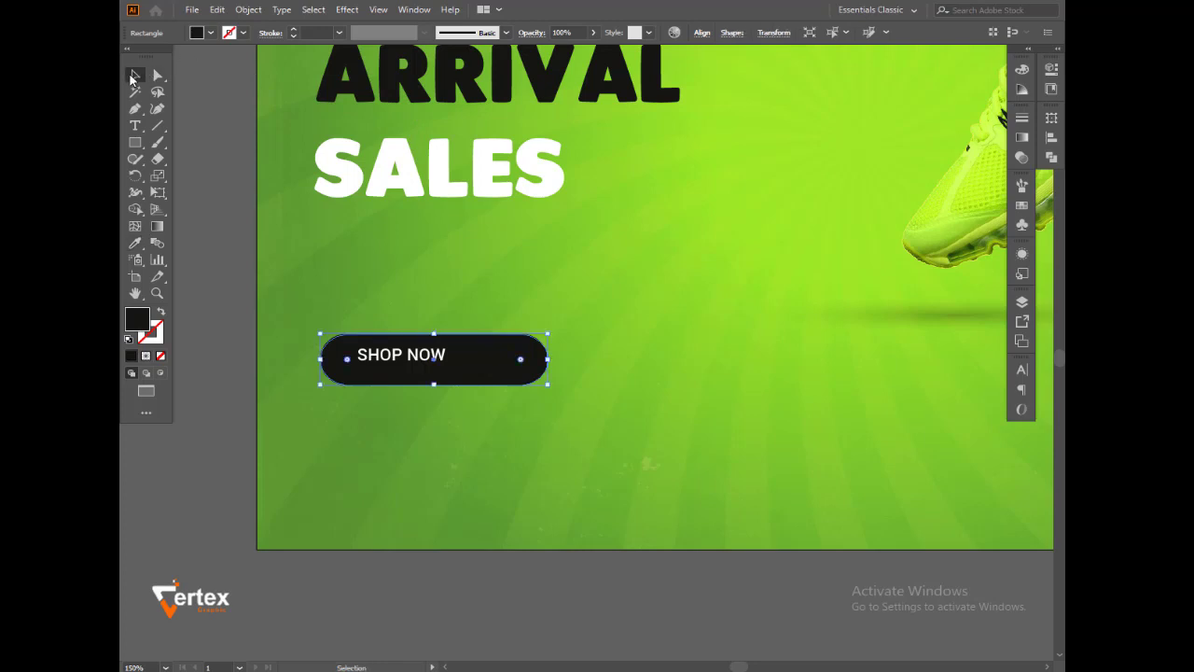
# - Position the grouped, small "SHOP NOW" button below the headline on the artboard
pyautogui.hotkey('ctrl', '-')
pyautogui.hotkey('ctrl', '-')
pyautogui.moveTo(483, 391); pyautogui.dragTo(485, 381)
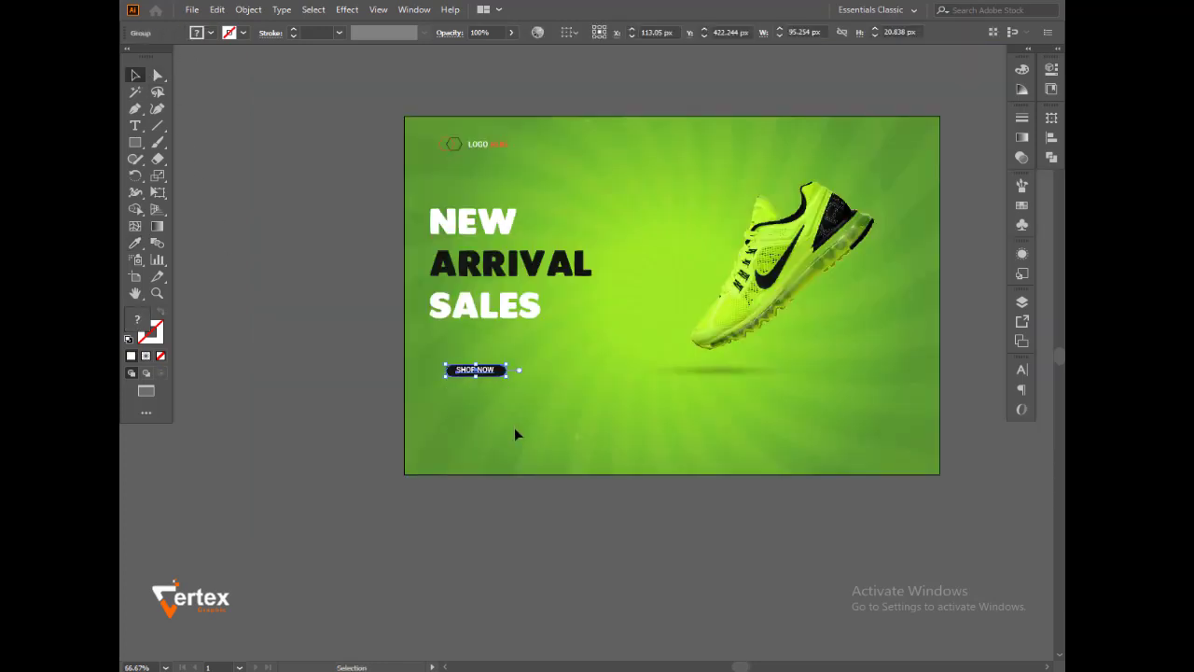
pyautogui.click(514, 428)
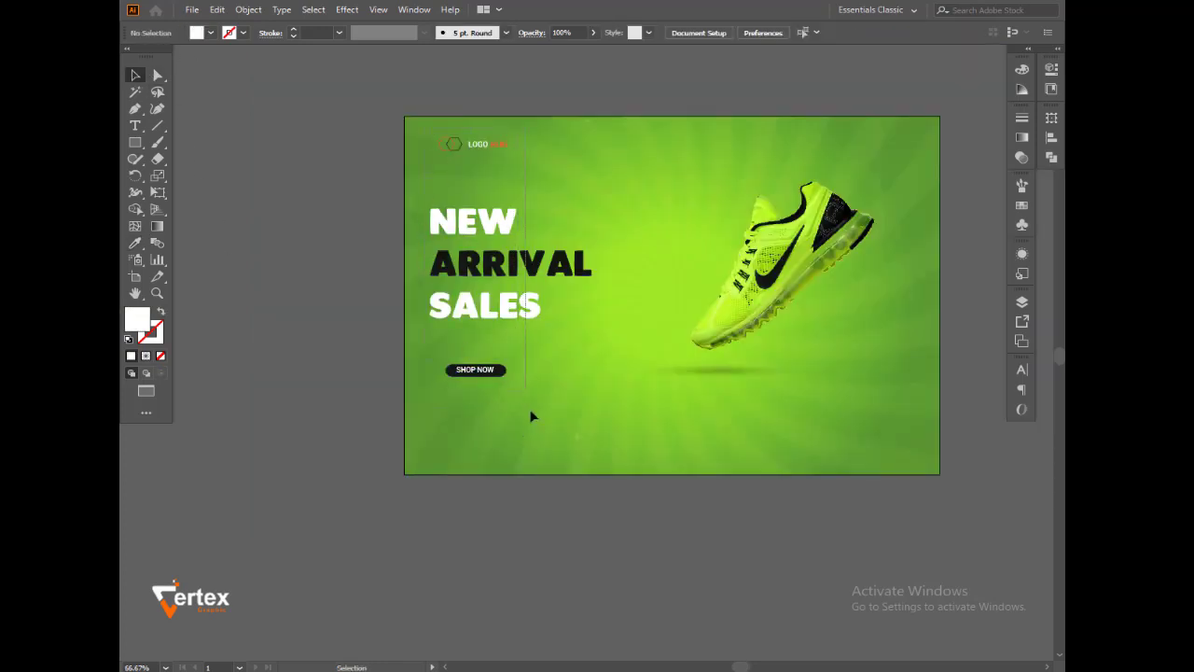
# - Try to left-align the separate logo parts, the headline and the "SHOP NOW" button, and undo the alignment
pyautogui.moveTo(532, 416); pyautogui.dragTo(476, 354)
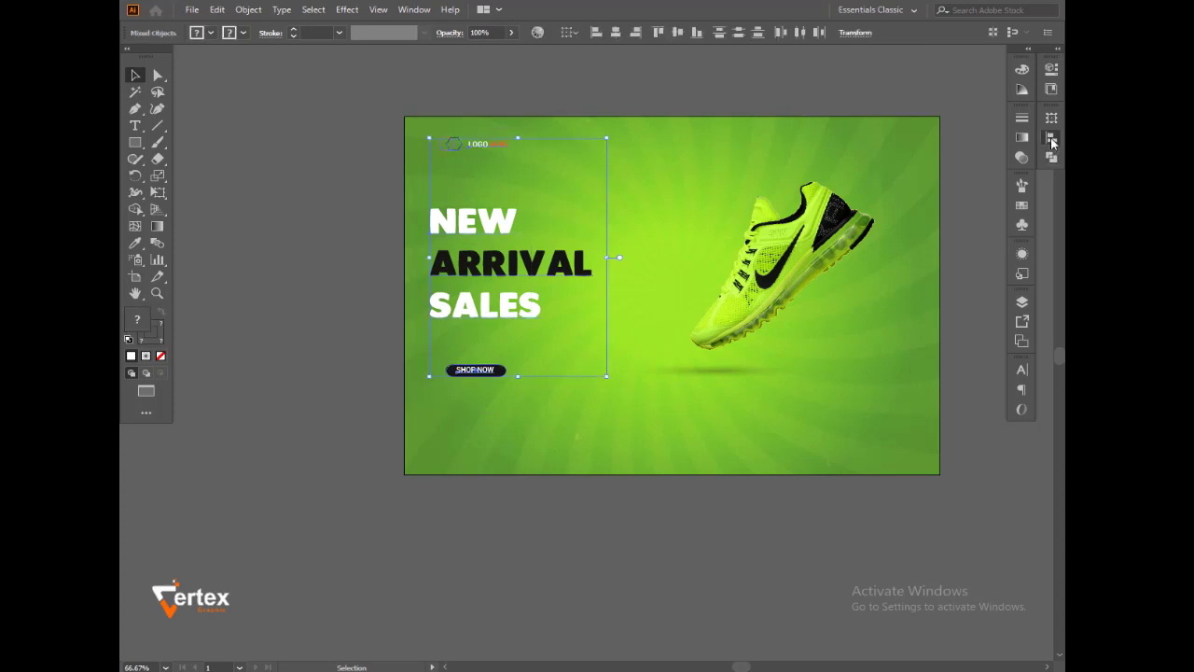
pyautogui.click(1051, 140)
pyautogui.click(878, 148)
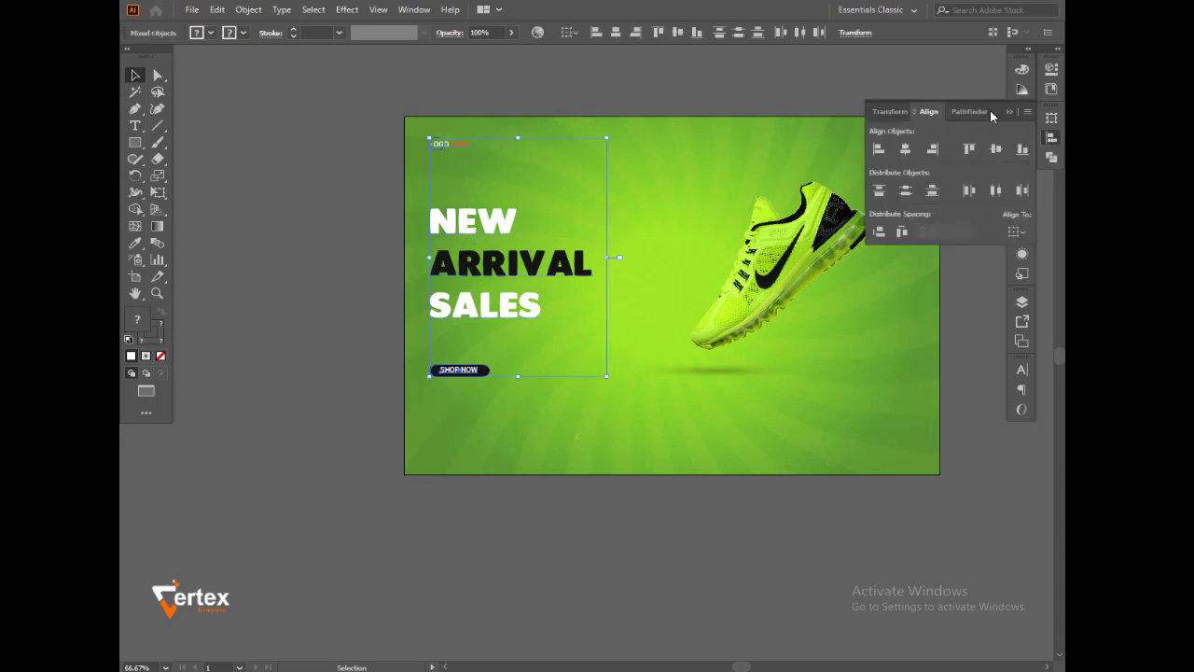
pyautogui.click(1008, 112)
pyautogui.hotkey('ctrl', 'z')
pyautogui.hotkey('ctrl', '+')
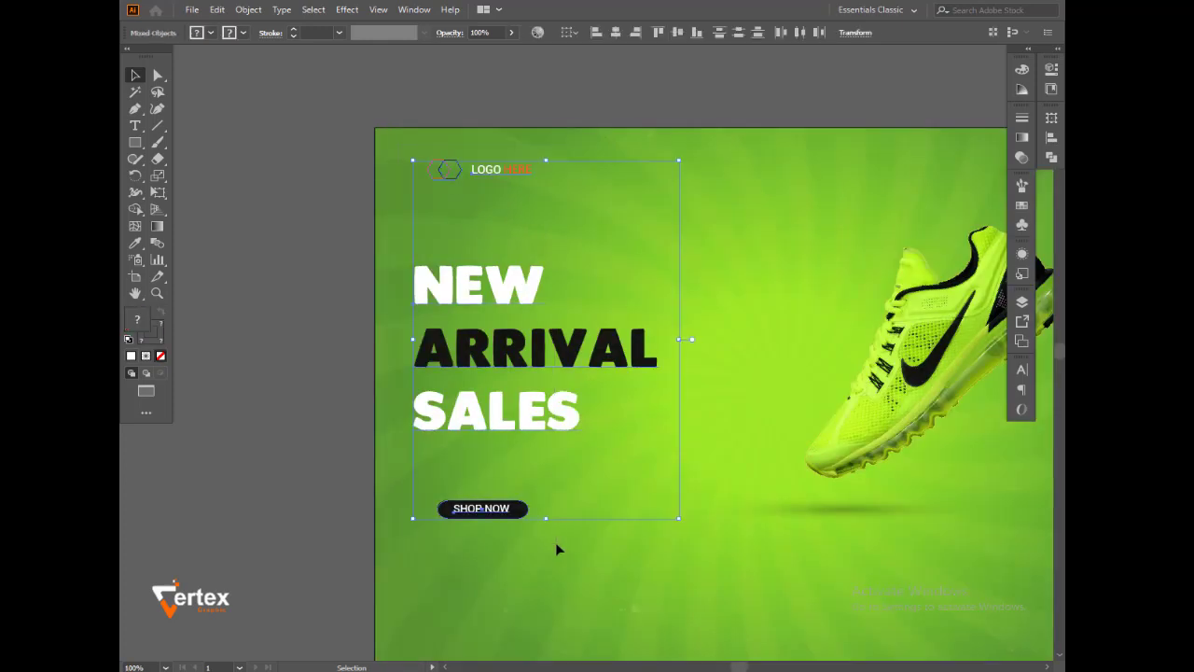
# - Left-align the logo as a whole, the three headline lines and the "SHOP NOW" button with each other
pyautogui.click(1052, 138)
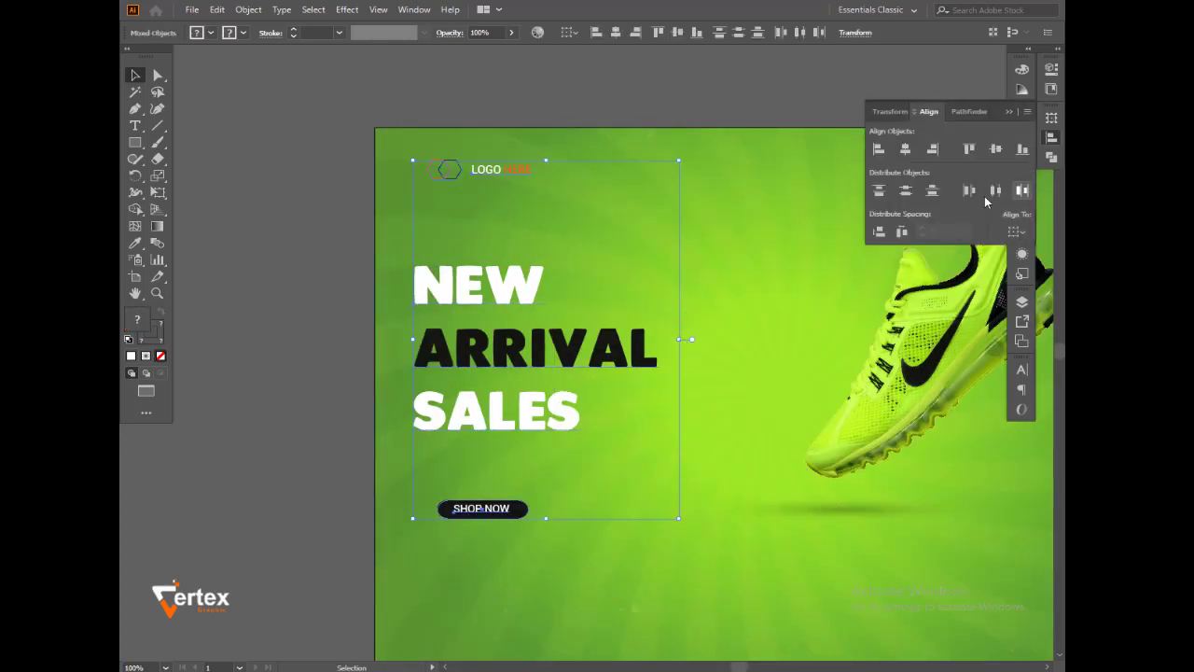
pyautogui.click(879, 148)
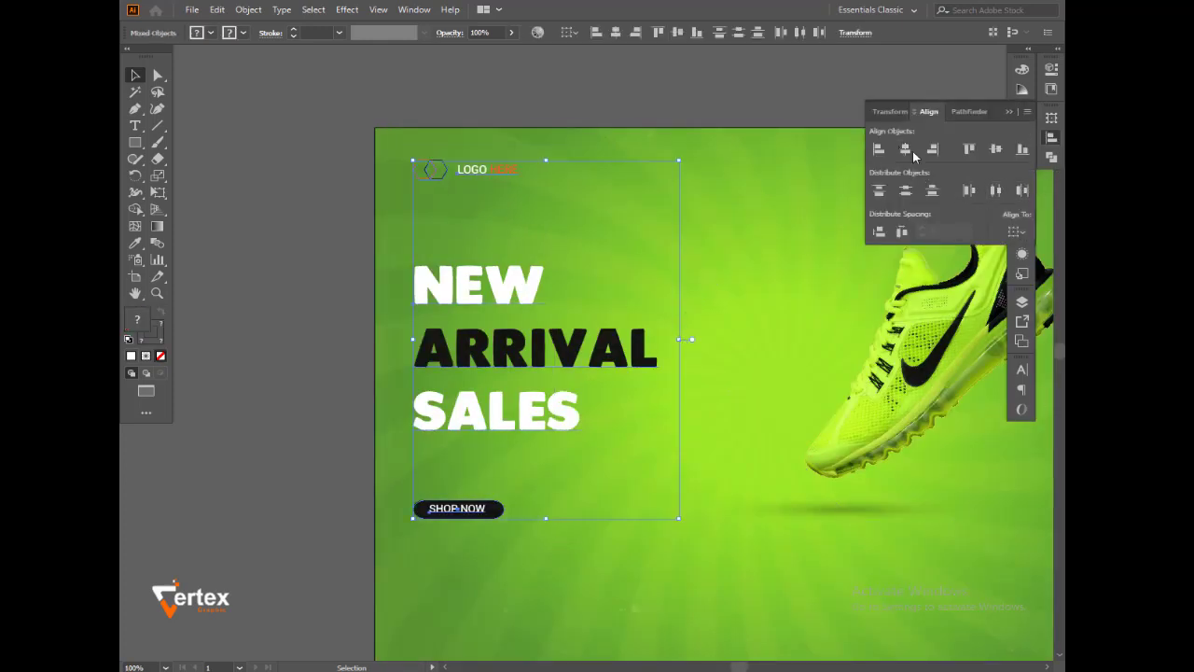
pyautogui.click(1009, 111)
pyautogui.click(721, 93)
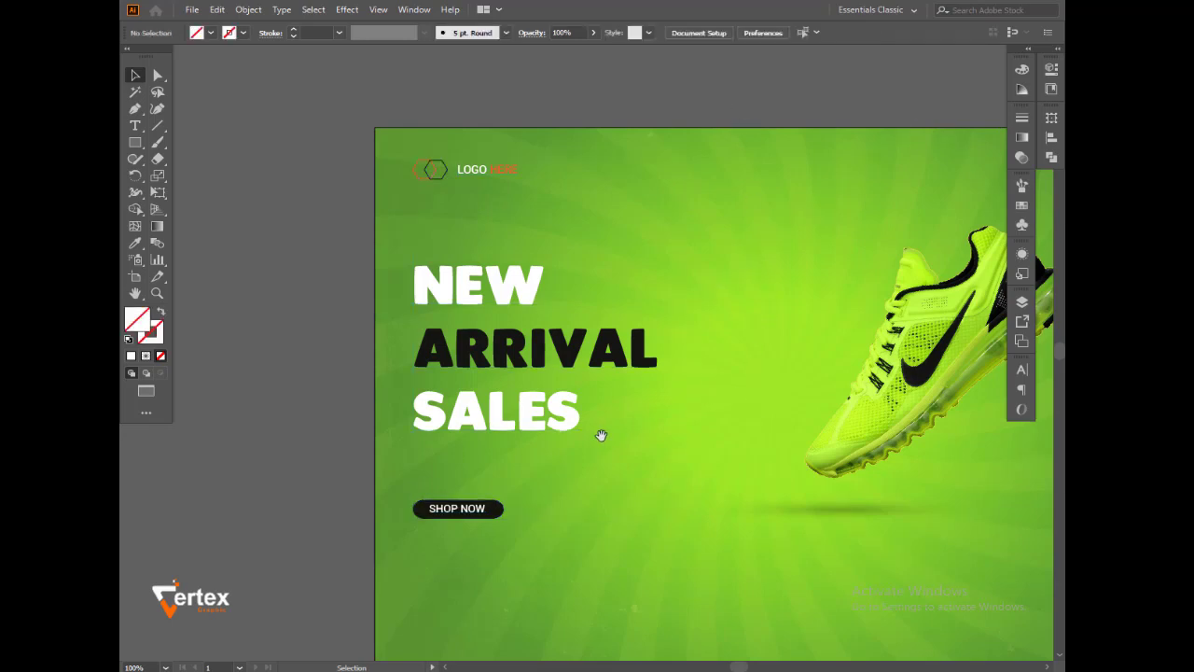
pyautogui.moveTo(602, 436); pyautogui.dragTo(605, 283)
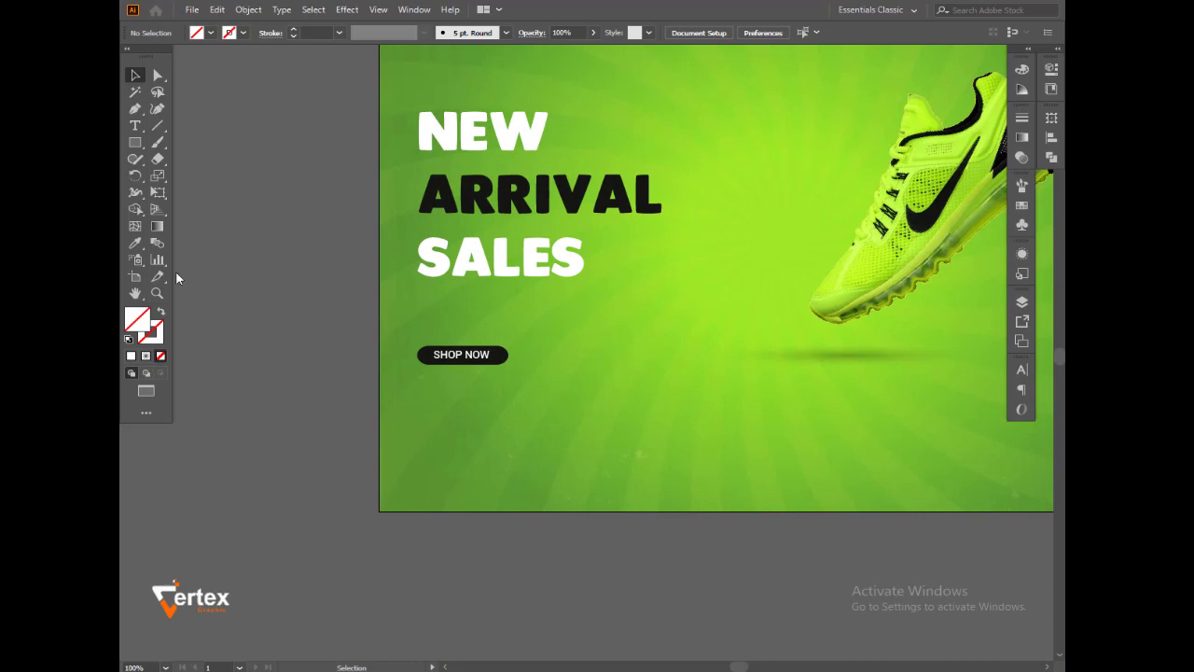
pyautogui.click(135, 125)
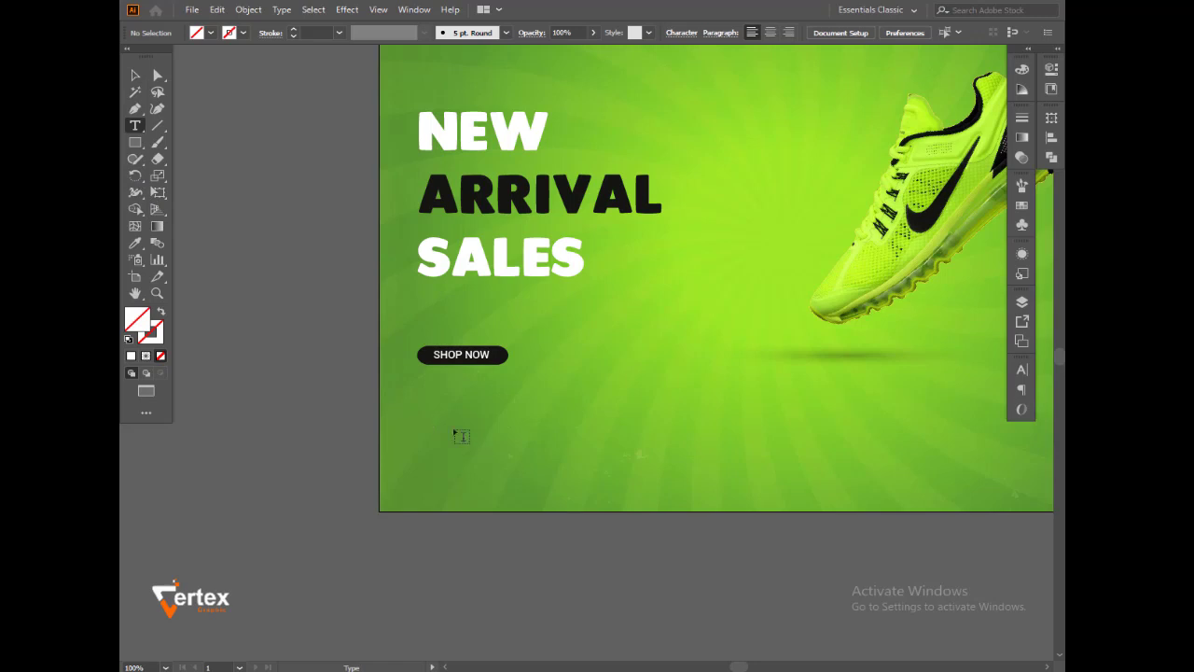
pyautogui.click(135, 74)
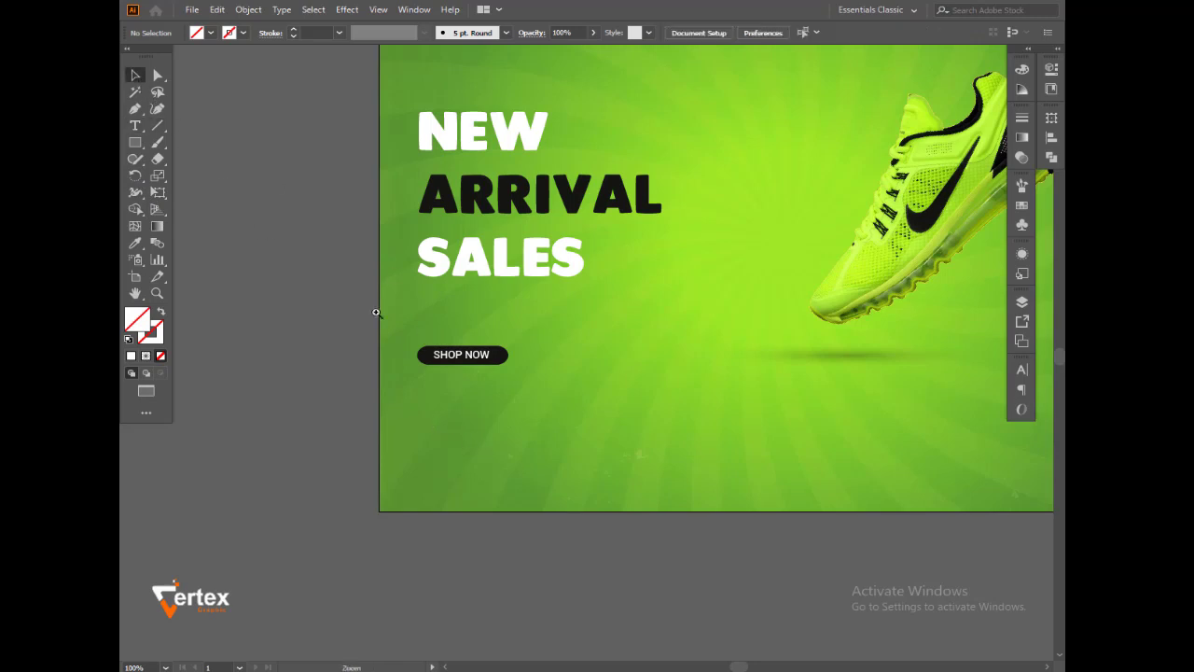
# - Ungroup the "SHOP NOW" button so its text and black pill can be edited separately
pyautogui.moveTo(376, 312); pyautogui.dragTo(698, 531)
pyautogui.moveTo(631, 385); pyautogui.dragTo(720, 464)
pyautogui.click(426, 241)
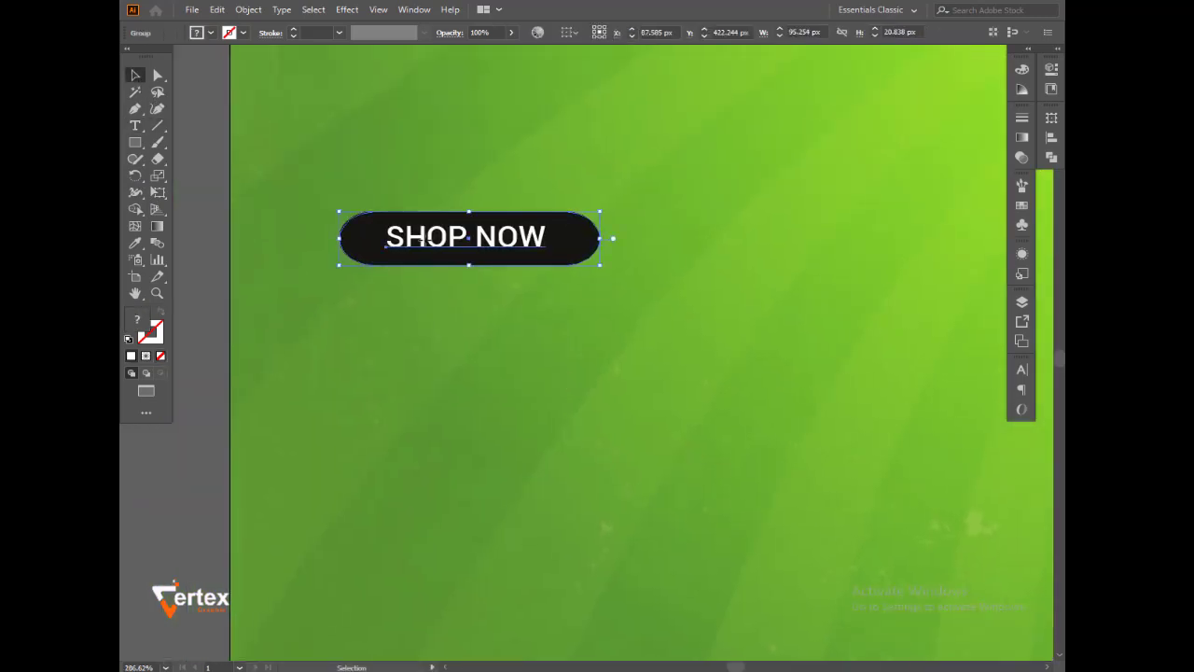
pyautogui.rightClick(425, 240)
pyautogui.click(466, 358)
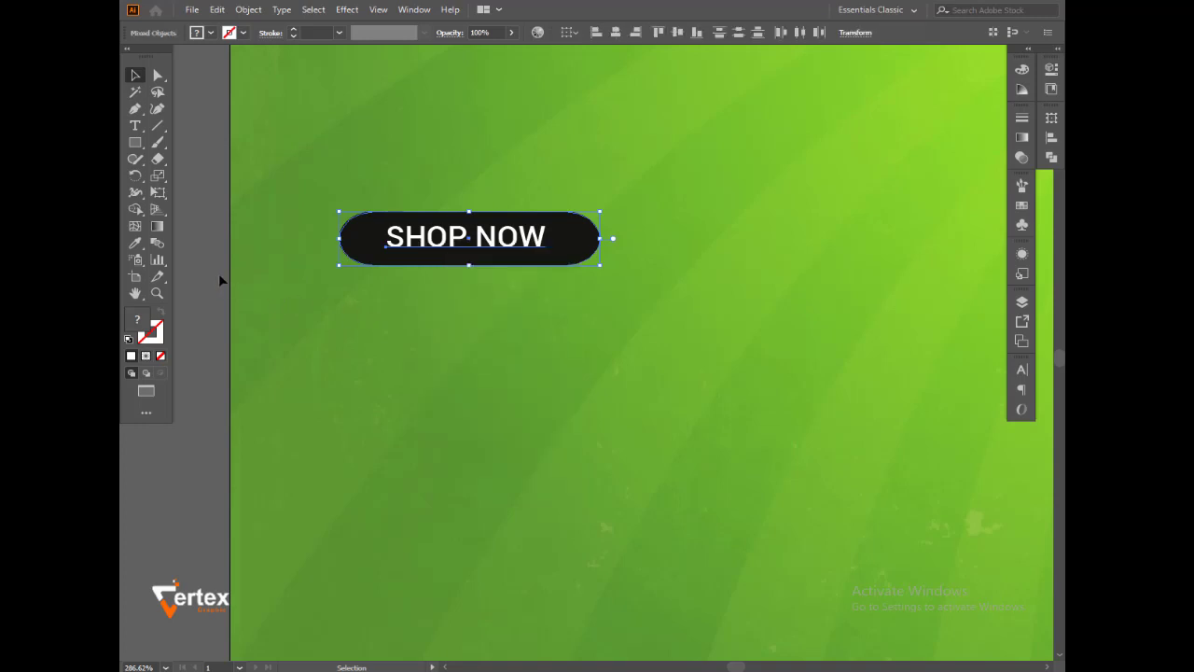
# - Place a copy of the "SHOP NOW" text directly below the black pill
pyautogui.click(446, 248)
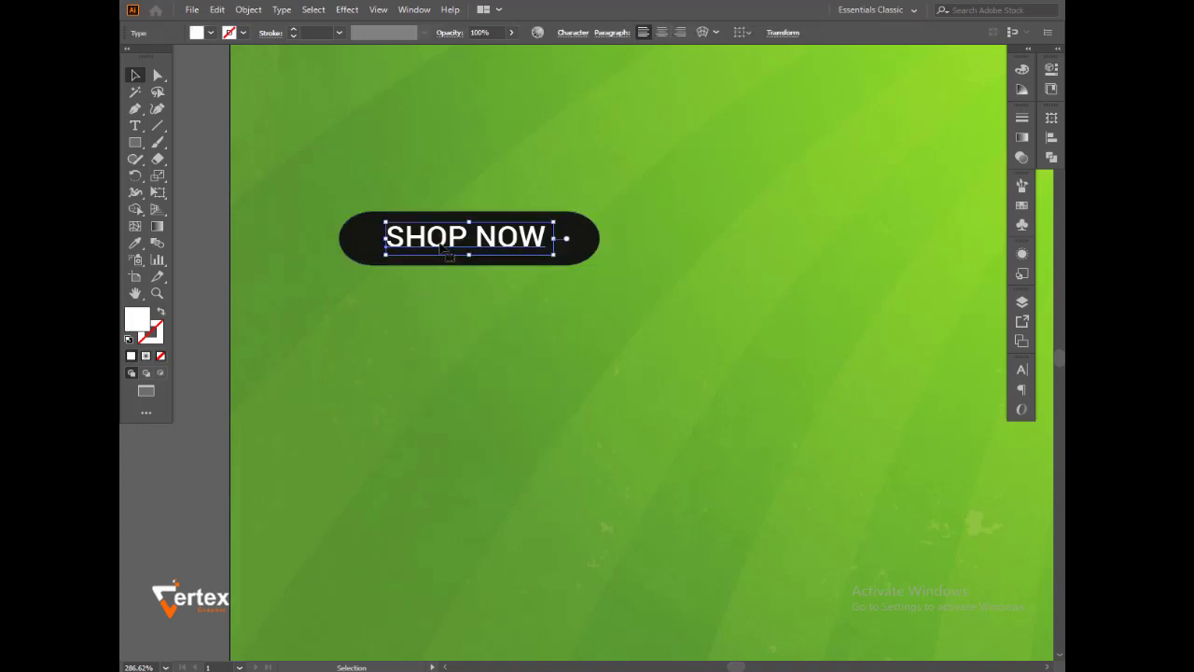
pyautogui.moveTo(445, 245); pyautogui.dragTo(445, 292)
pyautogui.press('Down')
pyautogui.press('Down')
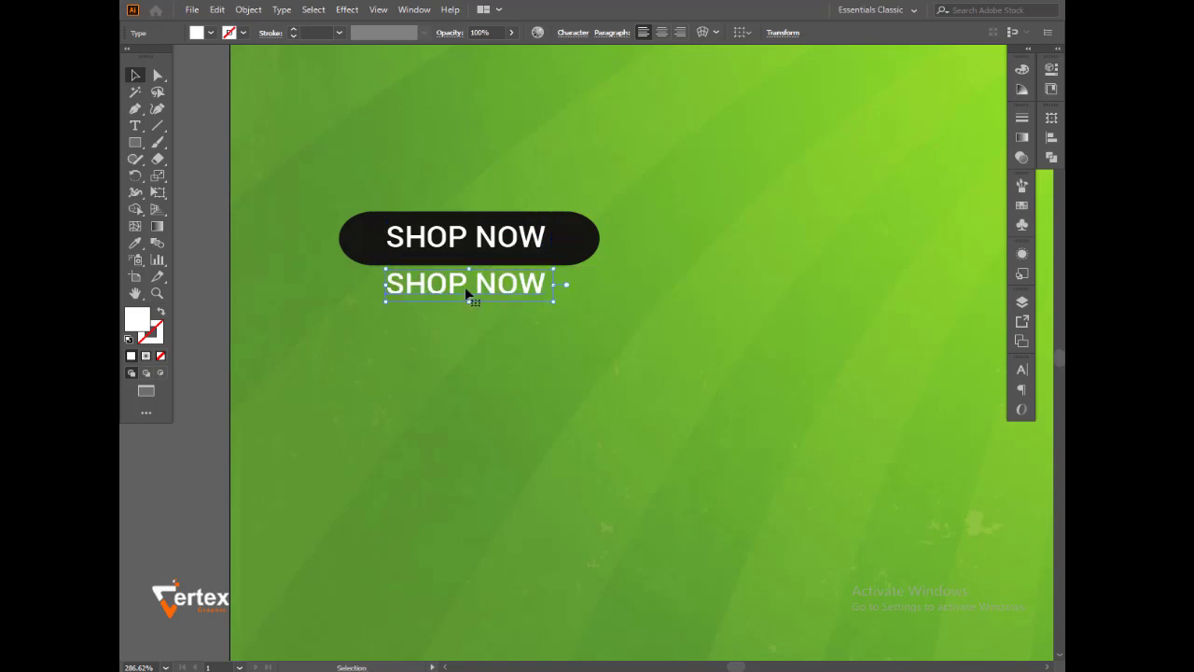
pyautogui.doubleClick(543, 288)
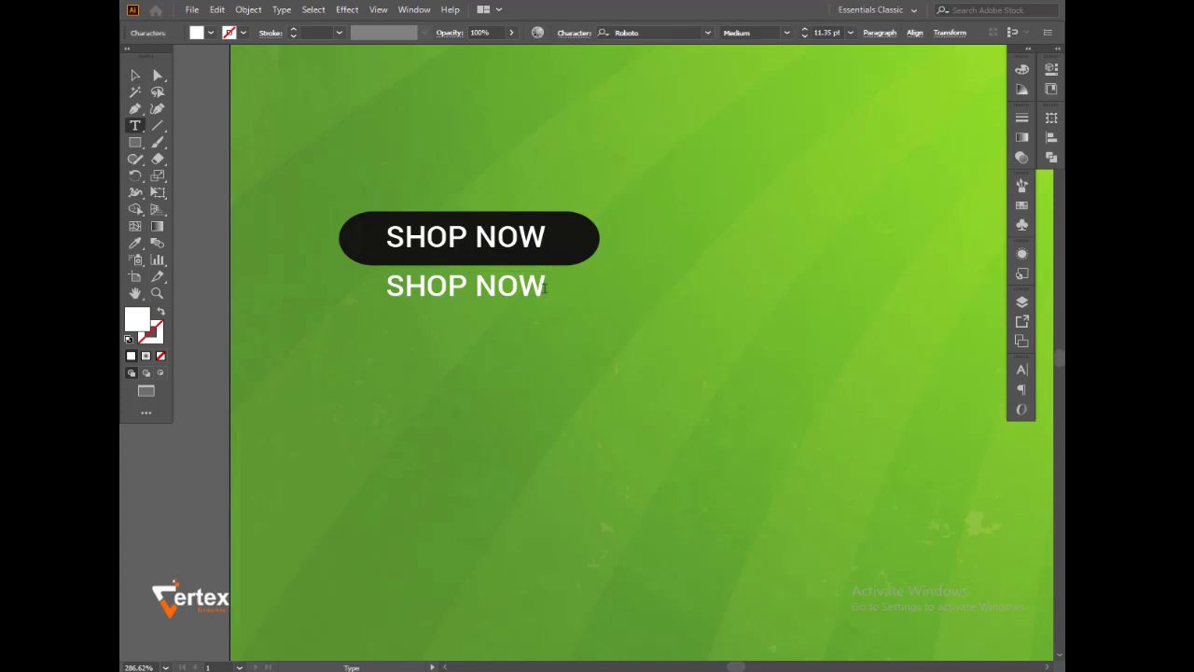
pyautogui.moveTo(546, 287); pyautogui.dragTo(388, 288)
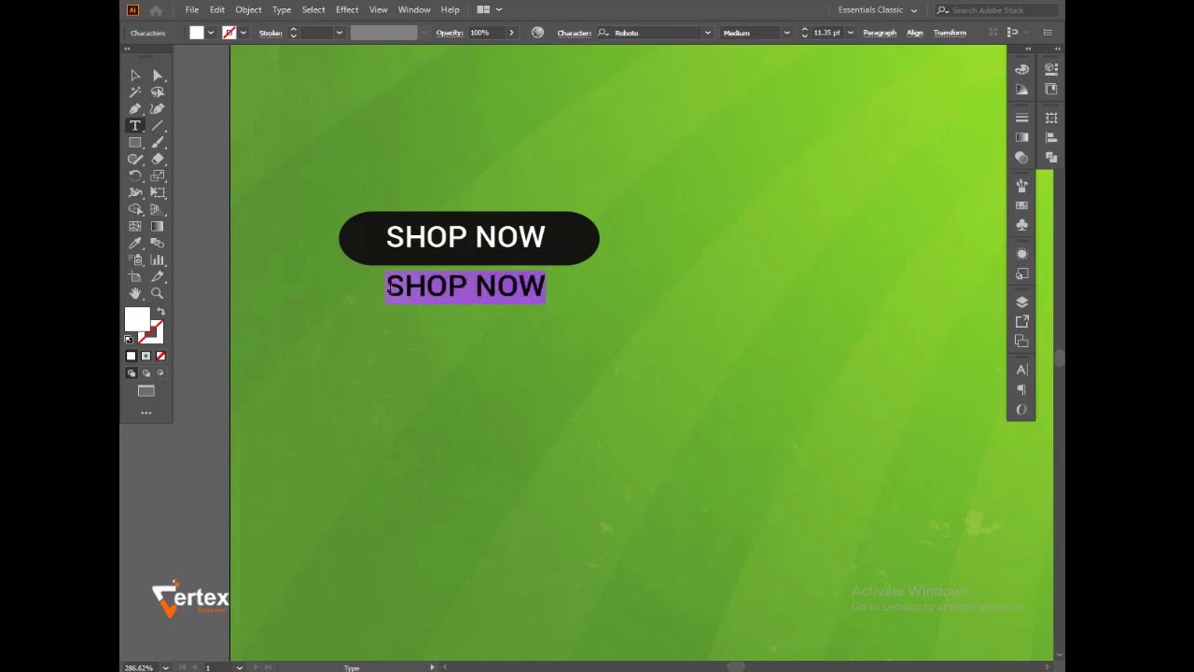
pyautogui.write('vis')
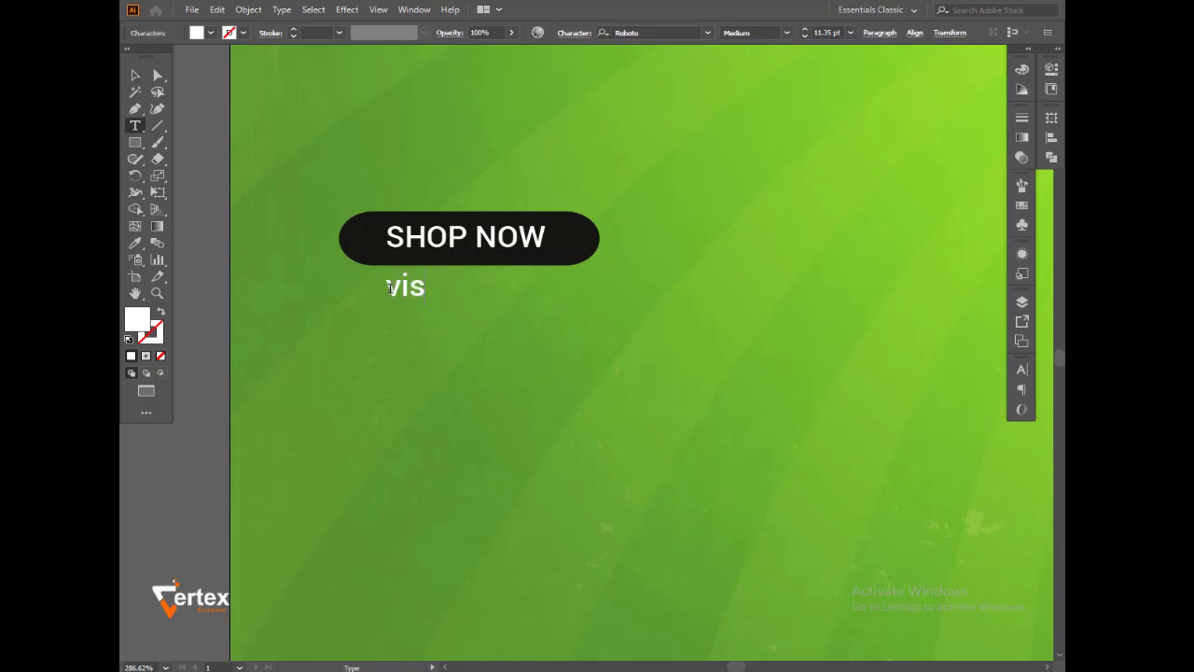
pyautogui.write('t ou')
pyautogui.write('r website for more')
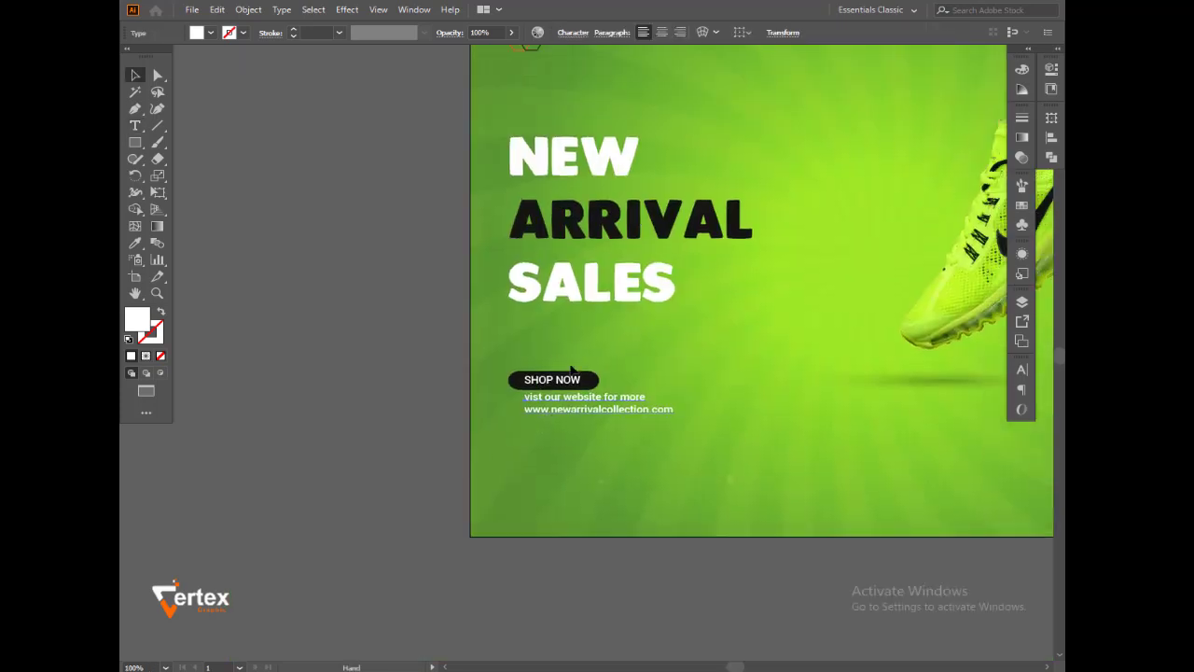
pyautogui.press('Escape')
pyautogui.click(528, 341)
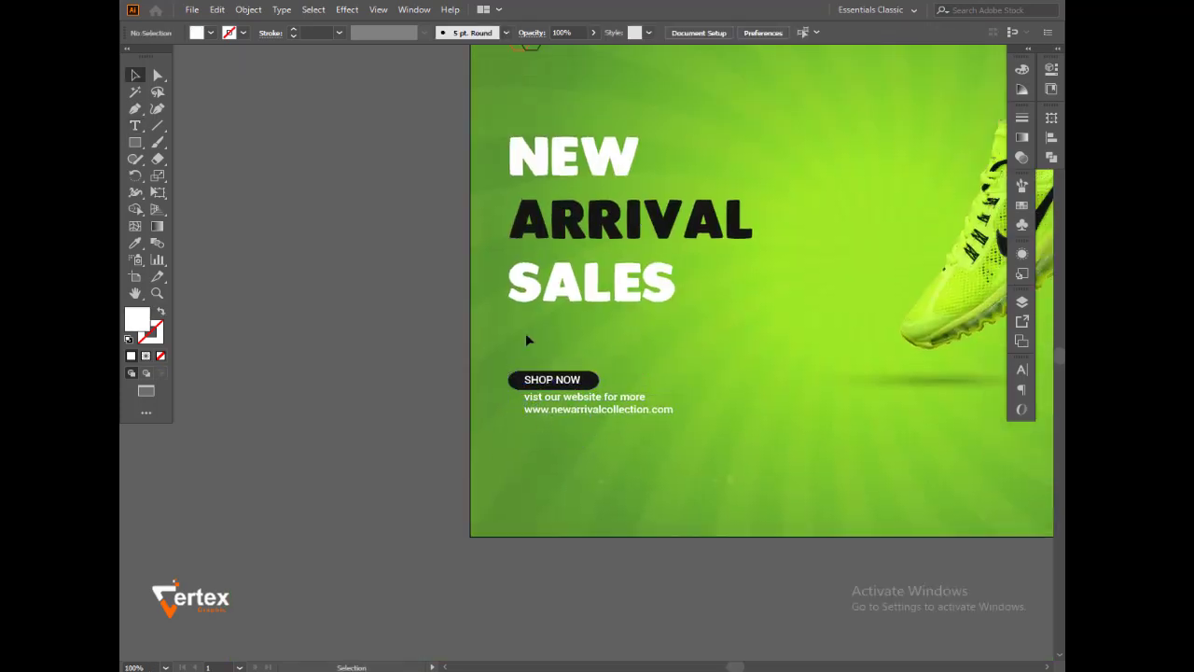
# - Left-align the two-line website text with the "SHOP NOW" button above it
pyautogui.moveTo(550, 372); pyautogui.dragTo(644, 403)
pyautogui.click(573, 446)
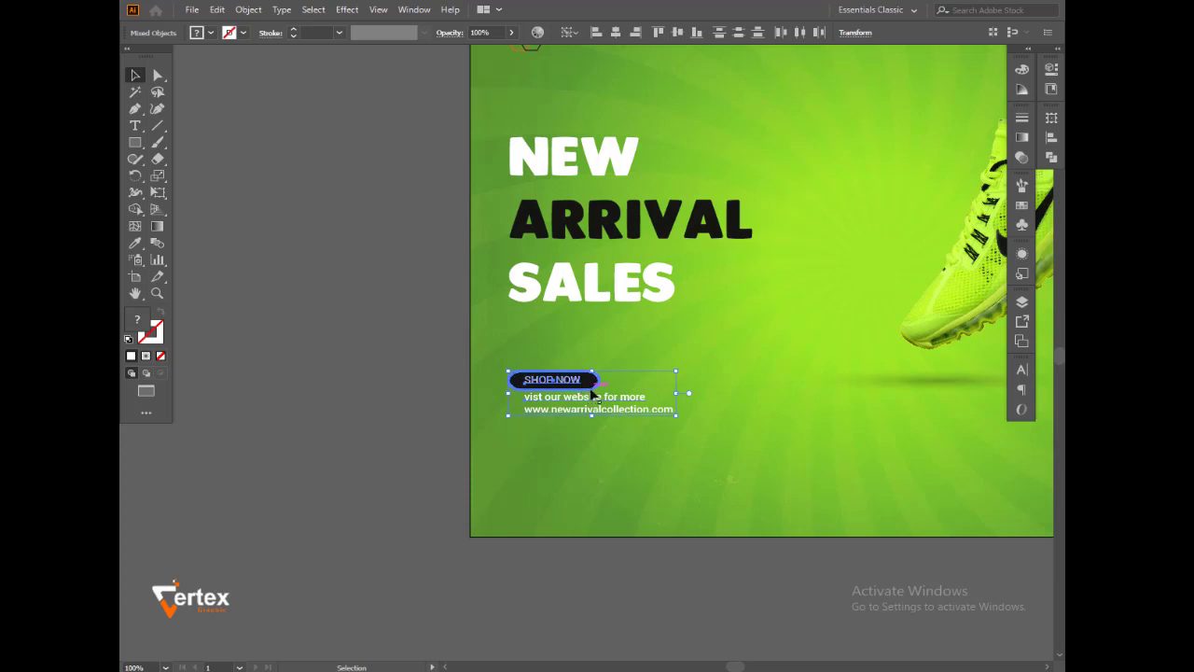
pyautogui.click(1051, 137)
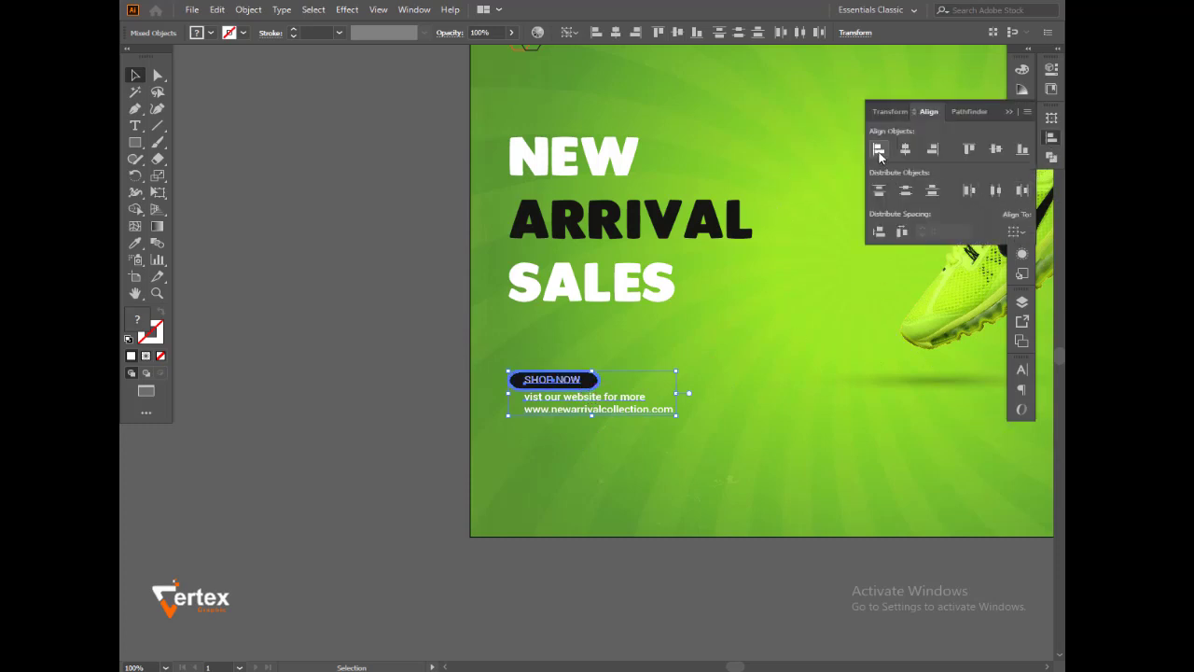
pyautogui.click(879, 152)
pyautogui.click(1010, 113)
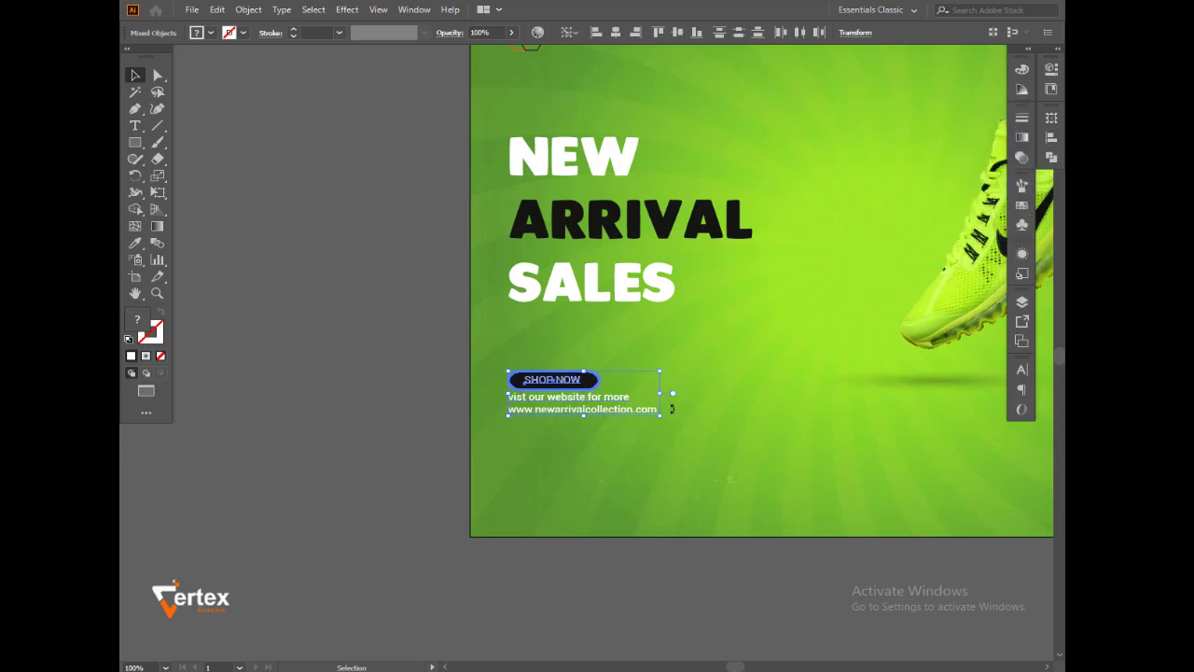
pyautogui.click(685, 447)
# - Draw a white circle with the Ellipse tool on the artboard, below the shoe's heel and beside its shadow
pyautogui.hotkey('ctrl', '-')
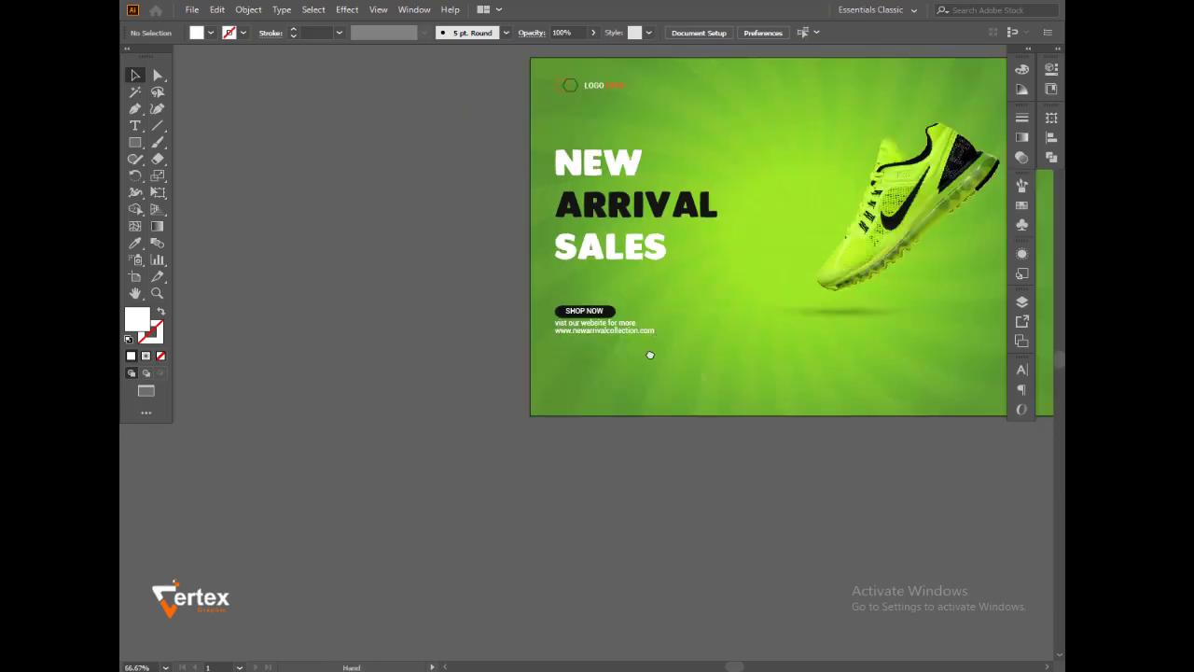
pyautogui.moveTo(648, 349); pyautogui.dragTo(586, 365)
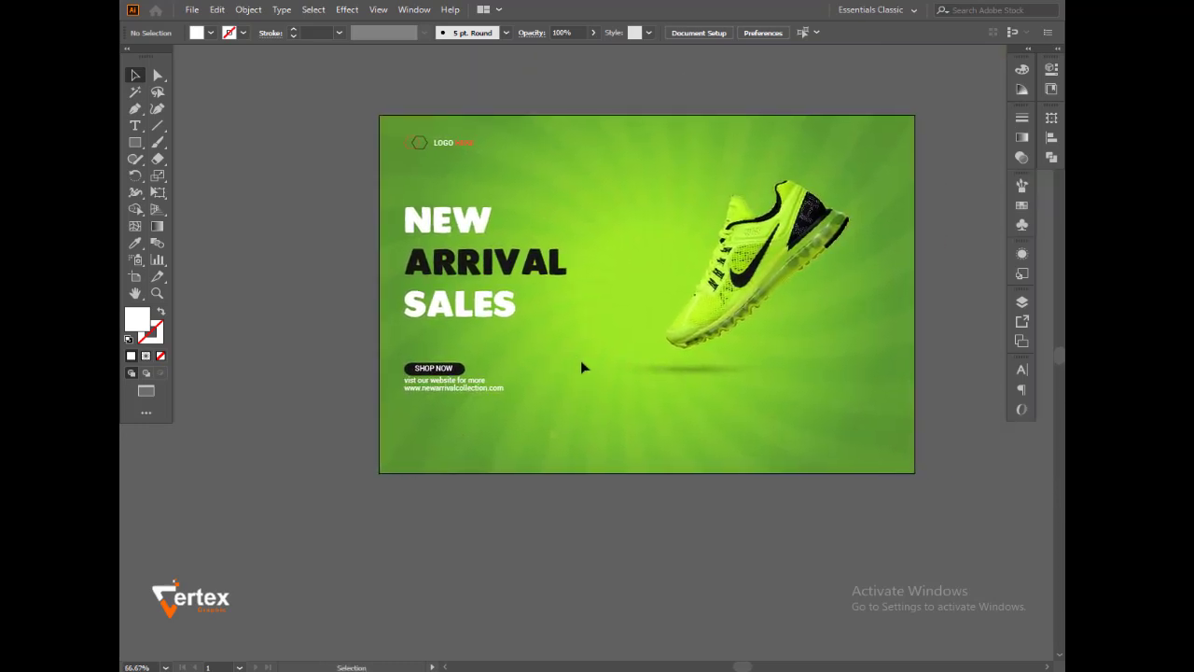
pyautogui.moveTo(678, 383); pyautogui.dragTo(589, 387)
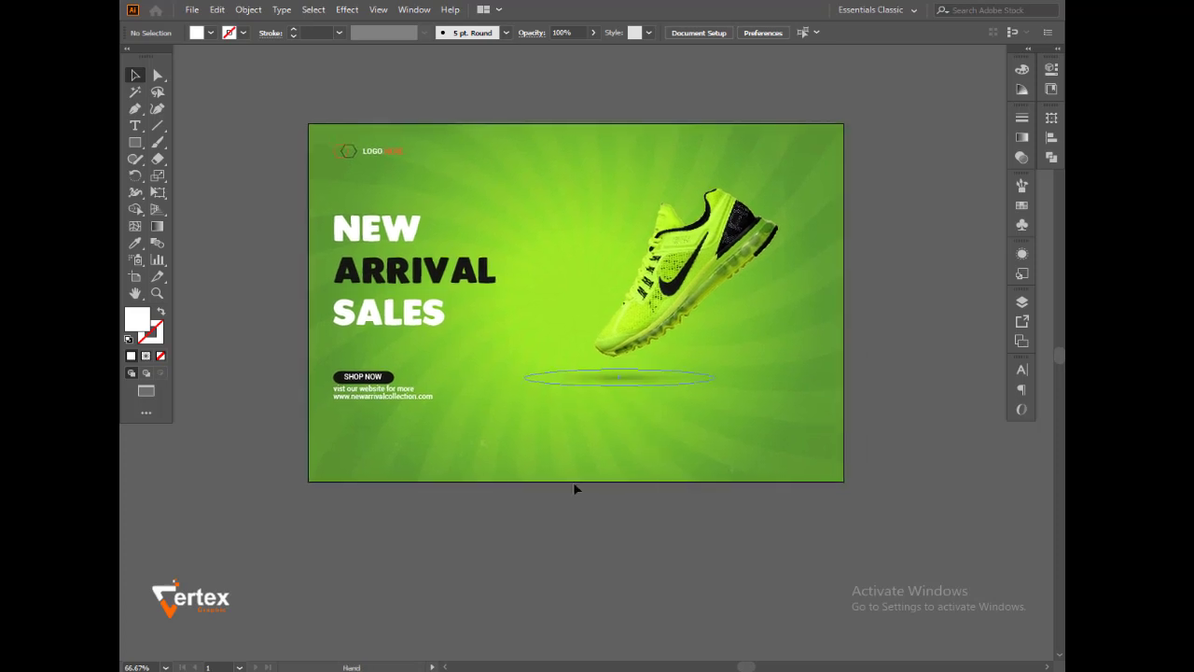
pyautogui.click(135, 142)
pyautogui.click(198, 176)
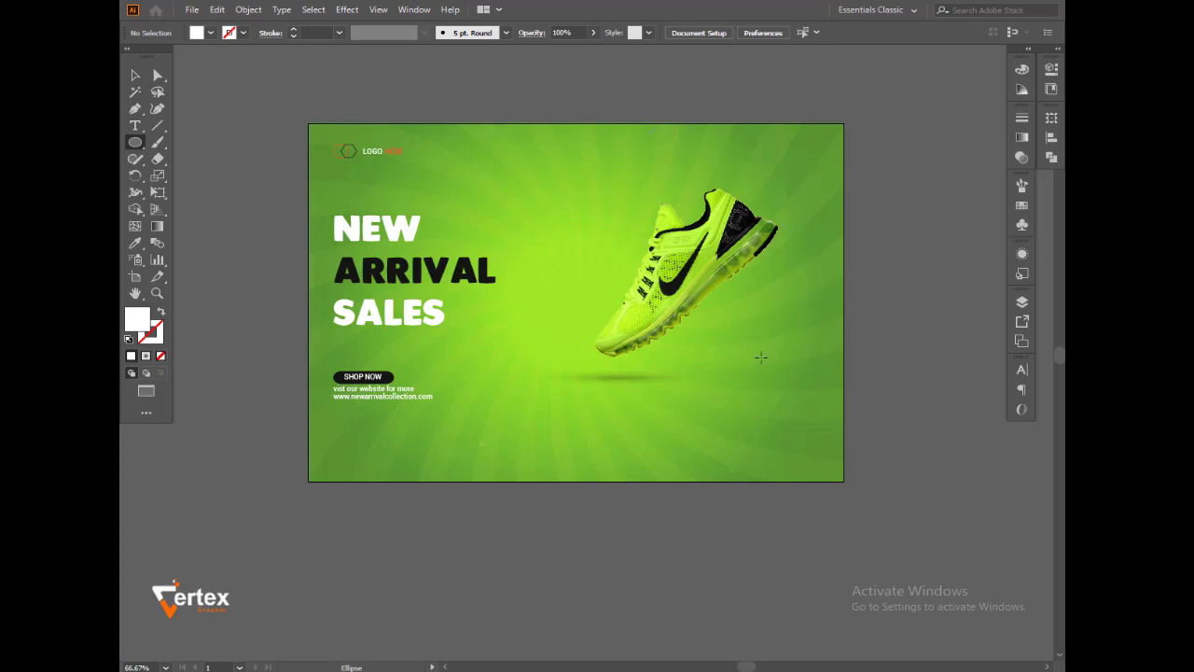
pyautogui.moveTo(760, 355); pyautogui.dragTo(792, 385)
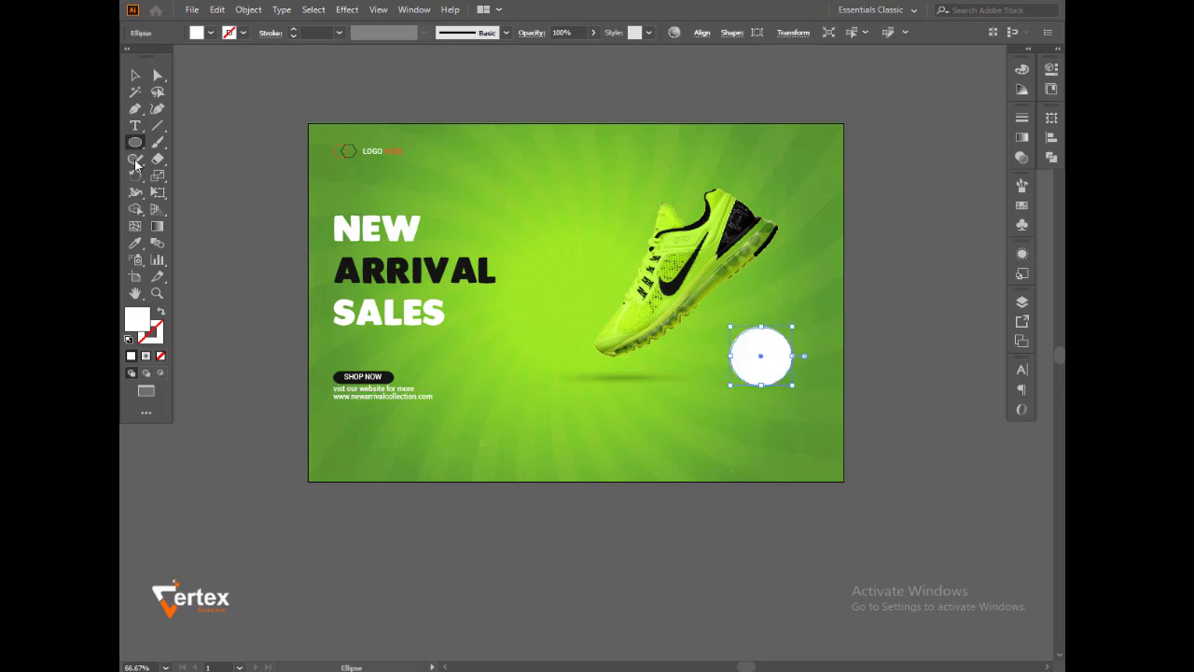
pyautogui.click(135, 78)
pyautogui.click(322, 226)
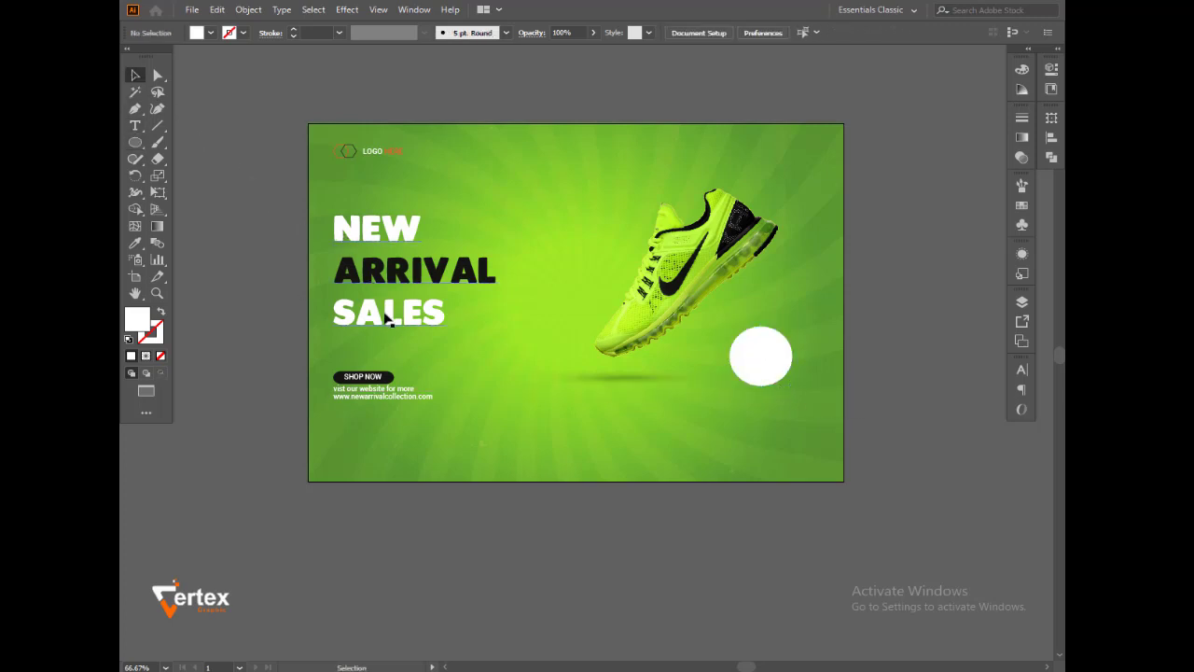
# - Add a black text object below the white circle reading "30%" with "OFF" in capitals on the second line
pyautogui.click(135, 125)
pyautogui.click(692, 455)
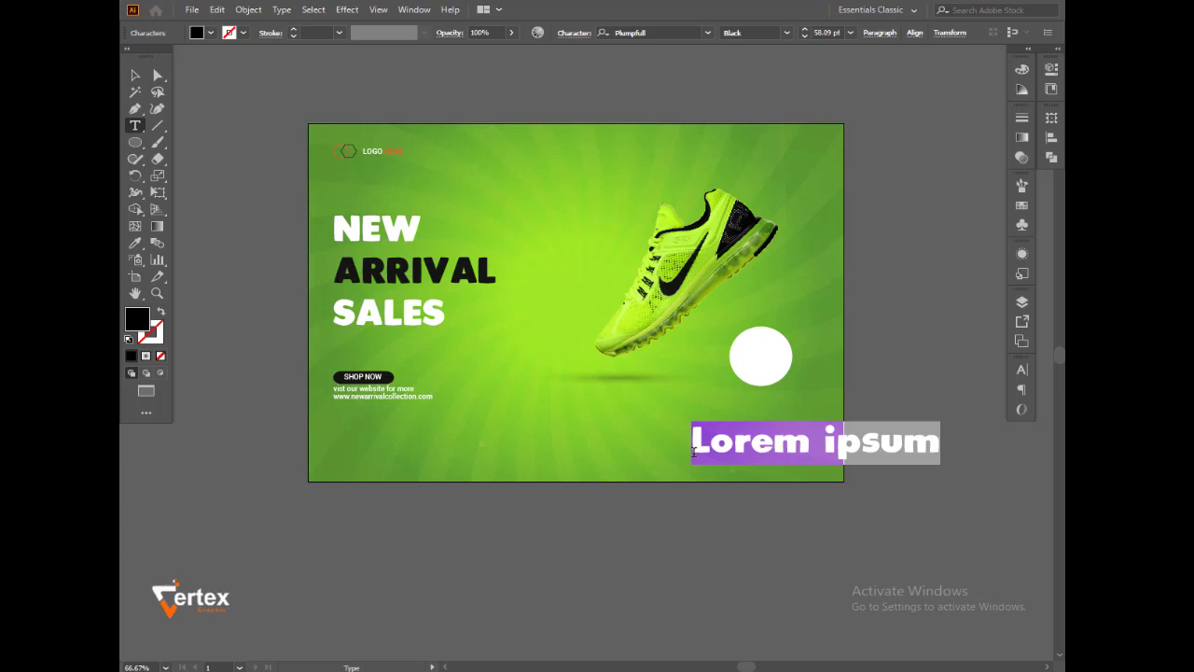
pyautogui.press('BackSpace')
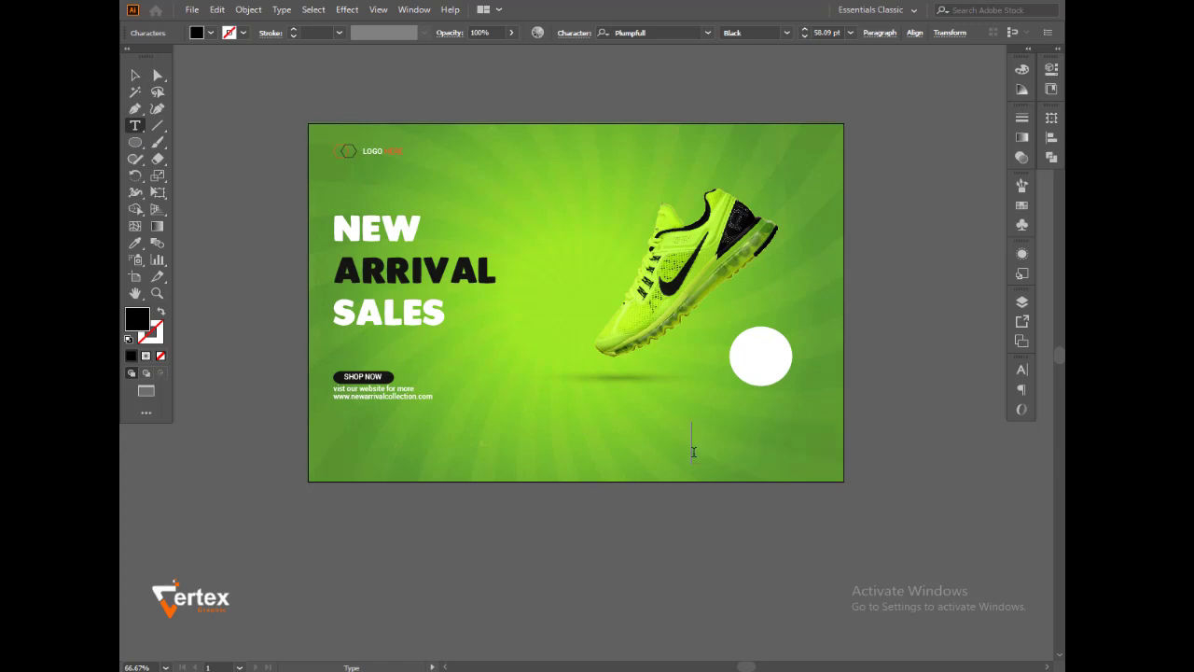
pyautogui.write('30')
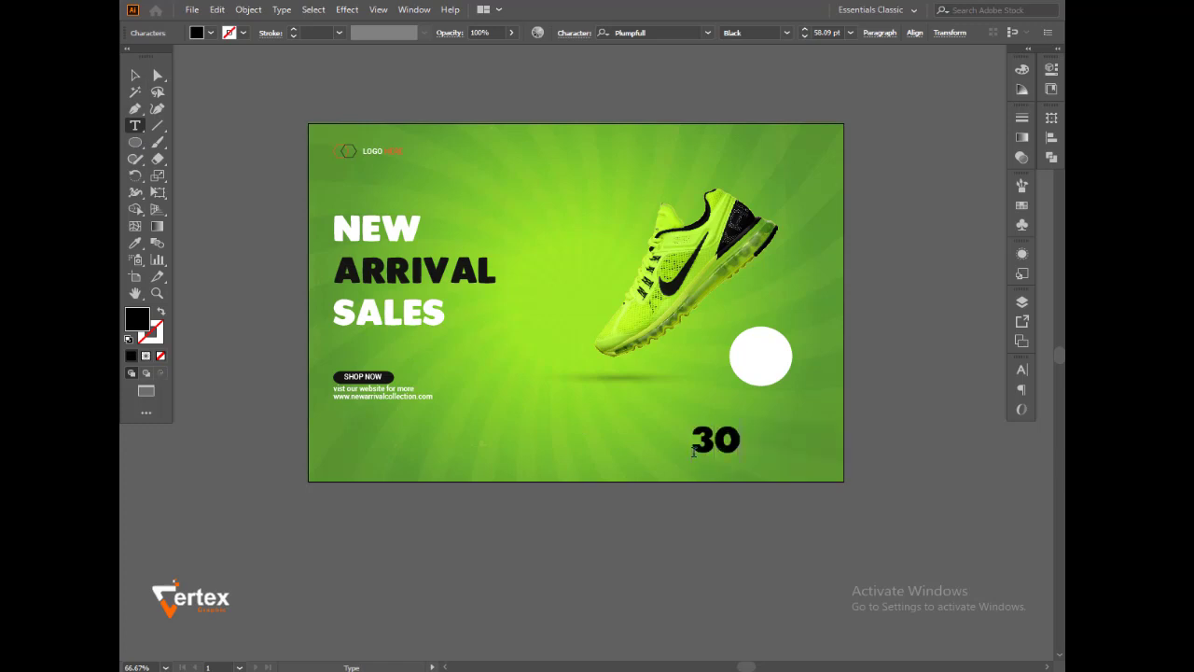
pyautogui.write('% off')
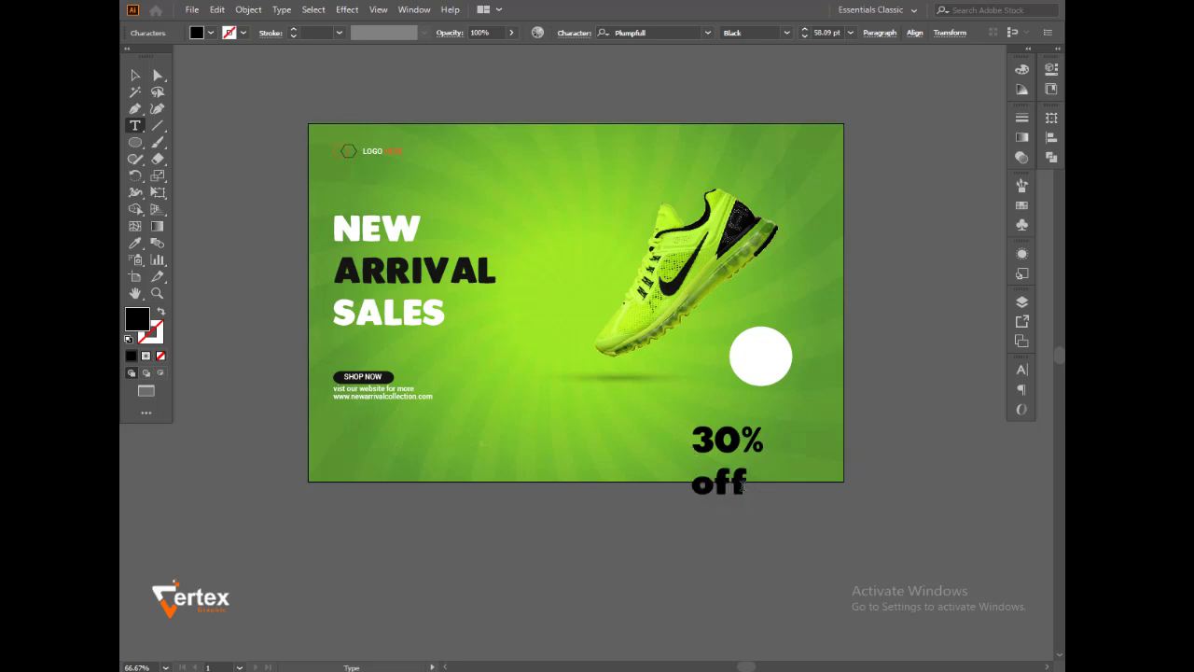
pyautogui.press('BackSpace')
pyautogui.press('BackSpace')
pyautogui.press('BackSpace')
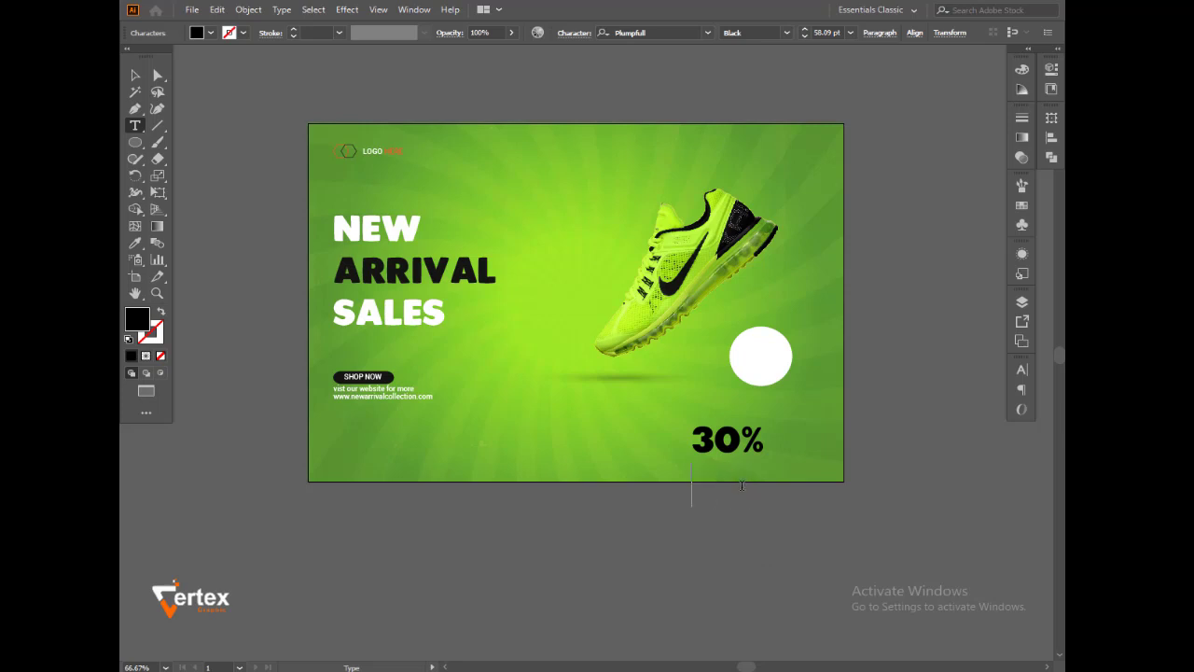
pyautogui.write('OFF')
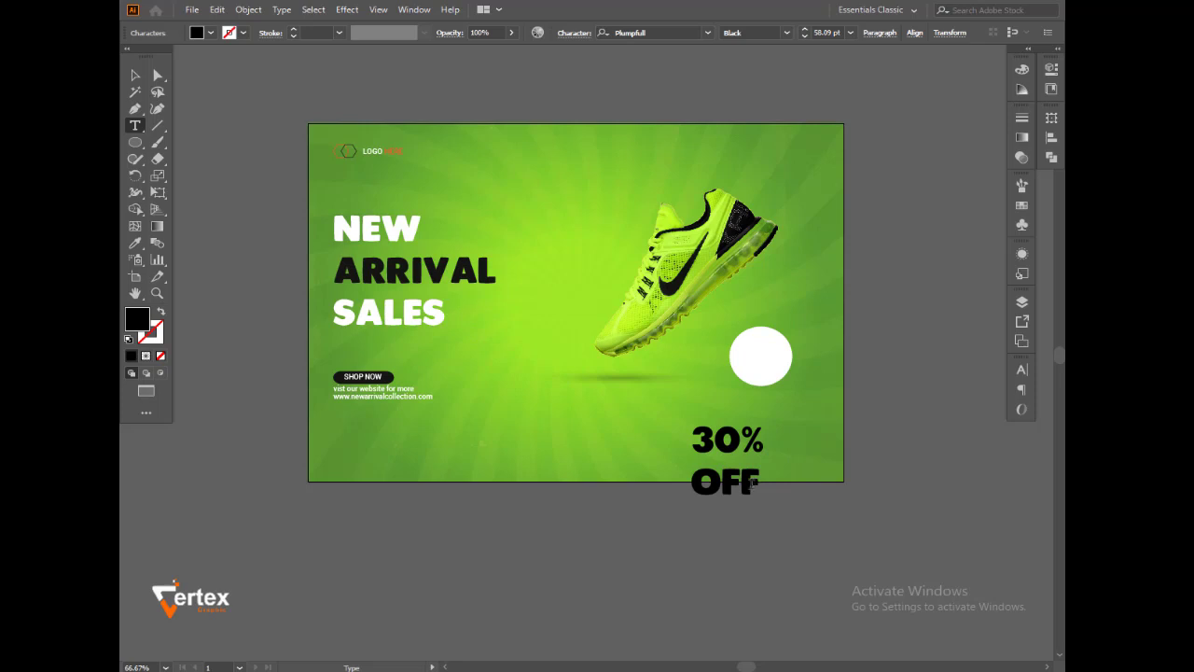
# - Set the word "OFF" to Roboto Thin and scale the "30% OFF" text down to fit inside the white circle
pyautogui.moveTo(752, 483); pyautogui.dragTo(701, 479)
pyautogui.click(1022, 370)
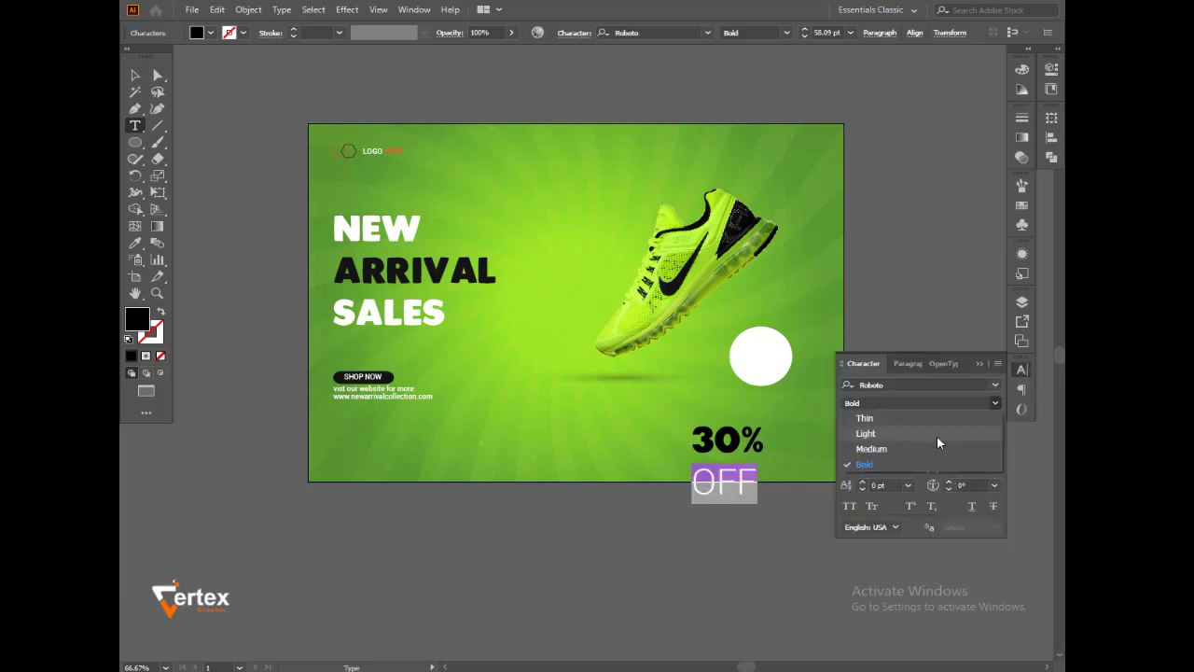
pyautogui.click(931, 418)
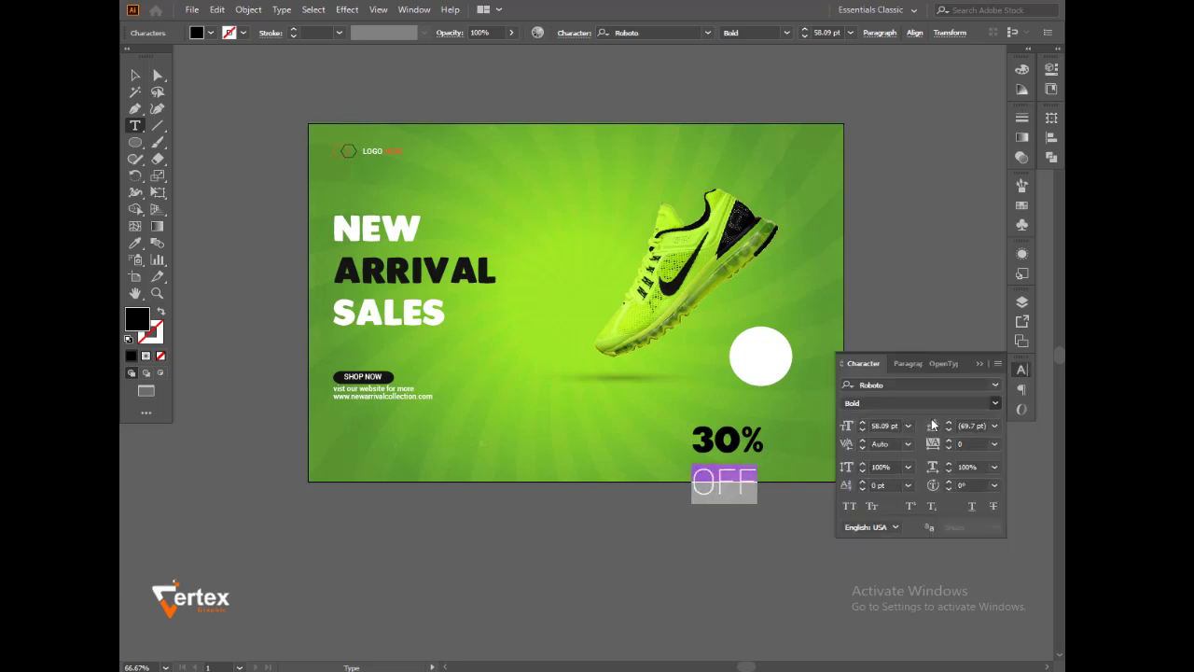
pyautogui.click(979, 363)
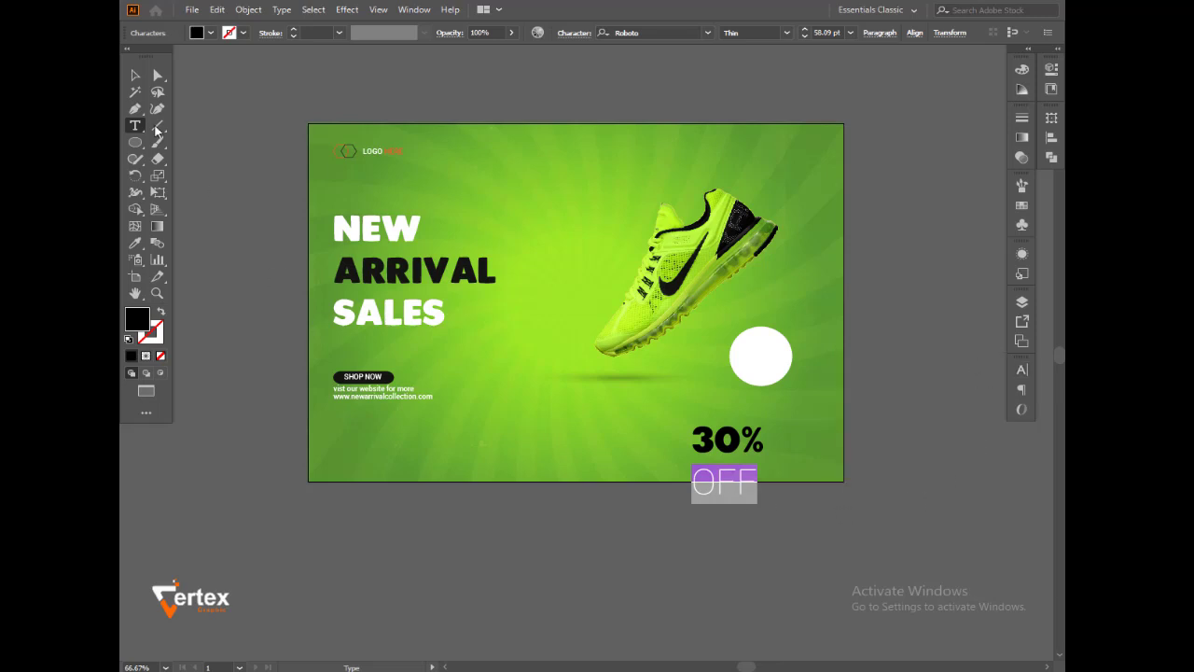
pyautogui.click(132, 79)
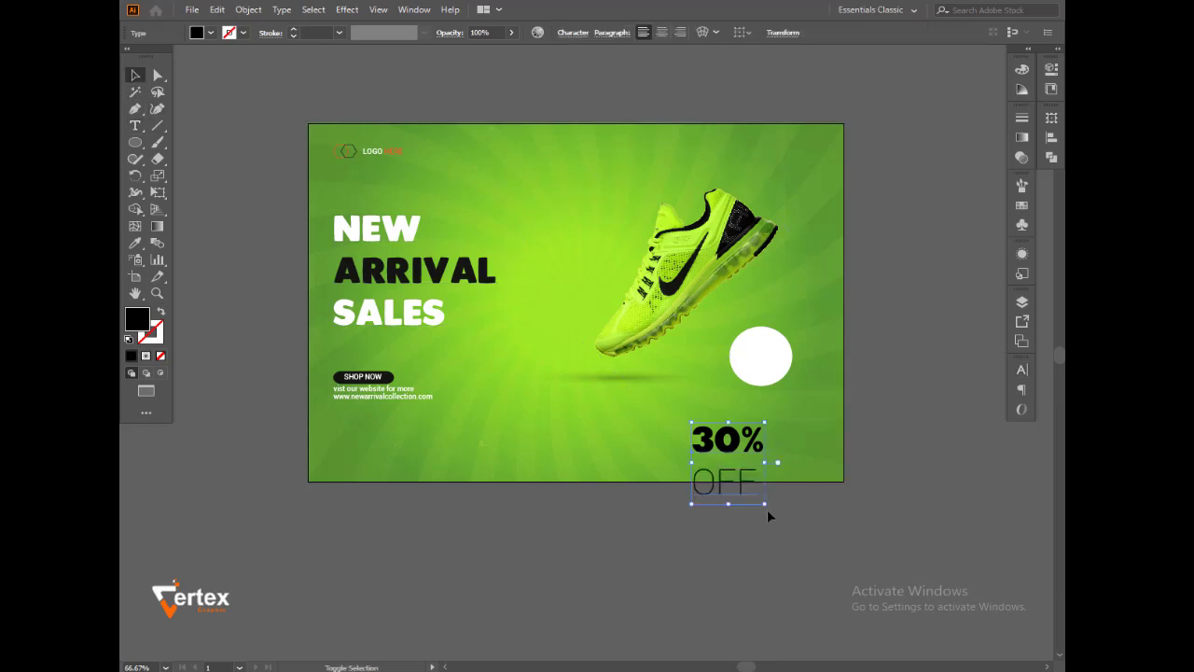
pyautogui.moveTo(763, 503); pyautogui.dragTo(764, 364)
pyautogui.click(902, 379)
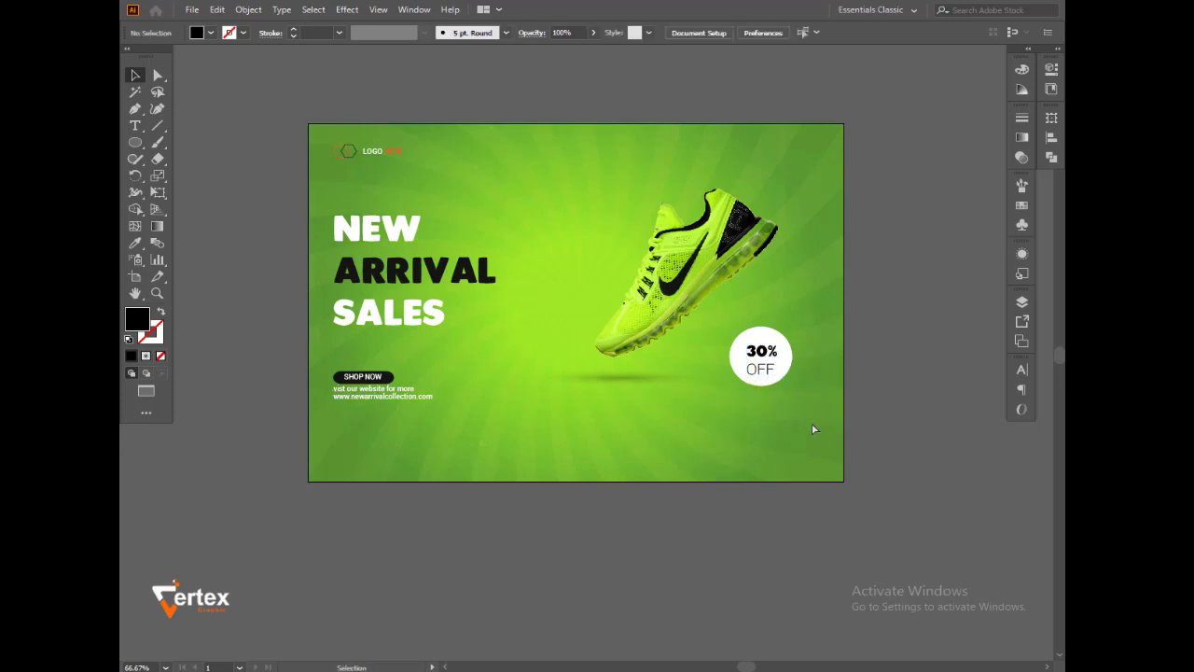
# - Align the "30% OFF" text and the white circle to each other's horizontal and vertical centers
pyautogui.moveTo(698, 304); pyautogui.dragTo(861, 426)
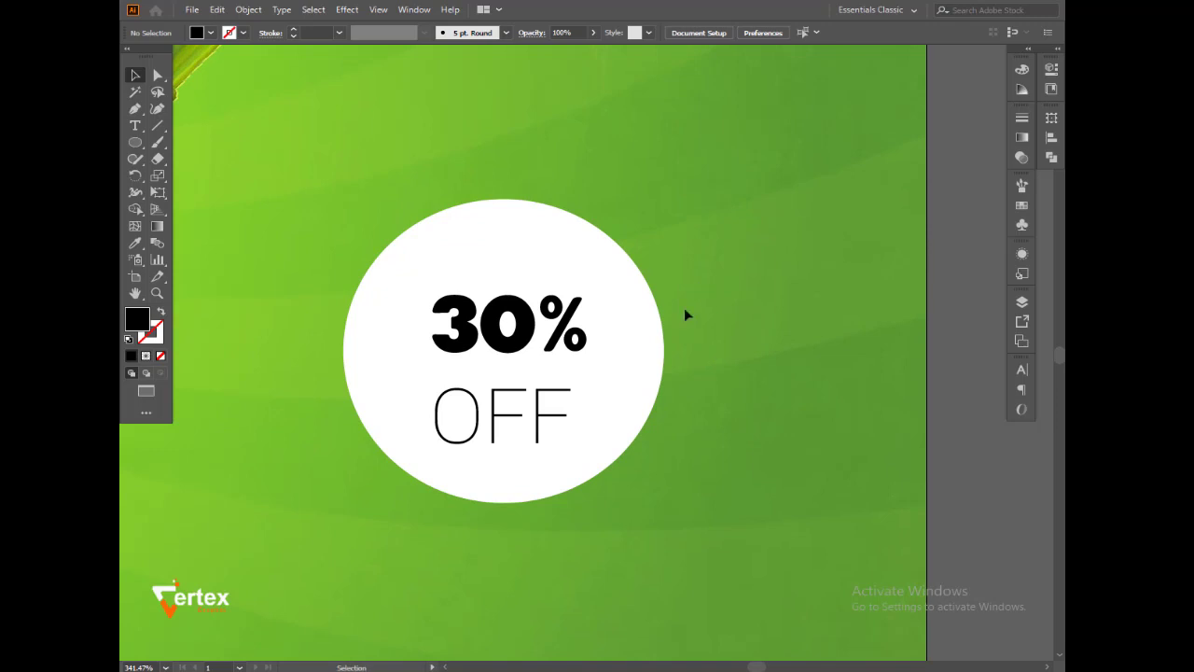
pyautogui.moveTo(649, 280); pyautogui.dragTo(469, 469)
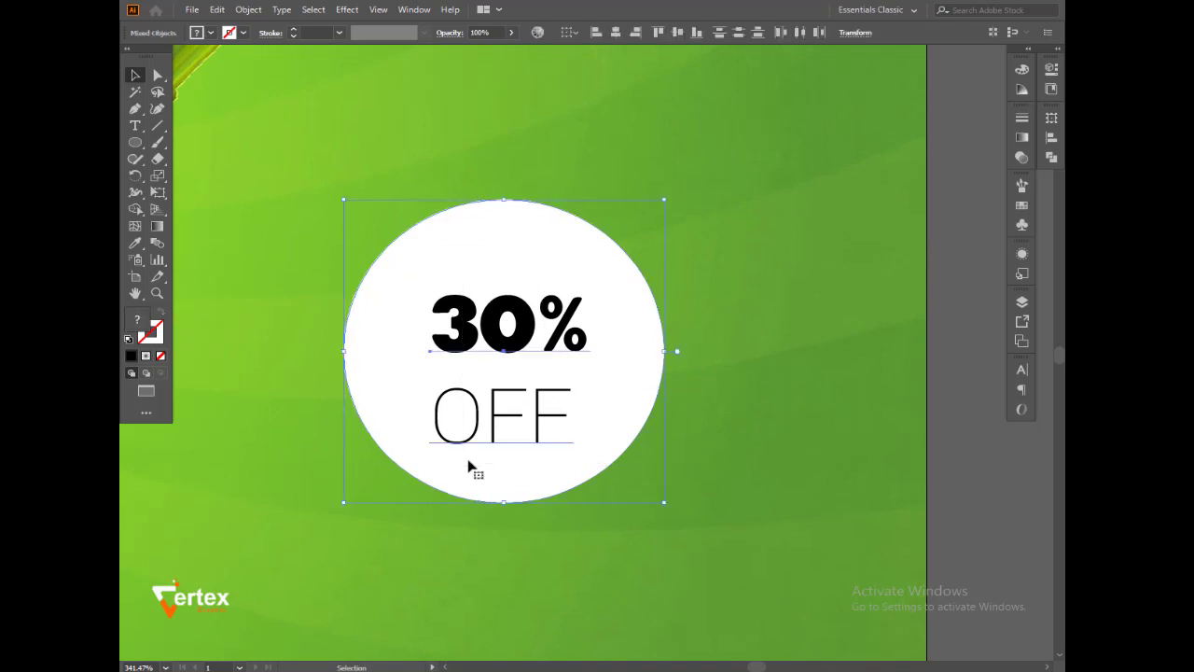
pyautogui.click(1051, 138)
pyautogui.click(905, 150)
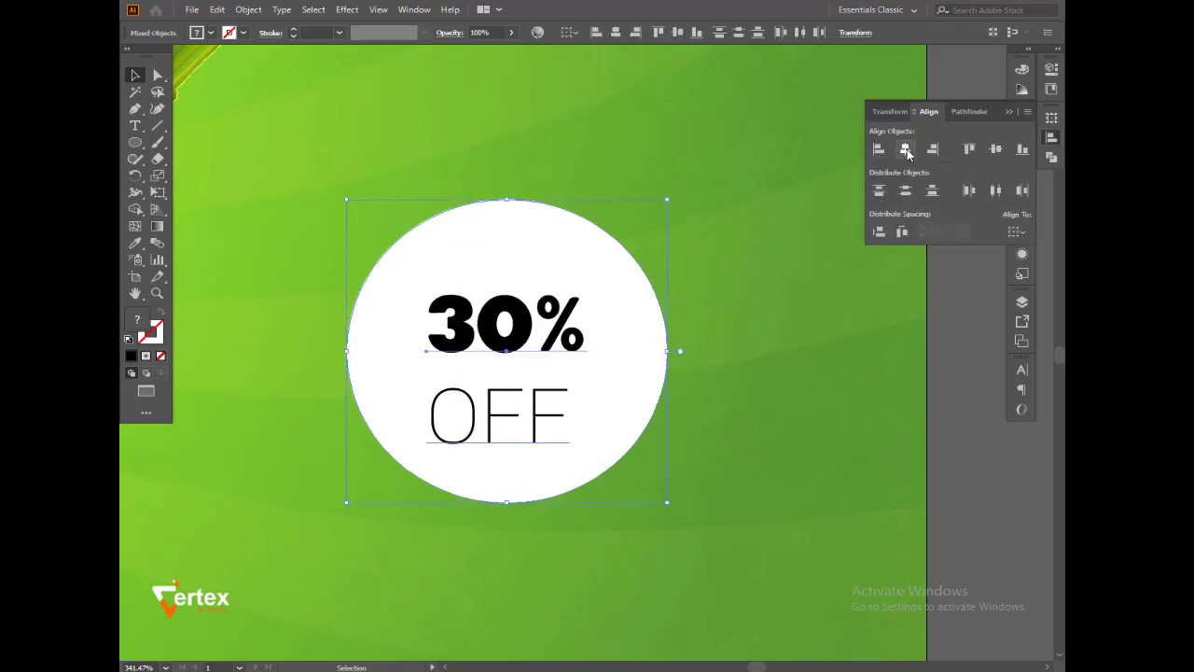
pyautogui.click(997, 149)
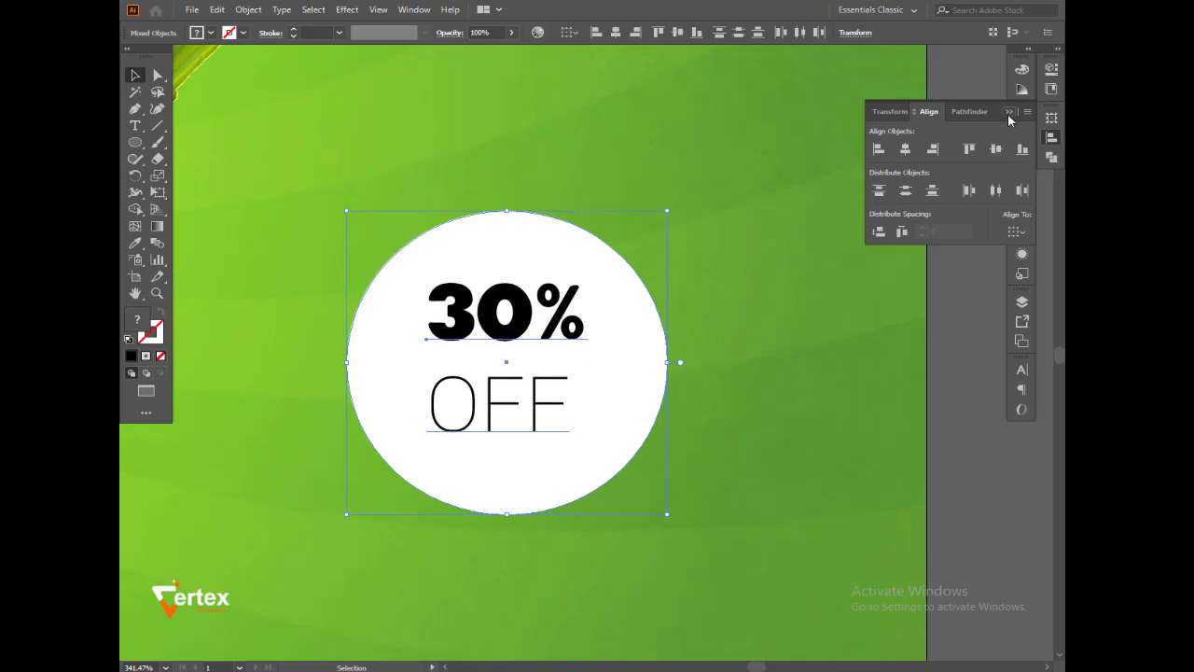
pyautogui.click(1009, 111)
pyautogui.click(938, 338)
pyautogui.press('z')
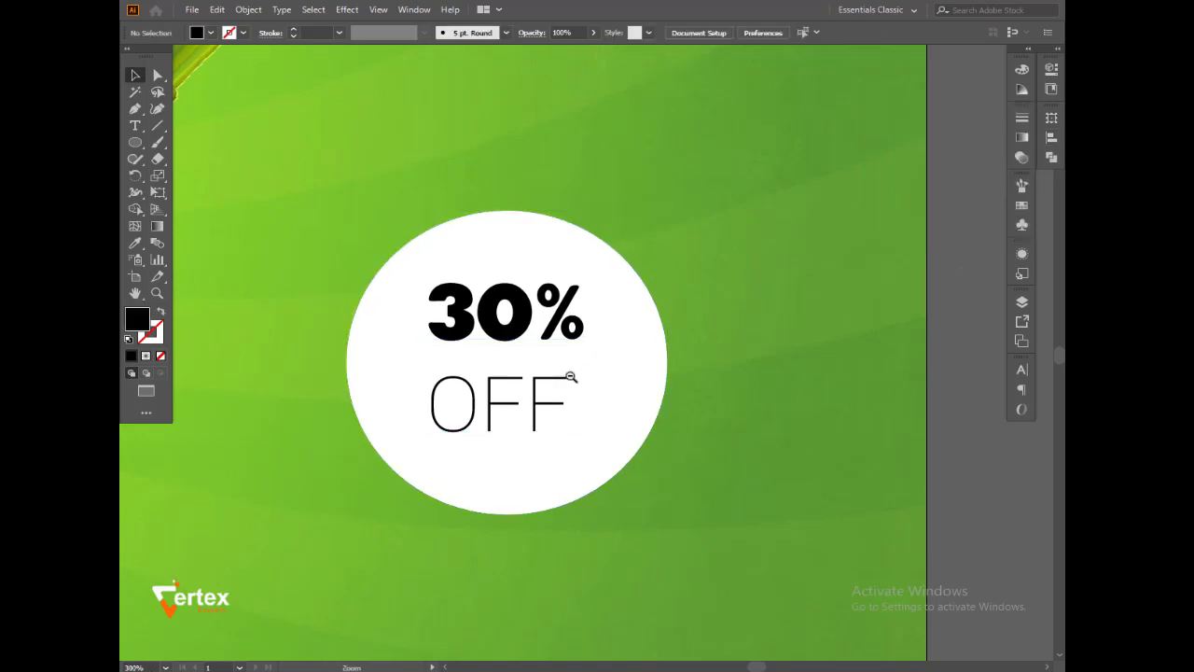
pyautogui.keyDown('alt'); pyautogui.click(570, 376); pyautogui.keyUp('alt')
pyautogui.keyDown('alt'); pyautogui.click(569, 376); pyautogui.keyUp('alt')
pyautogui.keyDown('alt'); pyautogui.click(570, 376); pyautogui.keyUp('alt')
pyautogui.keyDown('alt'); pyautogui.click(574, 375); pyautogui.keyUp('alt')
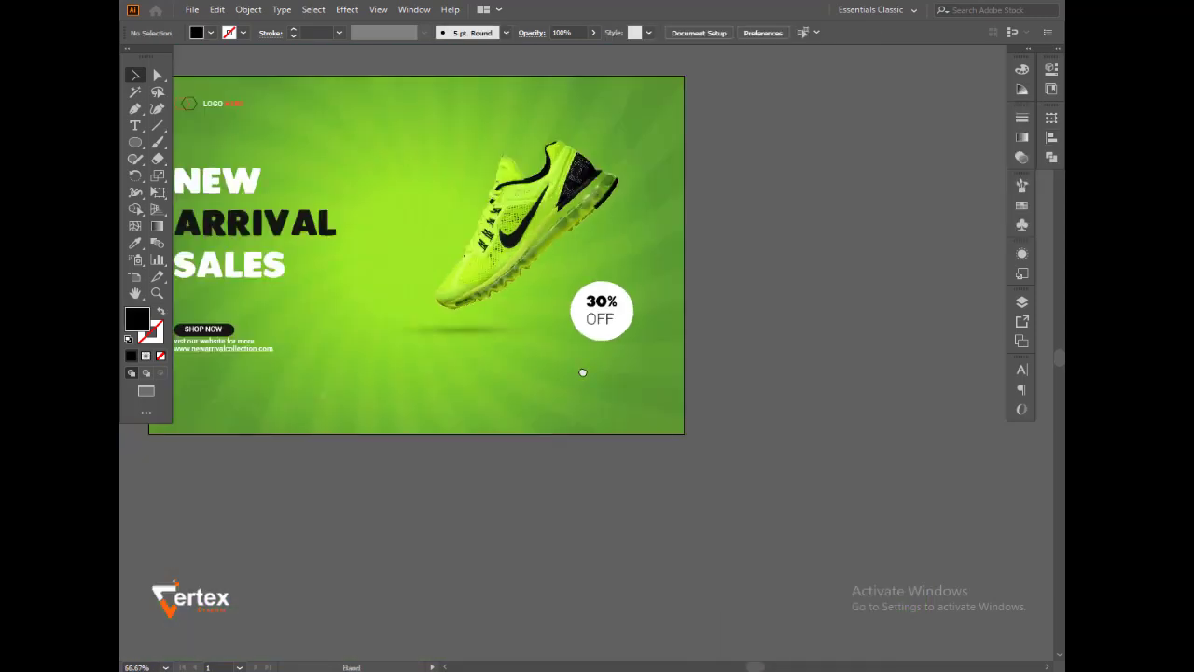
# - Slightly increase the font size of only the "30%" line in the white circle
pyautogui.moveTo(584, 372); pyautogui.dragTo(622, 391)
pyautogui.click(654, 330)
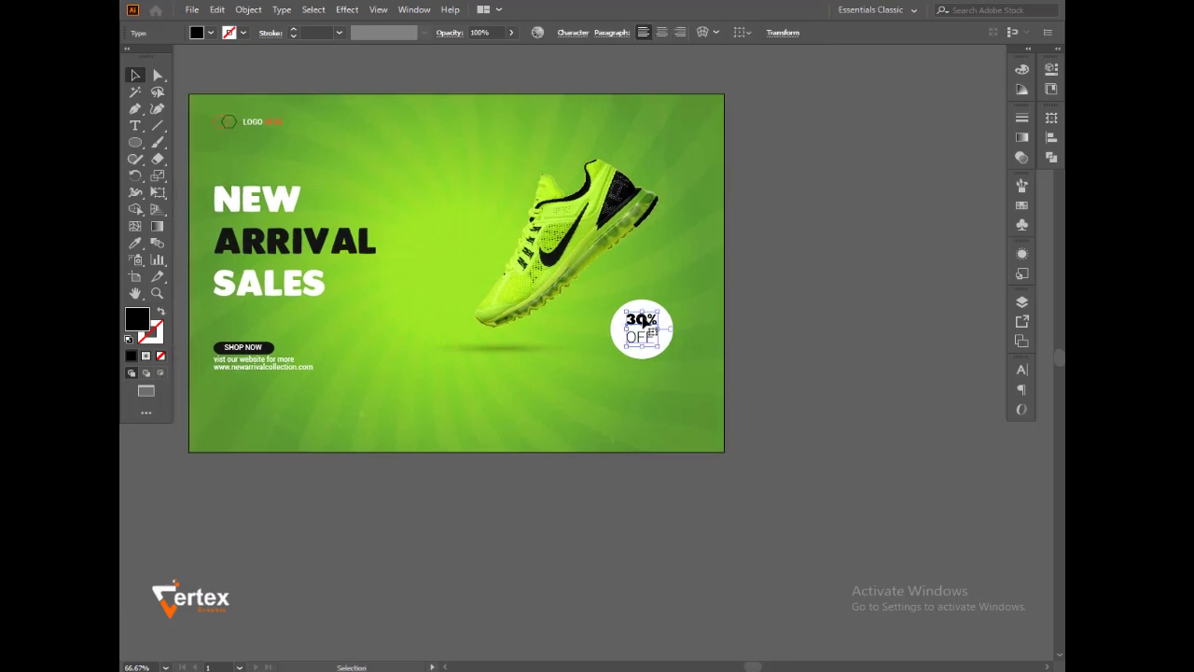
pyautogui.doubleClick(644, 322)
pyautogui.moveTo(656, 319); pyautogui.dragTo(623, 320)
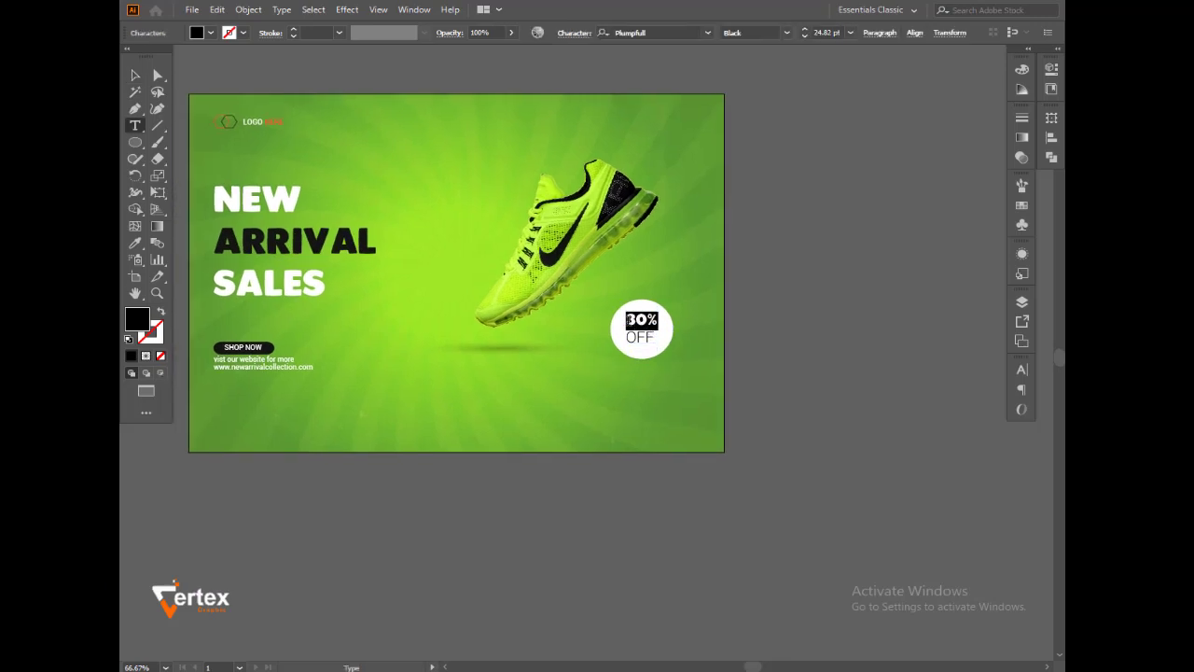
pyautogui.click(1022, 371)
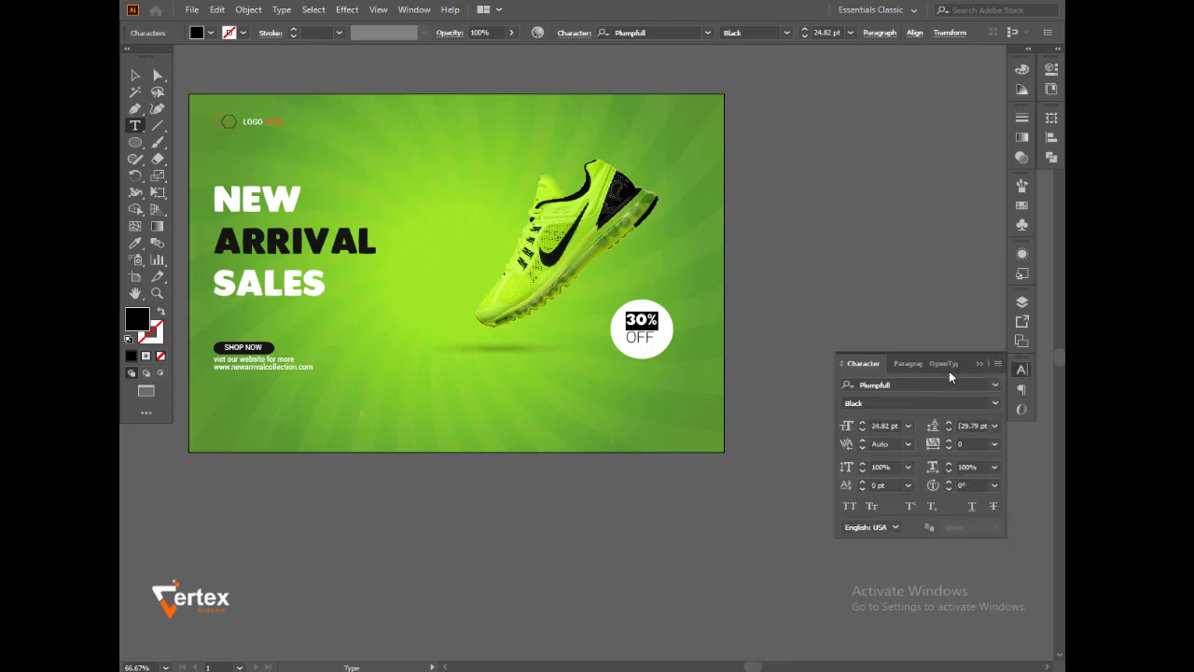
pyautogui.click(862, 422)
pyautogui.click(862, 422)
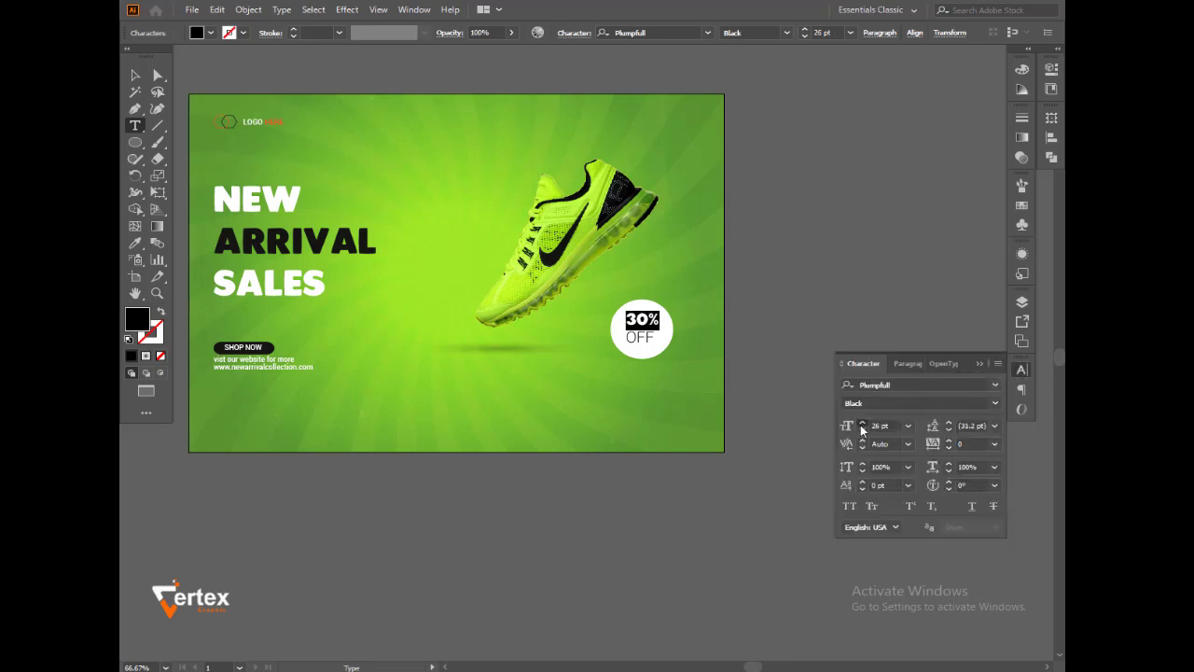
pyautogui.click(862, 422)
# - Position the black phone icon below the website text and left-align it with the "SHOP NOW" button and website text
pyautogui.moveTo(576, 350); pyautogui.dragTo(386, 294)
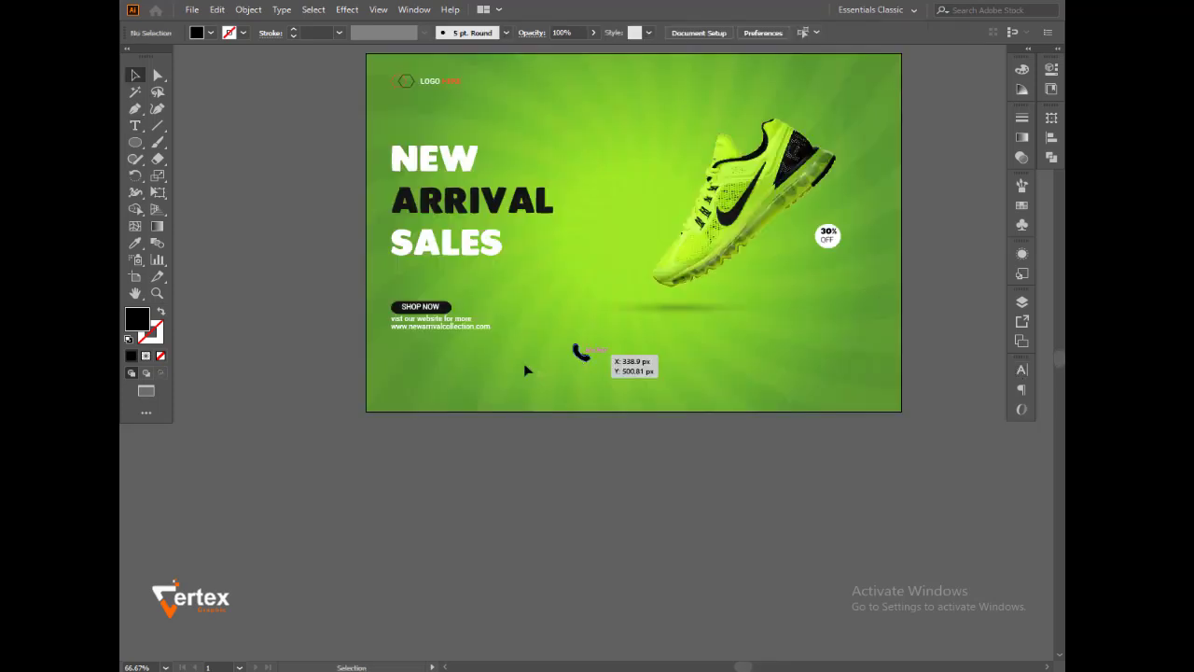
pyautogui.click(558, 383)
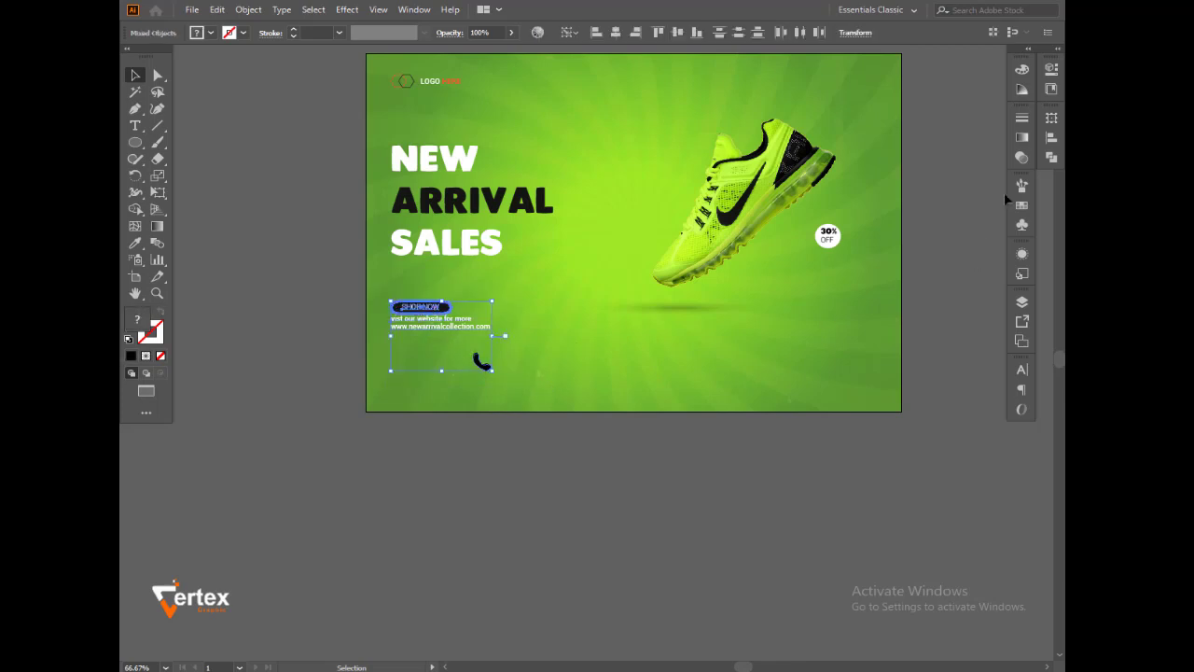
pyautogui.click(1052, 137)
pyautogui.click(878, 150)
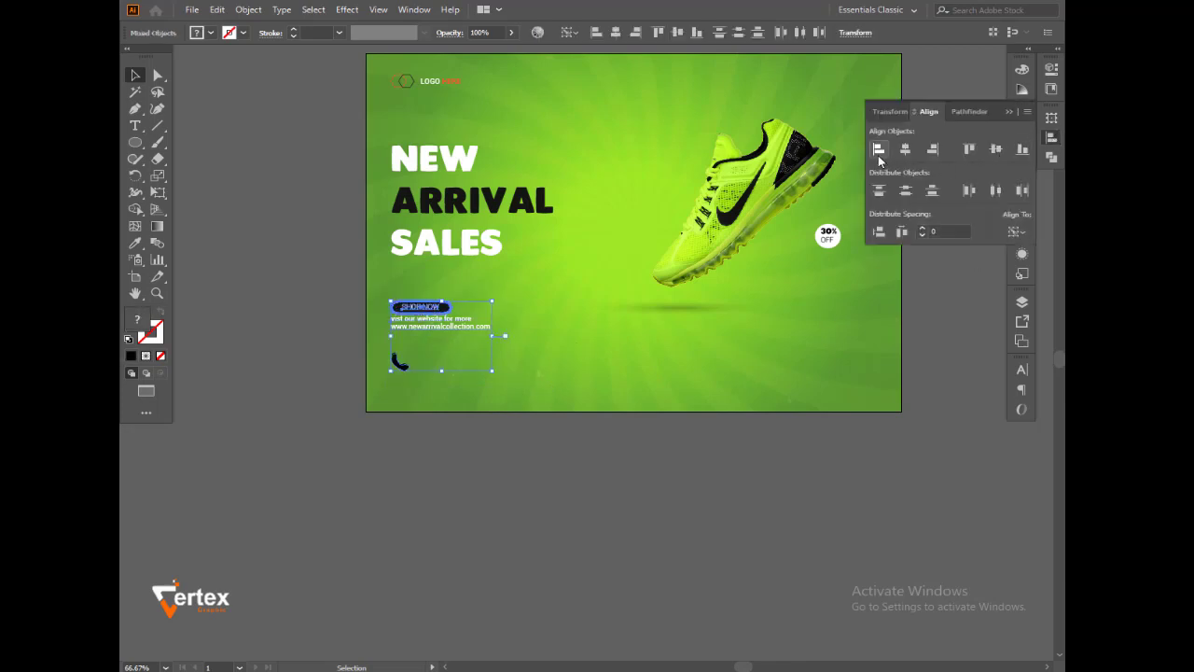
pyautogui.click(1009, 111)
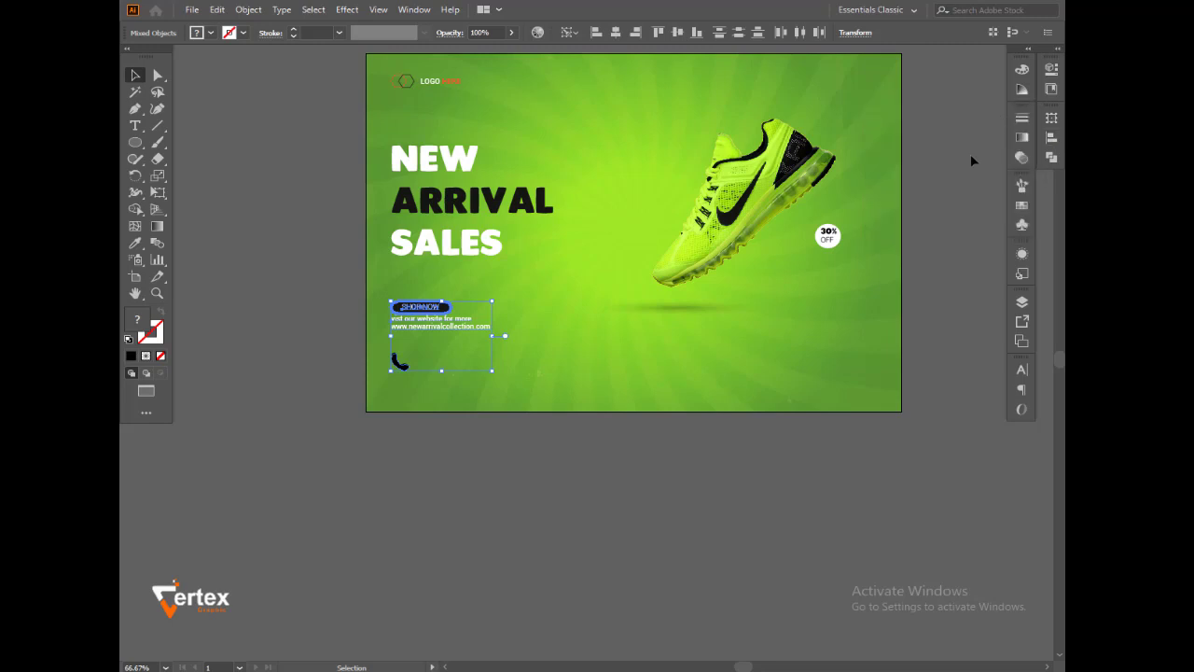
pyautogui.click(931, 201)
# - Duplicate the two-line website text and place the copy directly beside the phone icon
pyautogui.moveTo(352, 321); pyautogui.dragTo(506, 420)
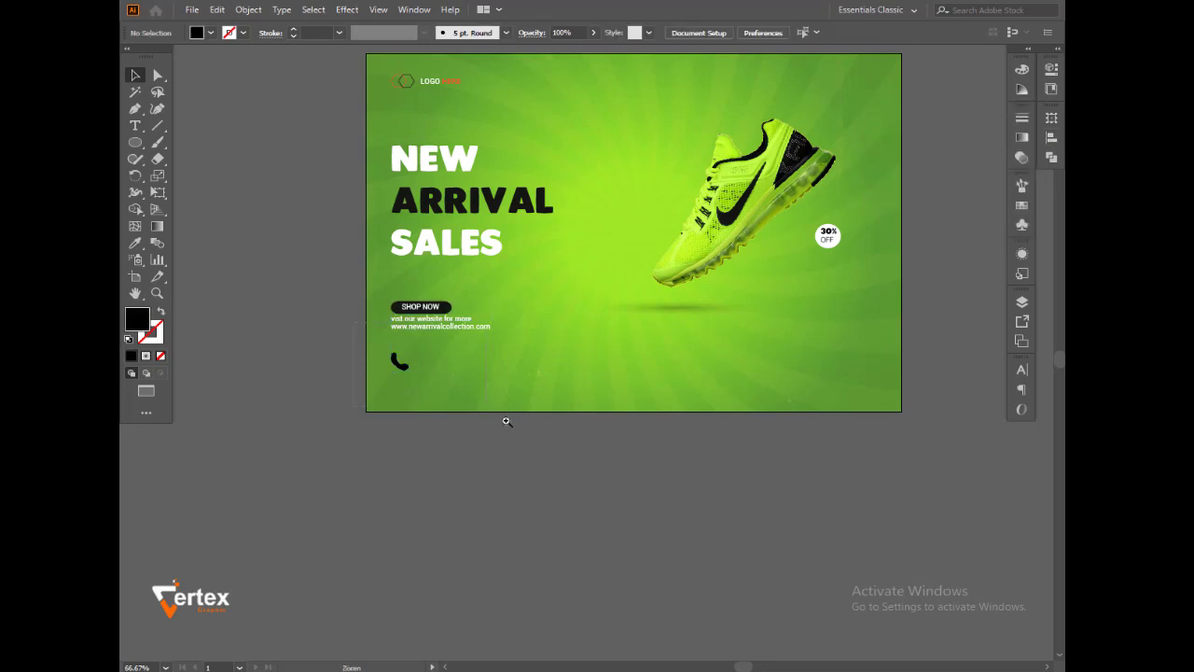
pyautogui.moveTo(458, 349); pyautogui.dragTo(437, 373)
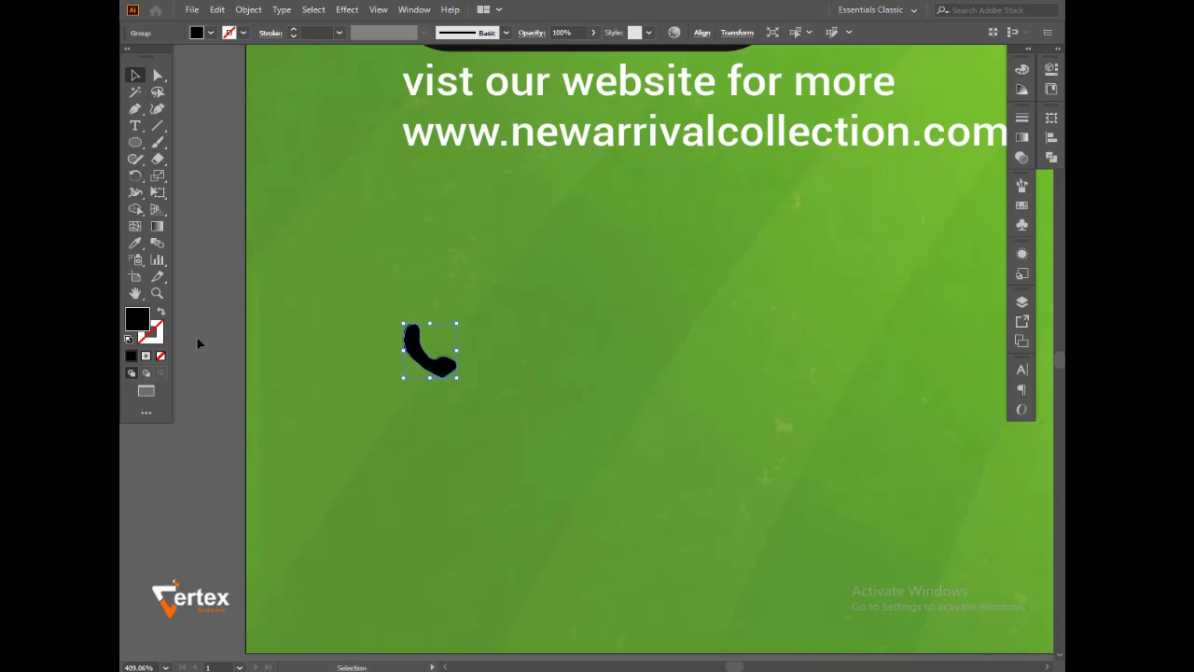
pyautogui.click(198, 340)
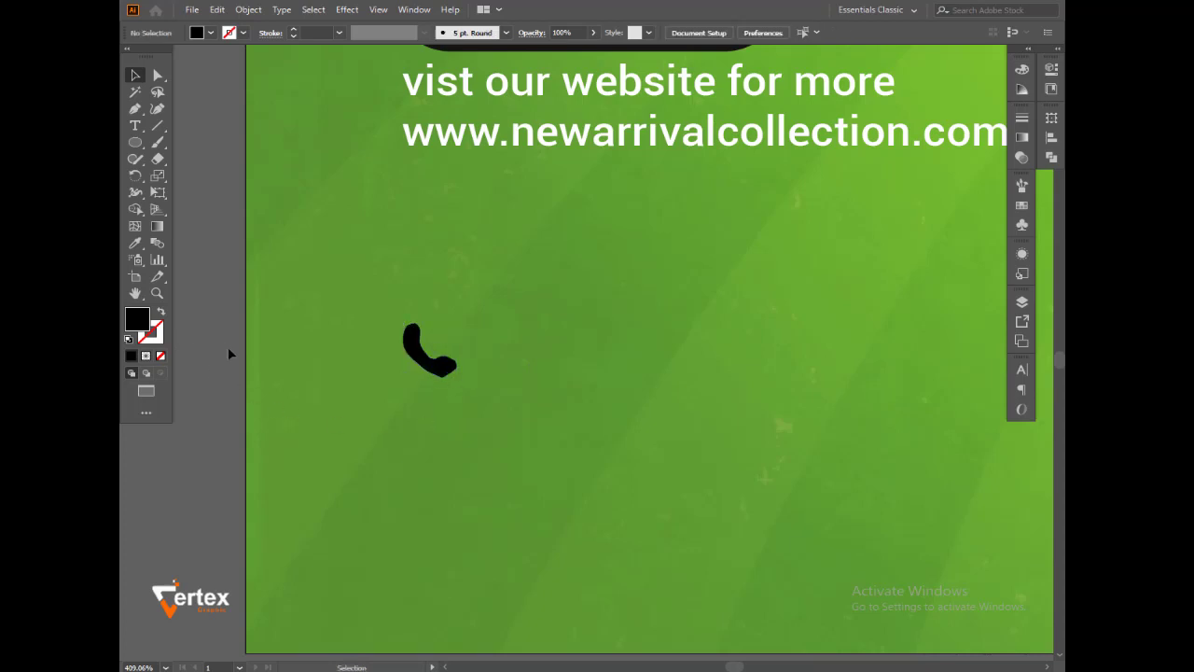
pyautogui.click(609, 145)
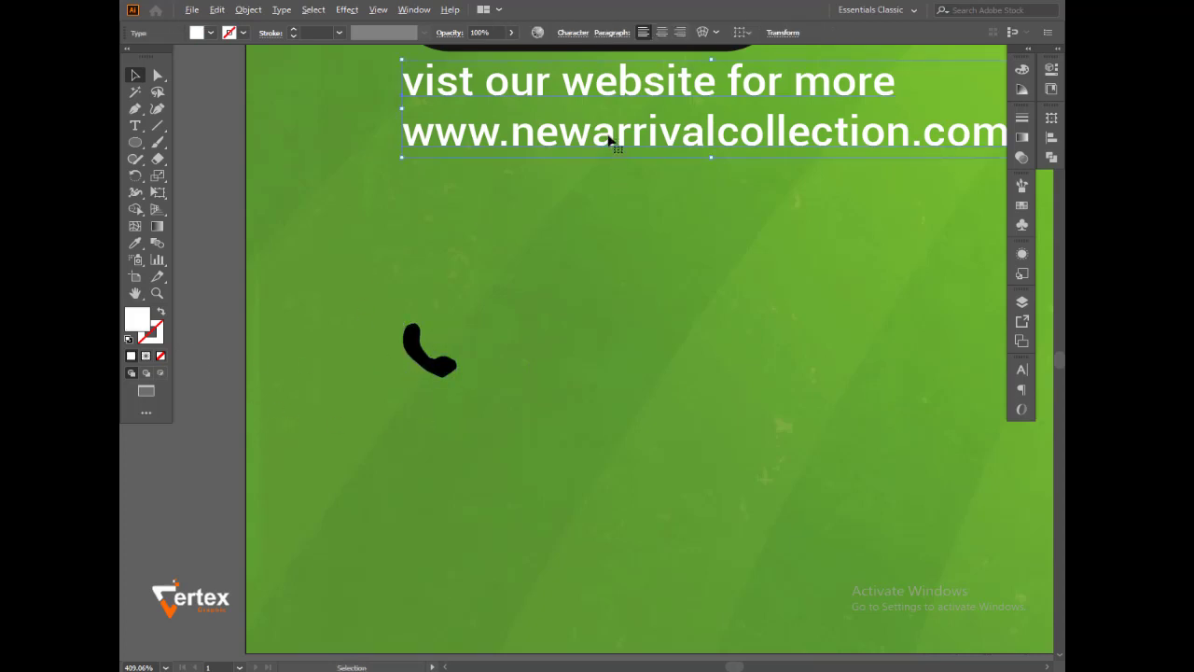
pyautogui.moveTo(609, 140); pyautogui.dragTo(696, 394)
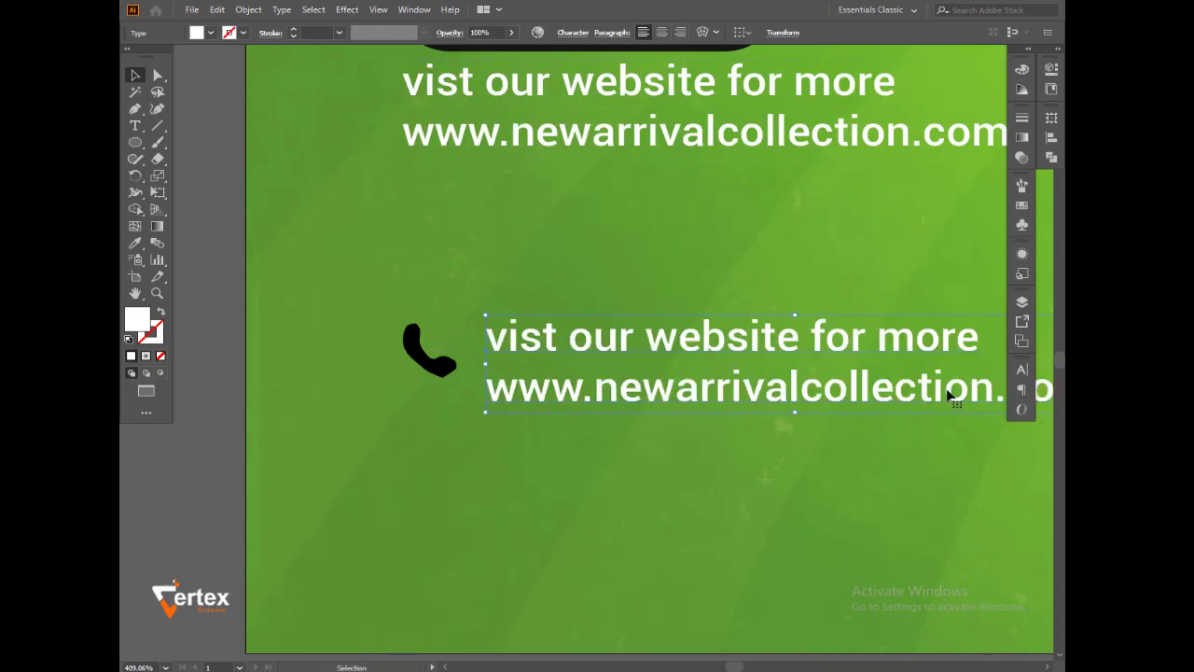
# - Replace the copied website text beside the phone icon with the contact phone number
pyautogui.press('t')
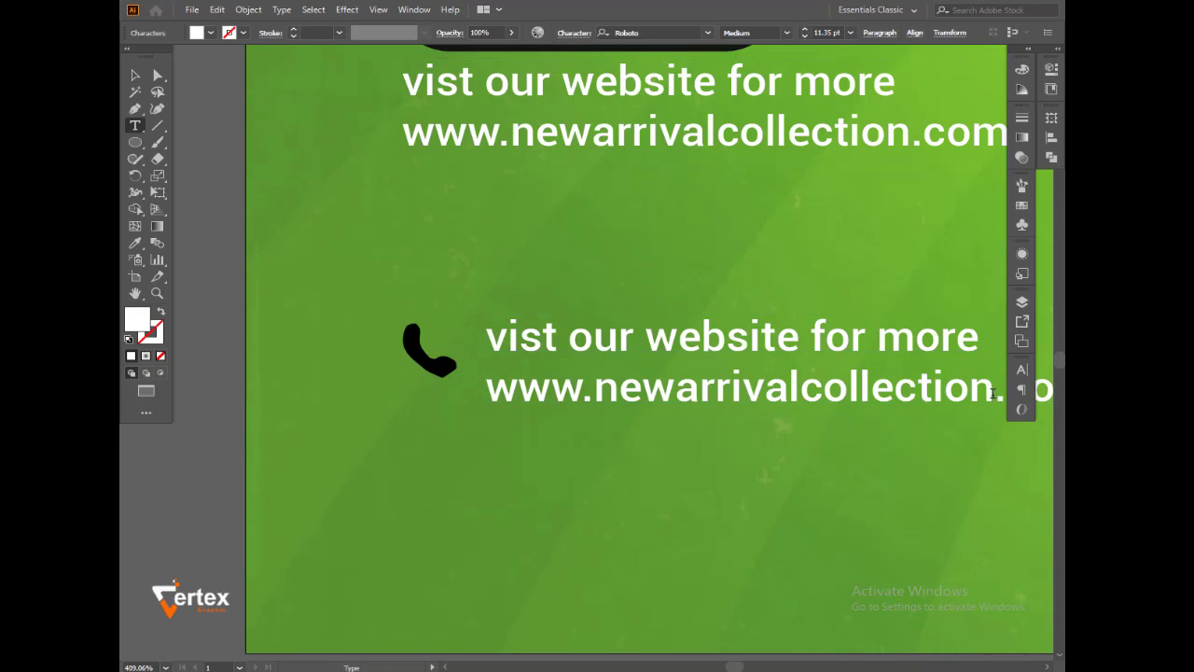
pyautogui.moveTo(994, 392); pyautogui.dragTo(486, 314)
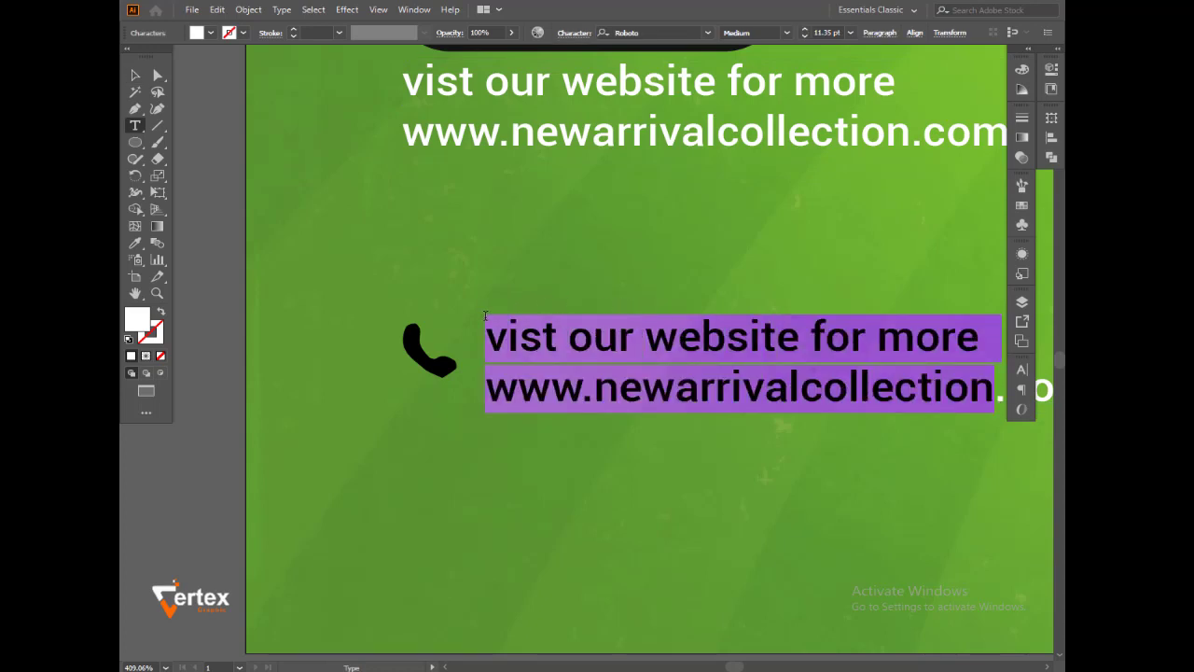
pyautogui.press('BackSpace')
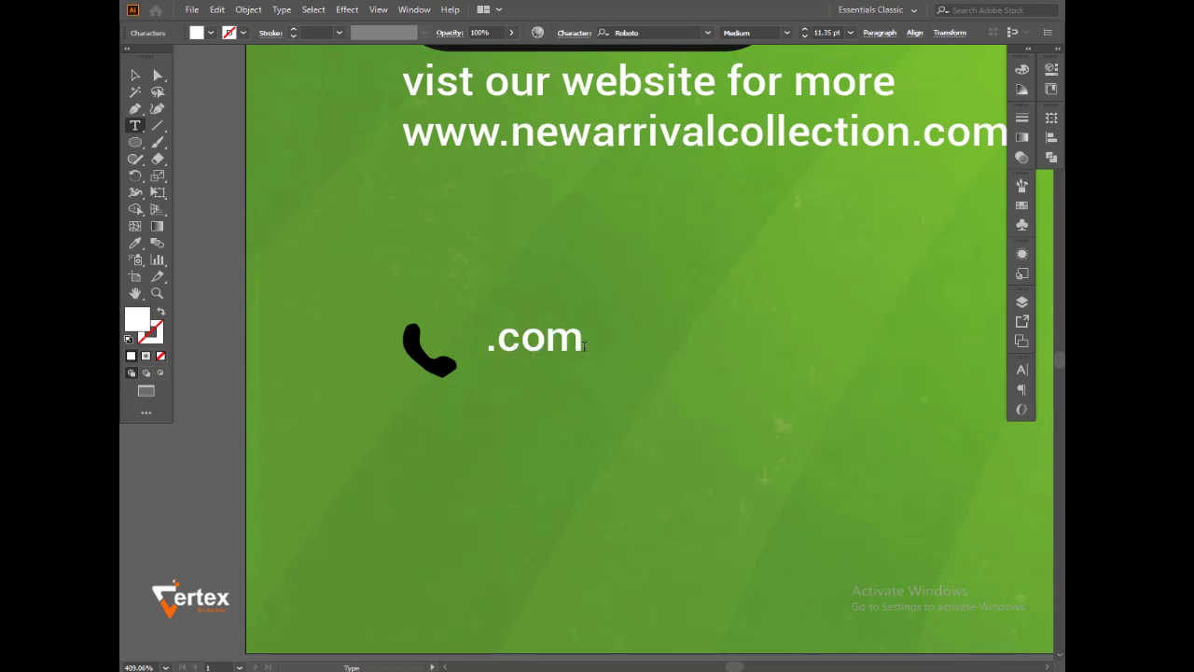
pyautogui.moveTo(584, 346); pyautogui.dragTo(485, 339)
pyautogui.press('BackSpace')
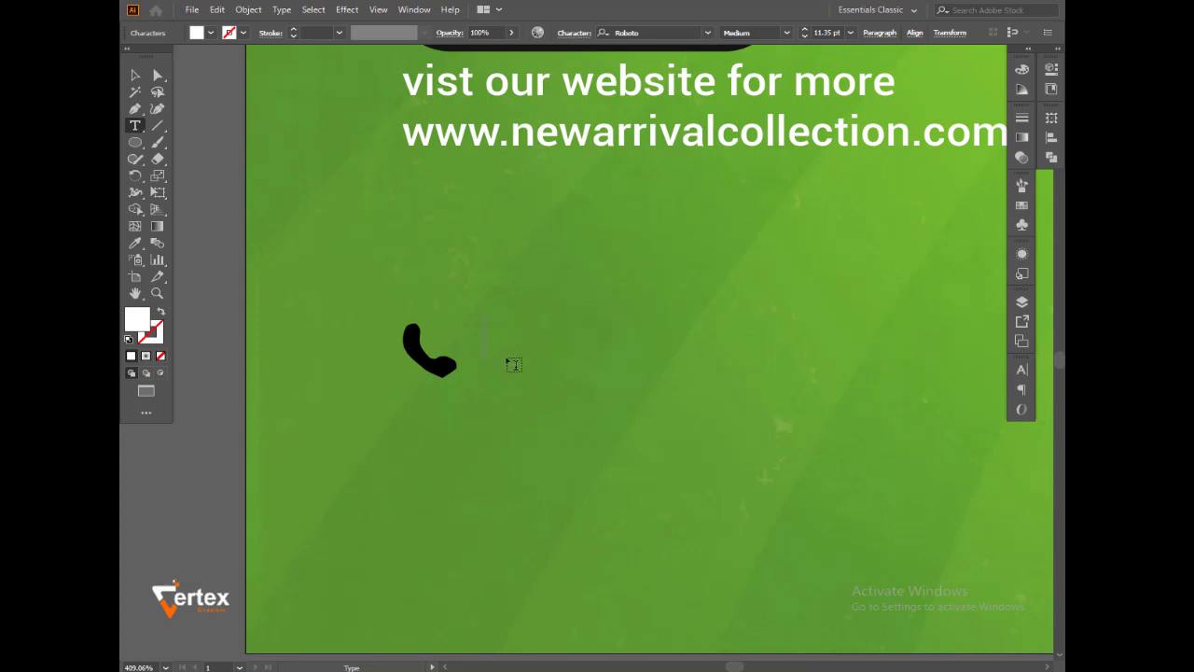
pyautogui.write('+92')
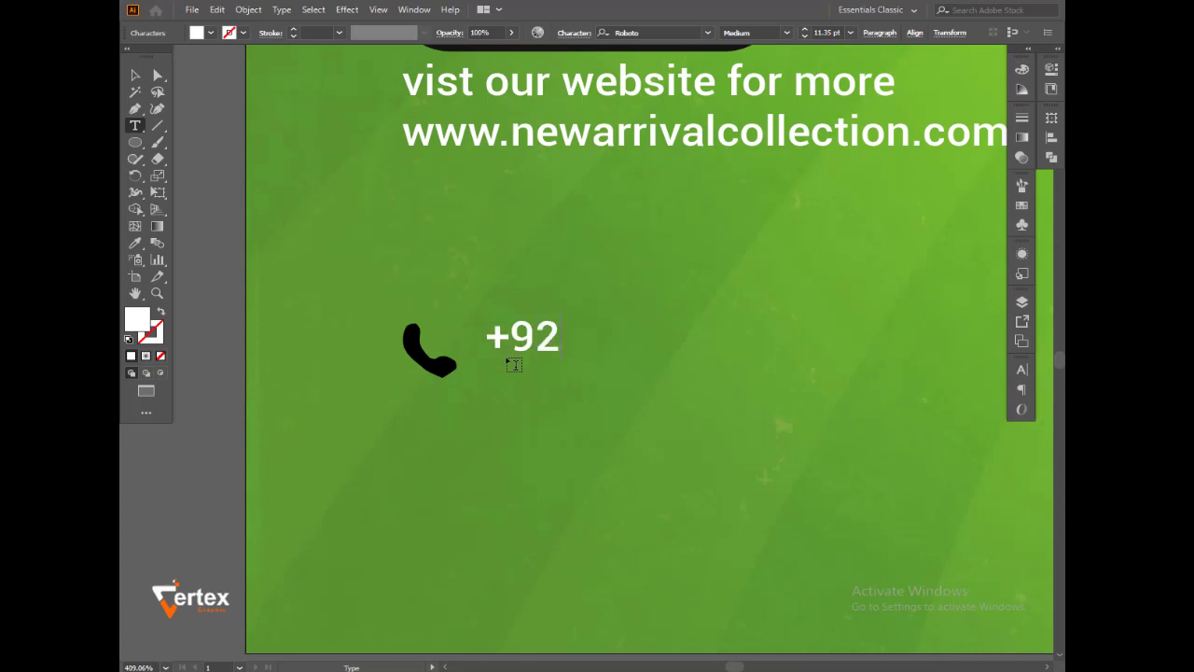
pyautogui.write(' 300000000')
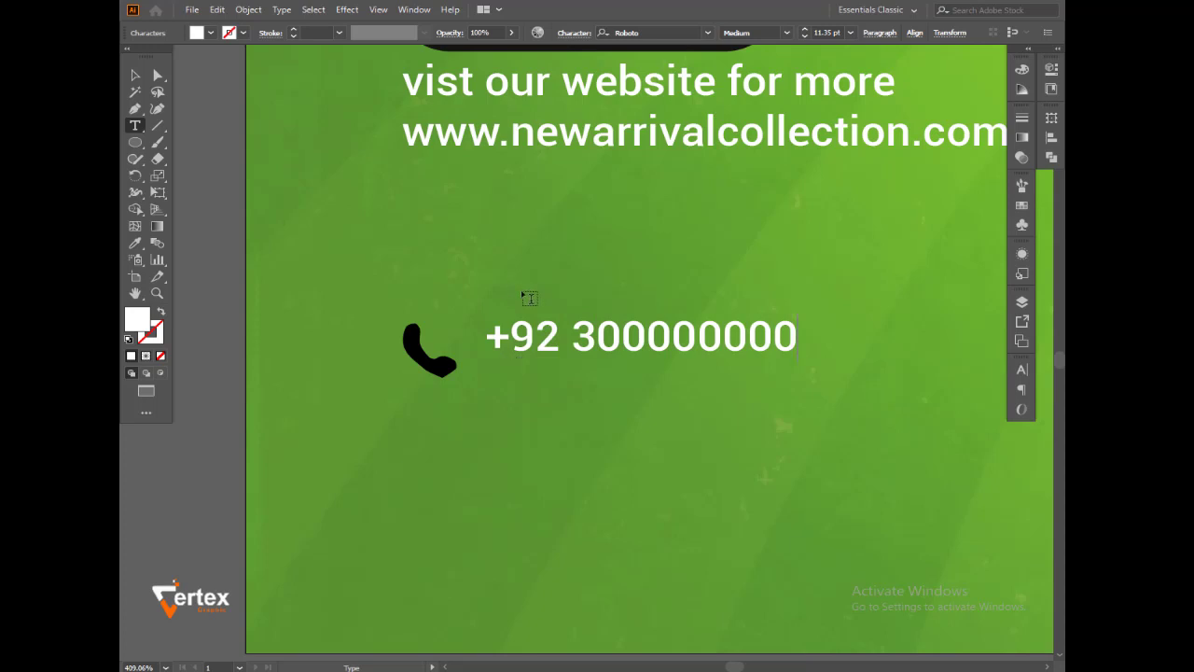
pyautogui.click(136, 75)
# - Change the phone icon's fill color to yellow
pyautogui.hotkey('ctrl', '-')
pyautogui.moveTo(541, 365); pyautogui.dragTo(459, 385)
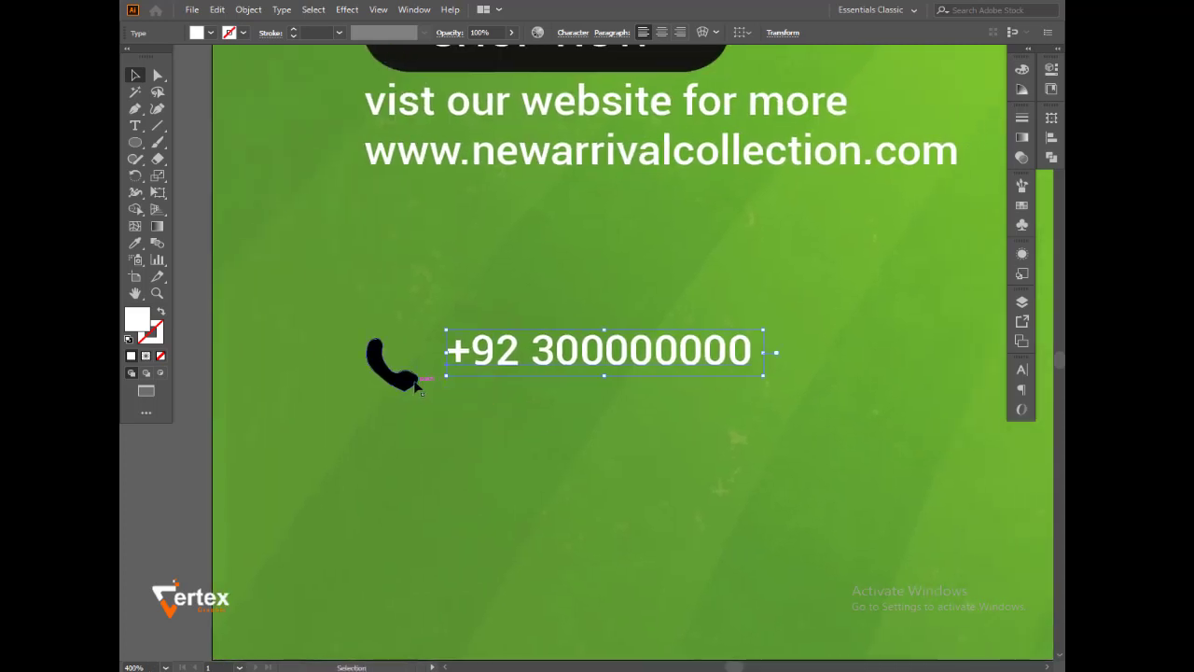
pyautogui.click(417, 387)
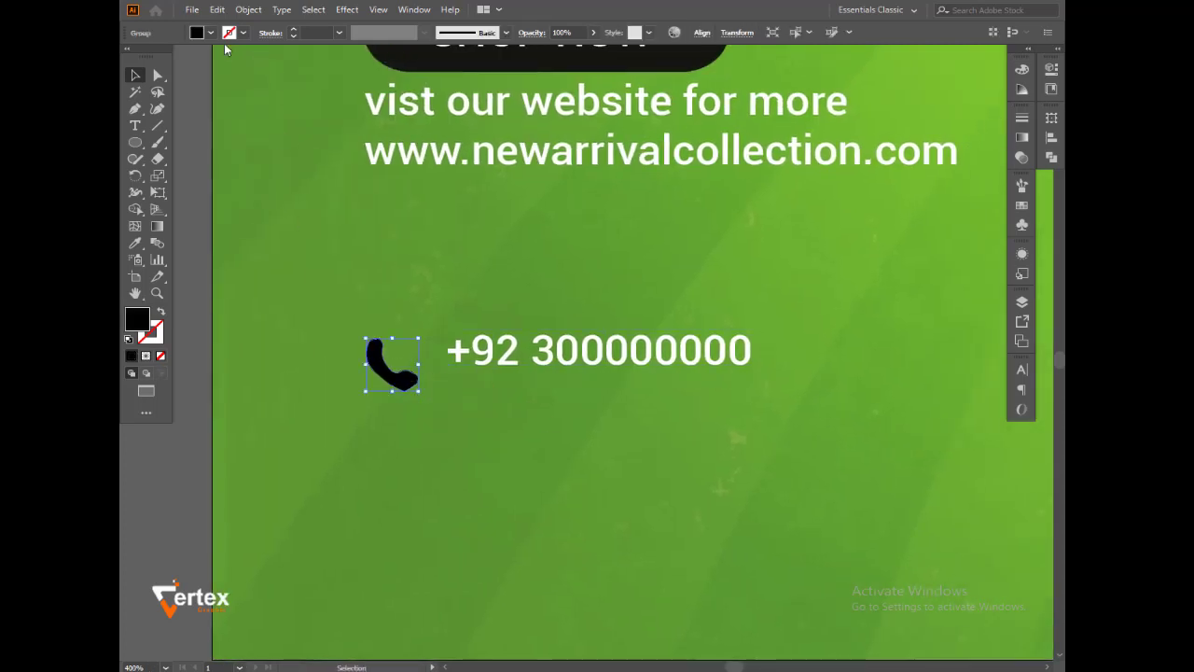
pyautogui.click(210, 33)
pyautogui.click(181, 56)
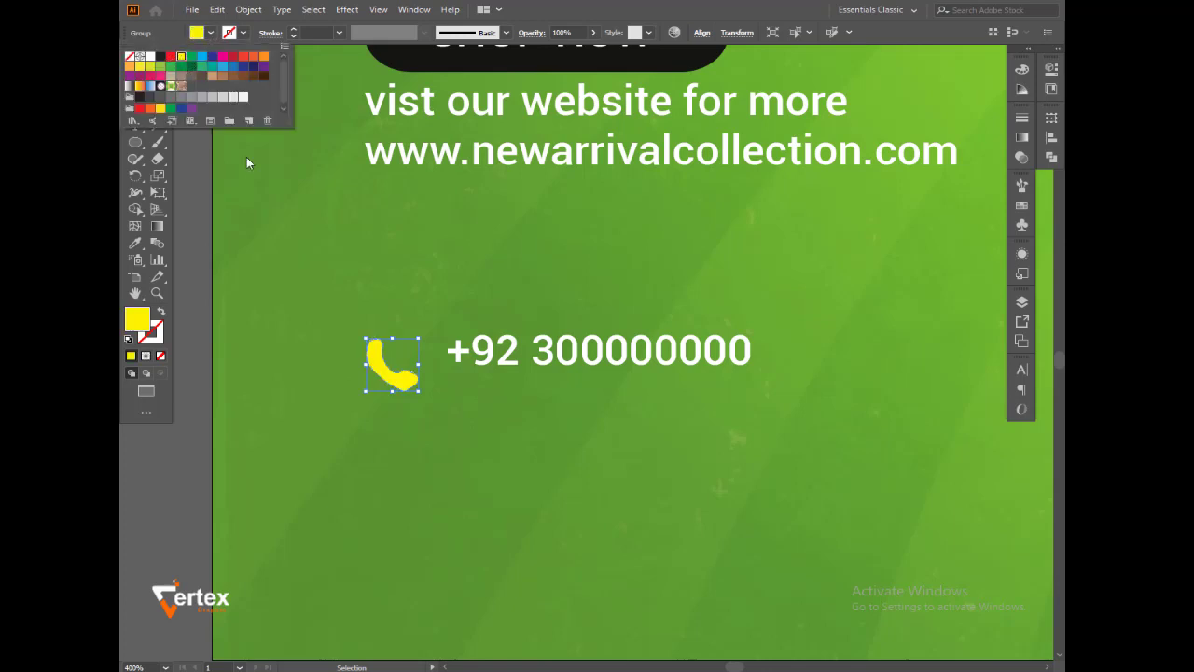
pyautogui.click(293, 279)
# - Align the phone icon and the phone number to each other's vertical centers
pyautogui.moveTo(515, 403); pyautogui.dragTo(547, 420)
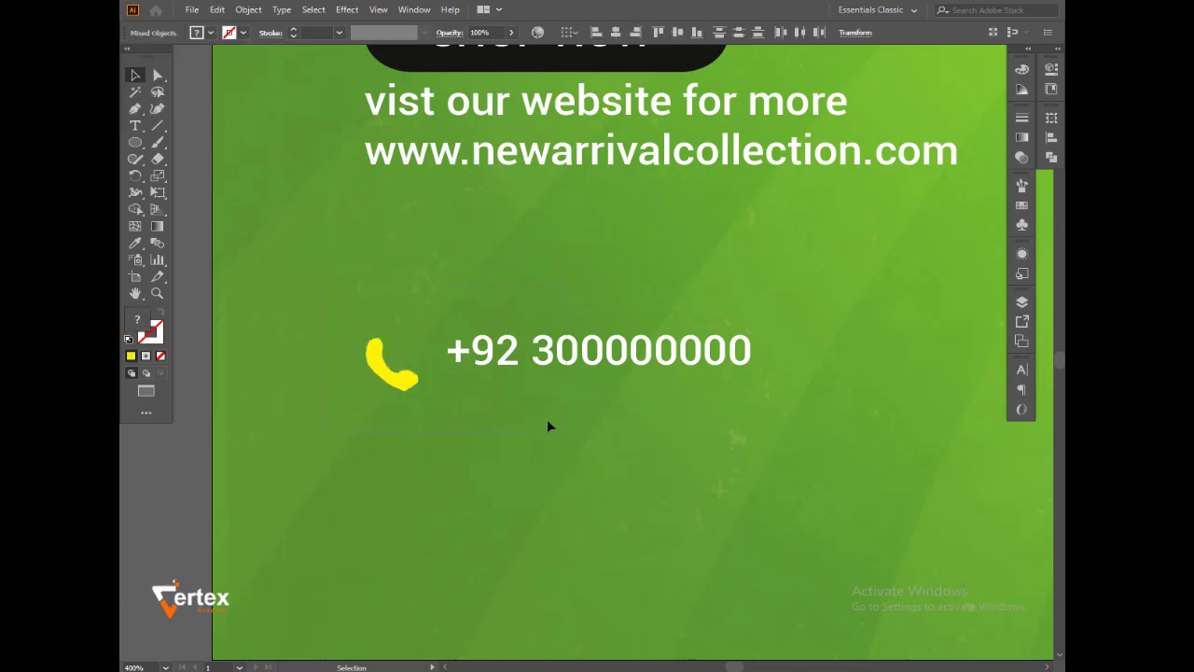
pyautogui.click(1051, 139)
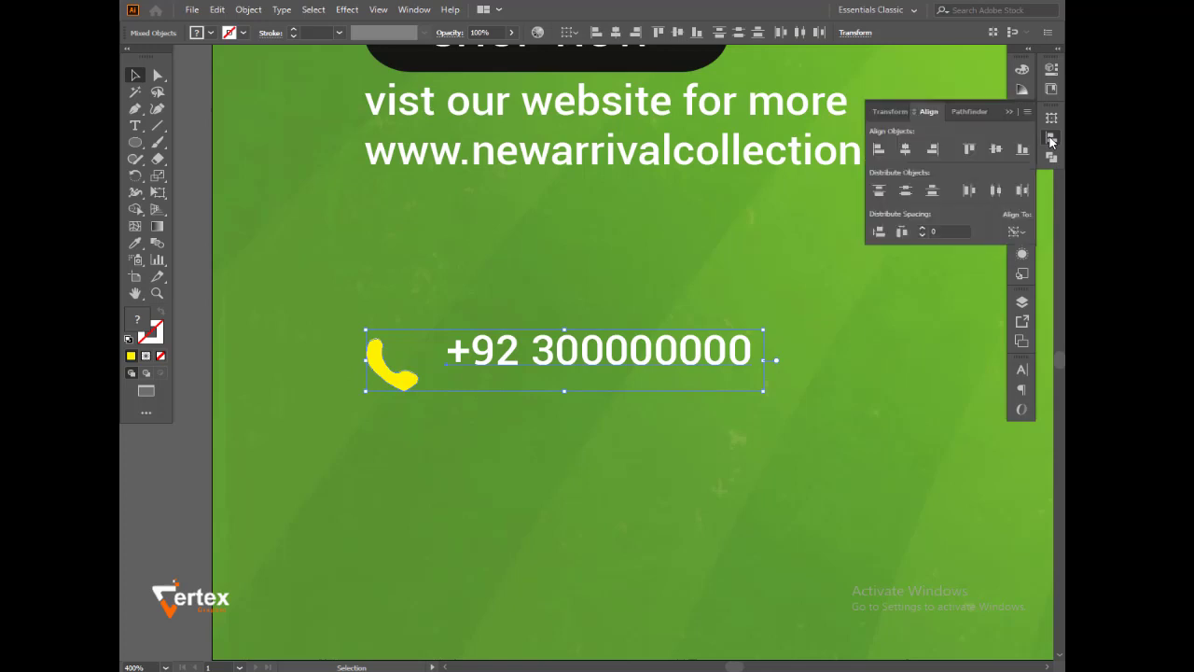
pyautogui.click(909, 152)
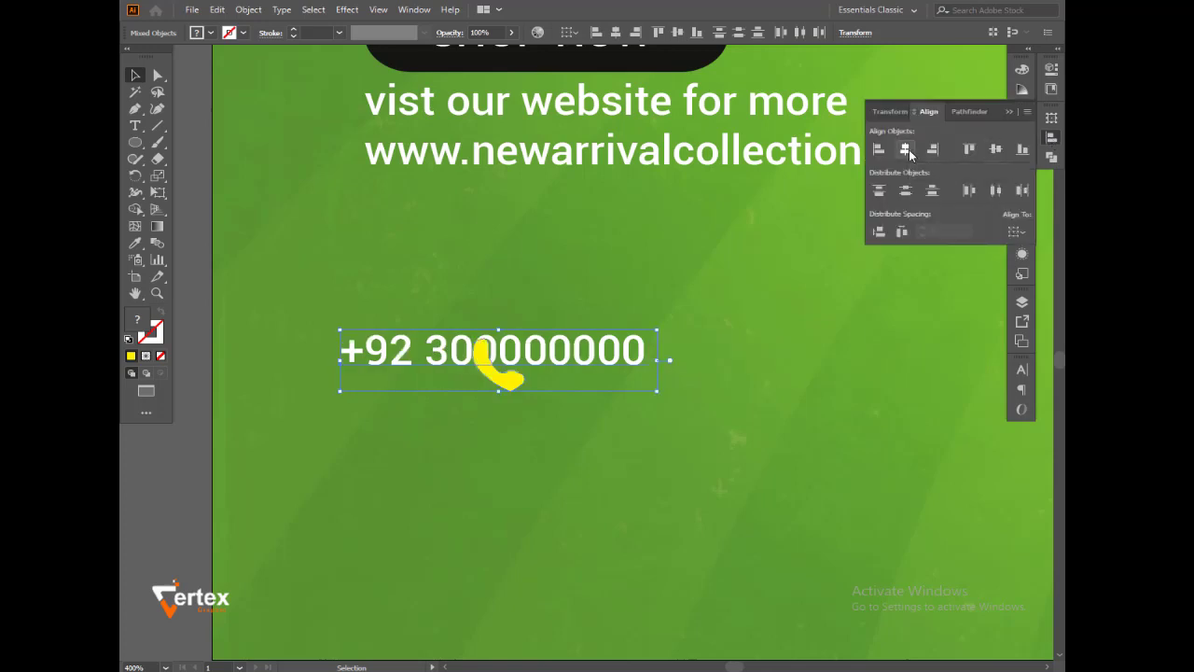
pyautogui.hotkey('ctrl', 'z')
pyautogui.click(996, 149)
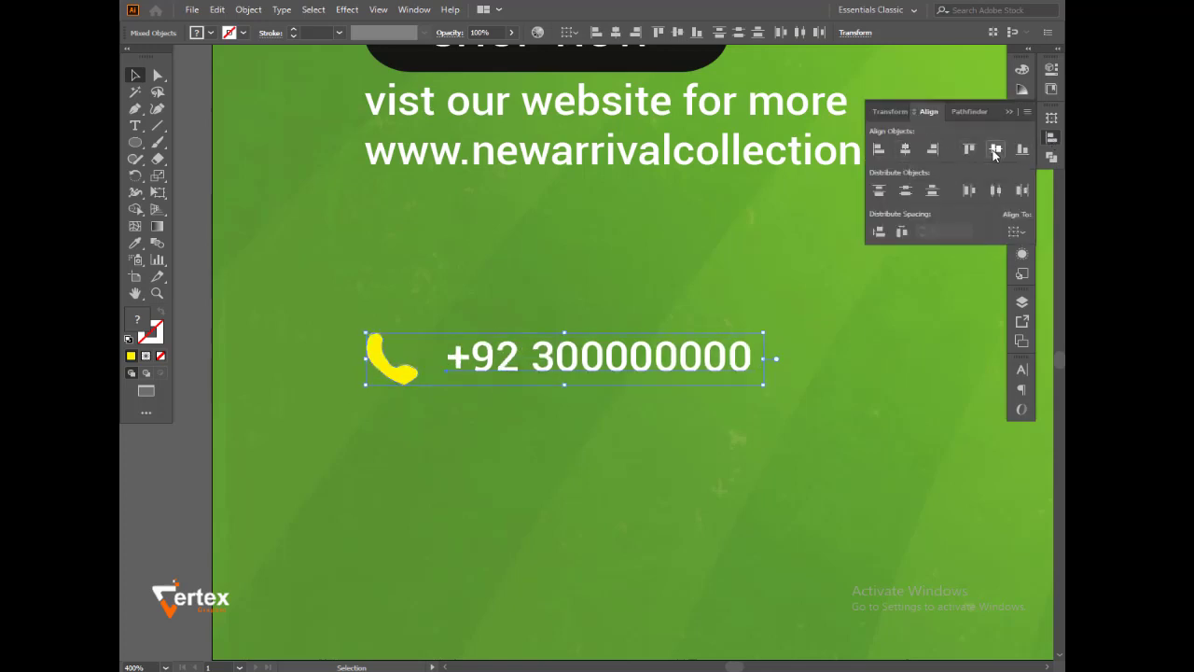
pyautogui.click(1009, 111)
pyautogui.click(871, 309)
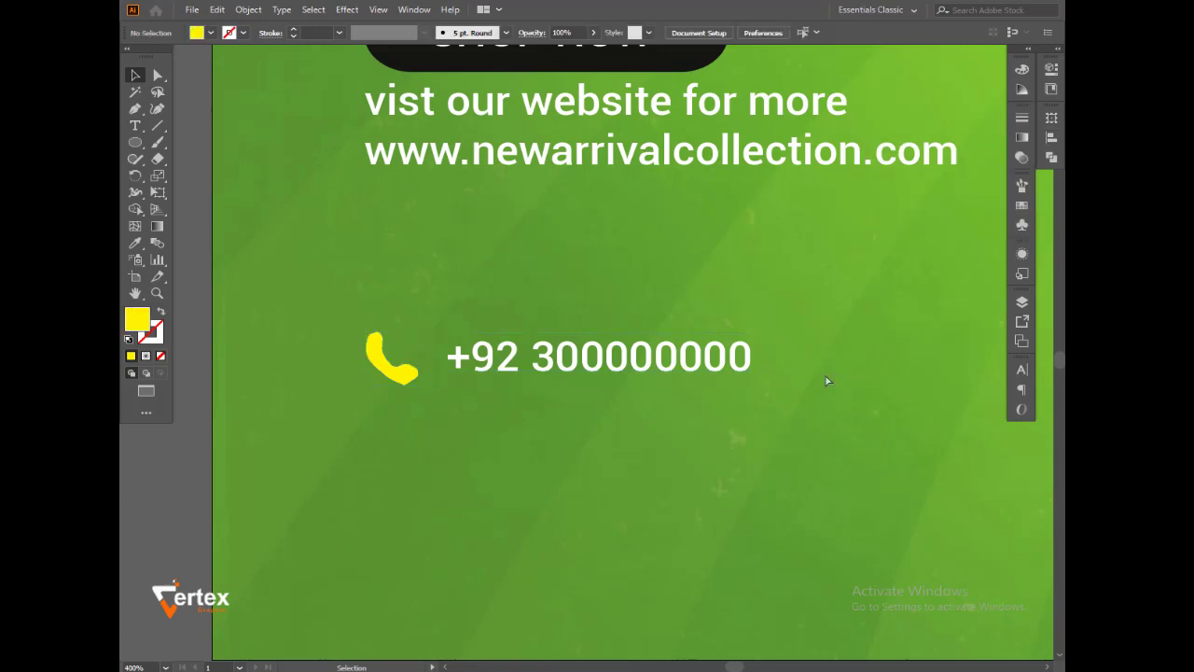
# - Group the yellow phone icon with the phone number text
pyautogui.keyDown('ctrl'); pyautogui.keyDown('alt'); pyautogui.click(714, 351); pyautogui.keyUp('alt'); pyautogui.keyUp('ctrl')
pyautogui.keyDown('ctrl'); pyautogui.keyDown('alt'); pyautogui.click(713, 350); pyautogui.keyUp('alt'); pyautogui.keyUp('ctrl')
pyautogui.moveTo(666, 330); pyautogui.dragTo(746, 353)
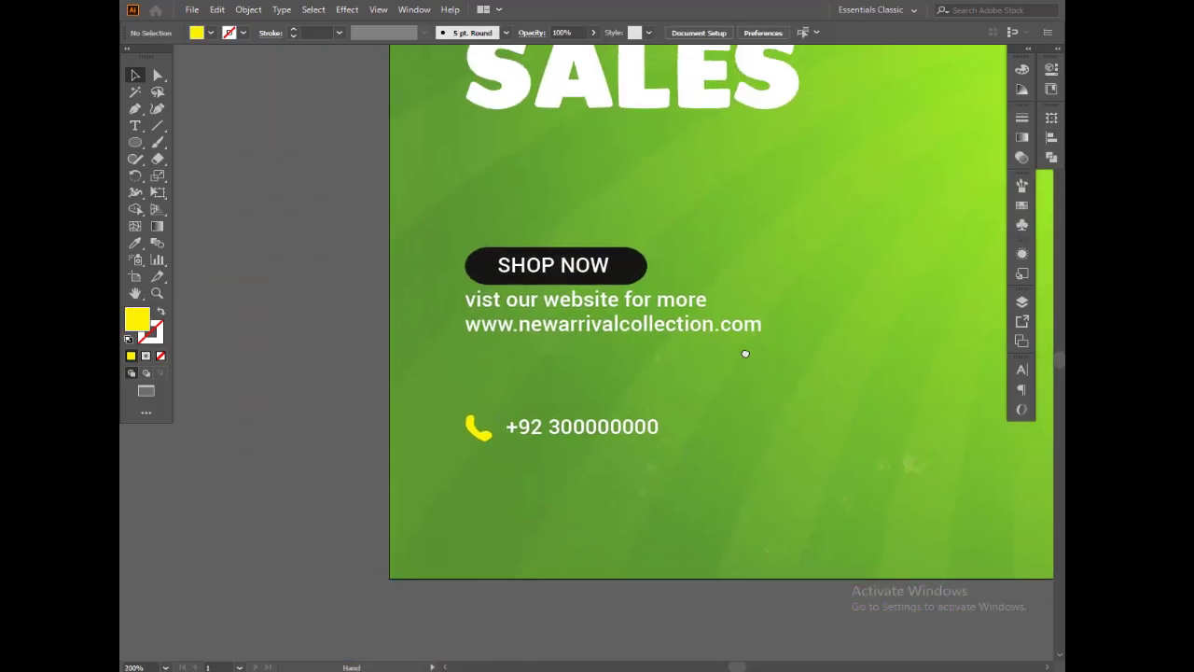
pyautogui.keyDown('ctrl'); pyautogui.keyDown('alt'); pyautogui.click(694, 349); pyautogui.keyUp('alt'); pyautogui.keyUp('ctrl')
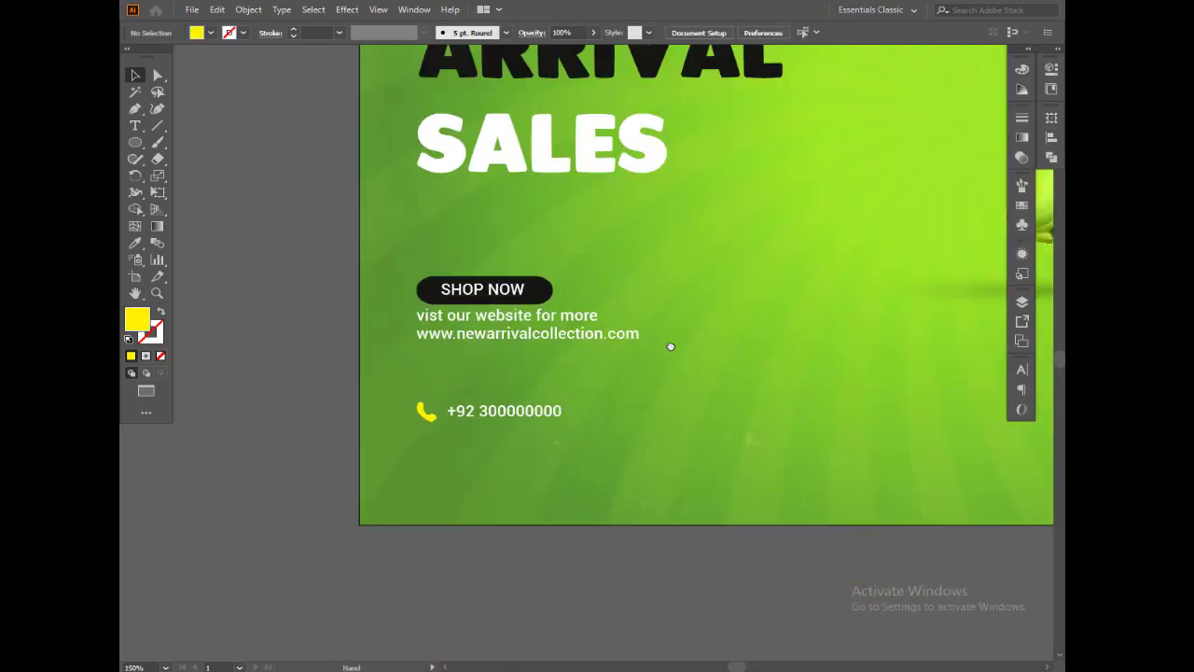
pyautogui.moveTo(668, 344); pyautogui.dragTo(623, 432)
pyautogui.keyDown('ctrl'); pyautogui.keyDown('alt'); pyautogui.click(656, 346); pyautogui.keyUp('alt'); pyautogui.keyUp('ctrl')
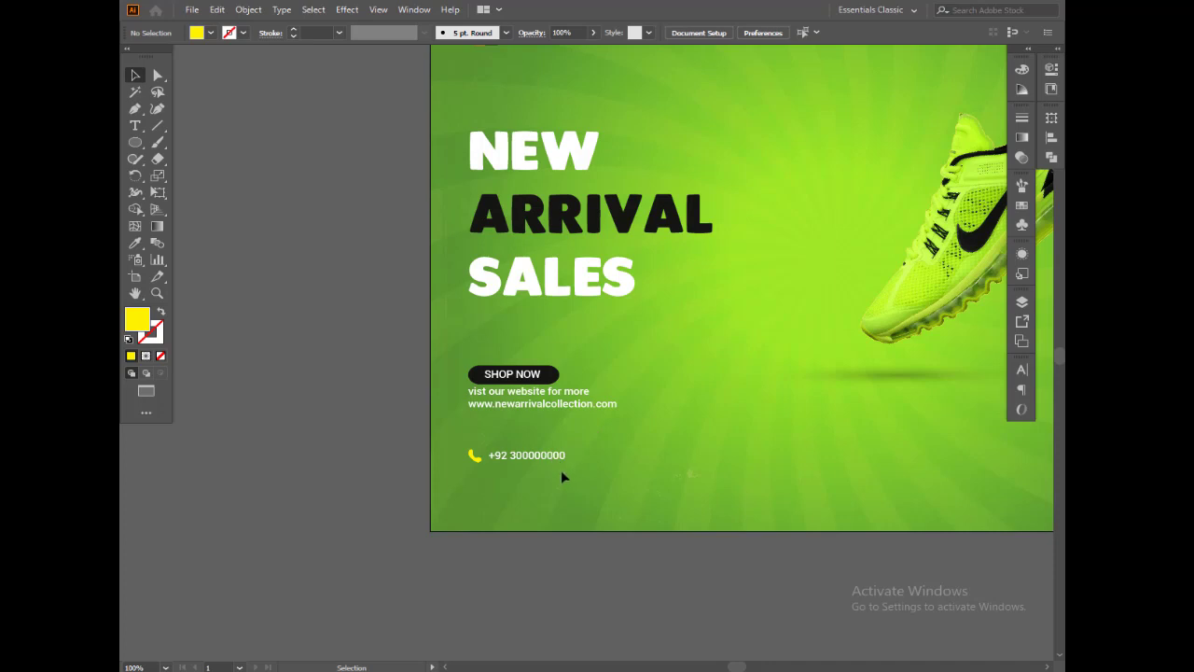
pyautogui.click(474, 455)
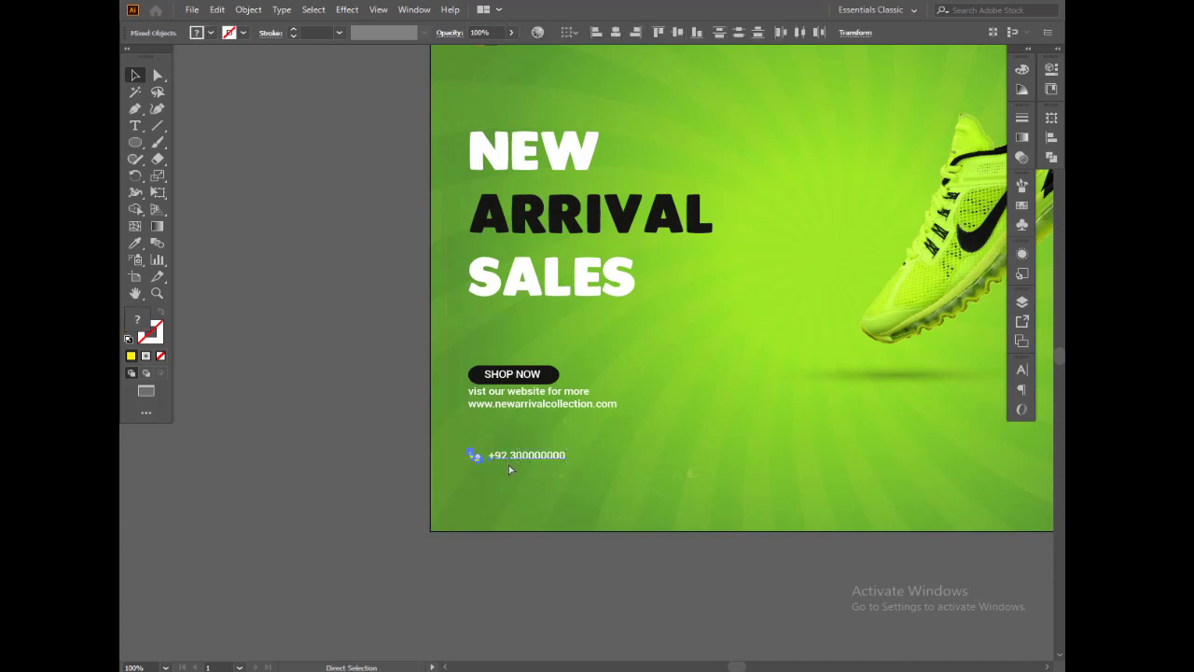
pyautogui.click(559, 496)
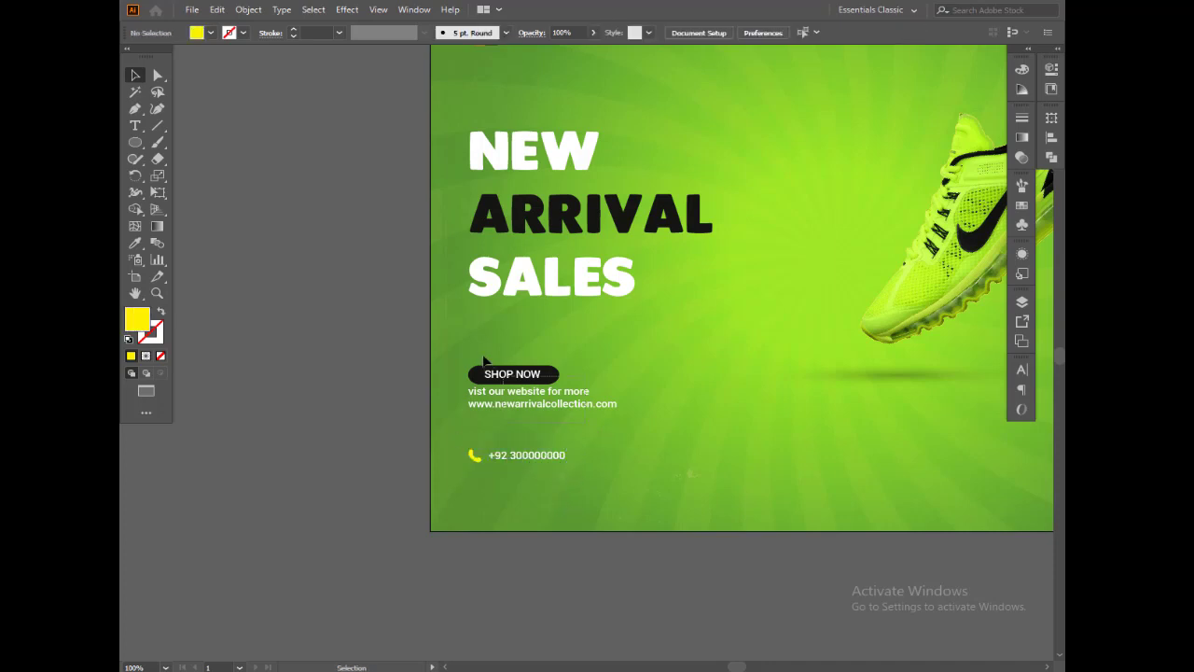
# - Group the "SHOP NOW" button with the website text below it
pyautogui.press('a')
pyautogui.moveTo(480, 358); pyautogui.dragTo(588, 432)
pyautogui.press('v')
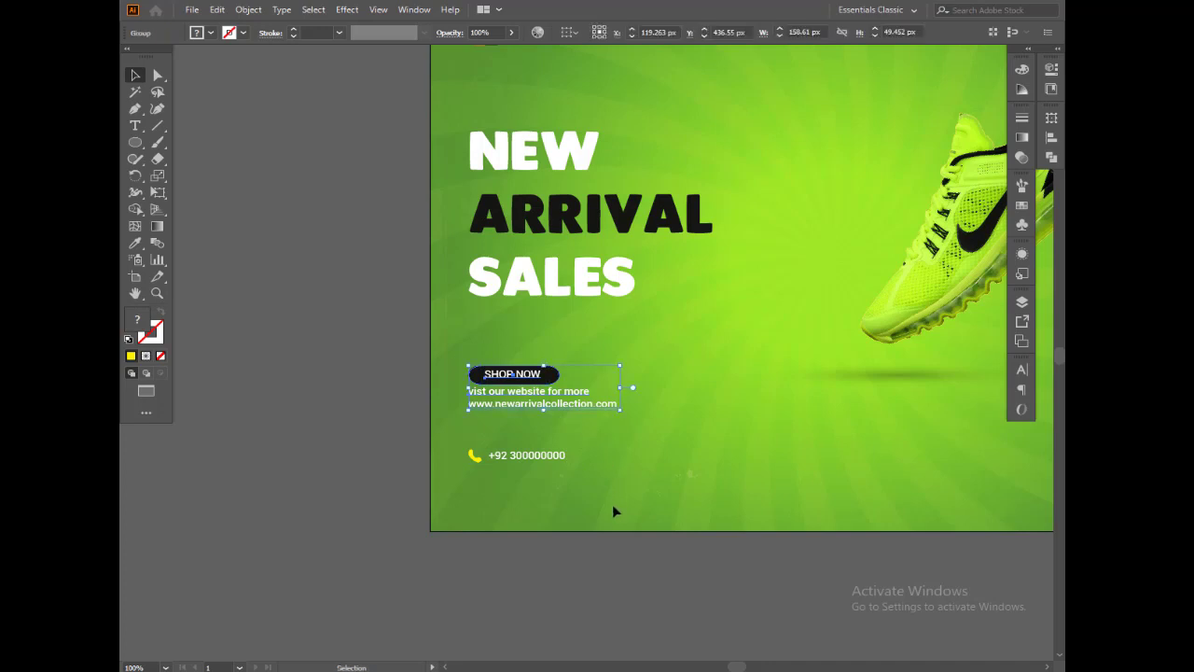
pyautogui.click(580, 505)
pyautogui.moveTo(450, 357); pyautogui.dragTo(625, 467)
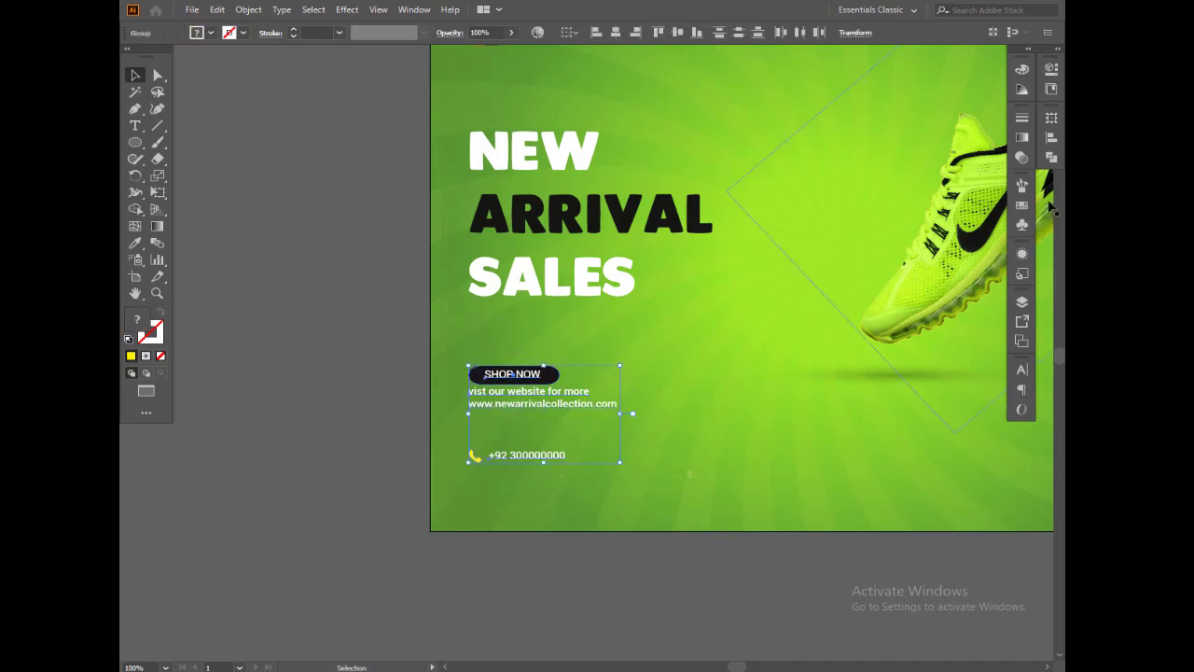
pyautogui.click(1052, 138)
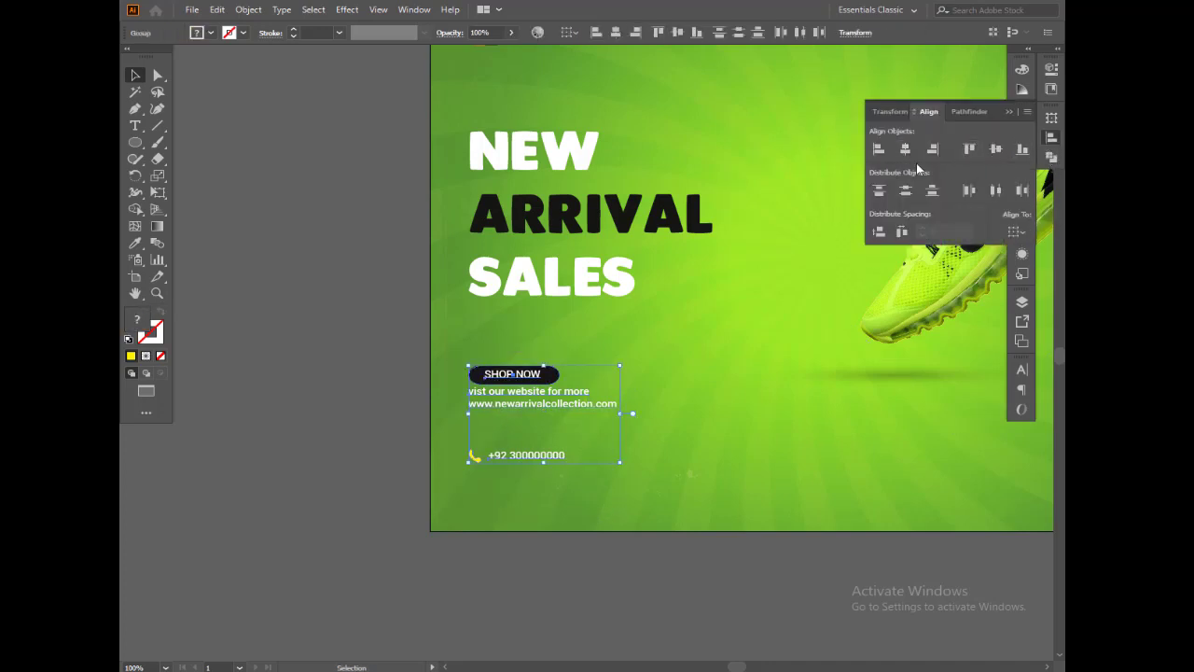
pyautogui.click(1011, 112)
pyautogui.click(746, 385)
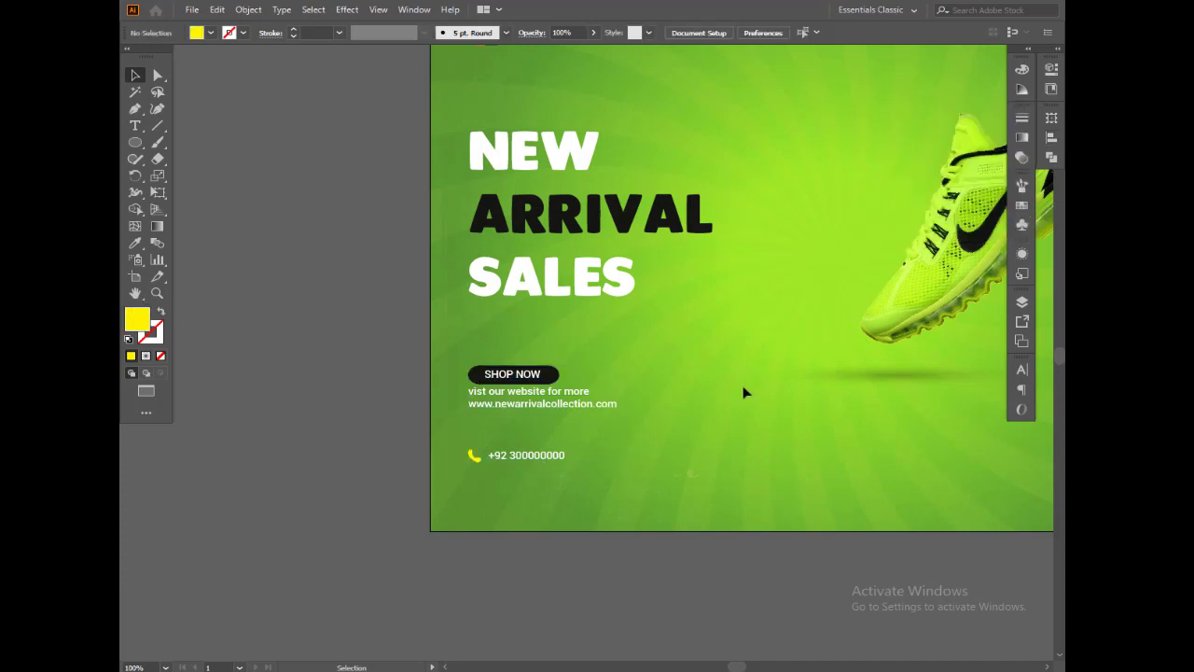
# - Change the fill color of the word "ARRIVAL" in the headline to yellow
pyautogui.doubleClick(699, 224)
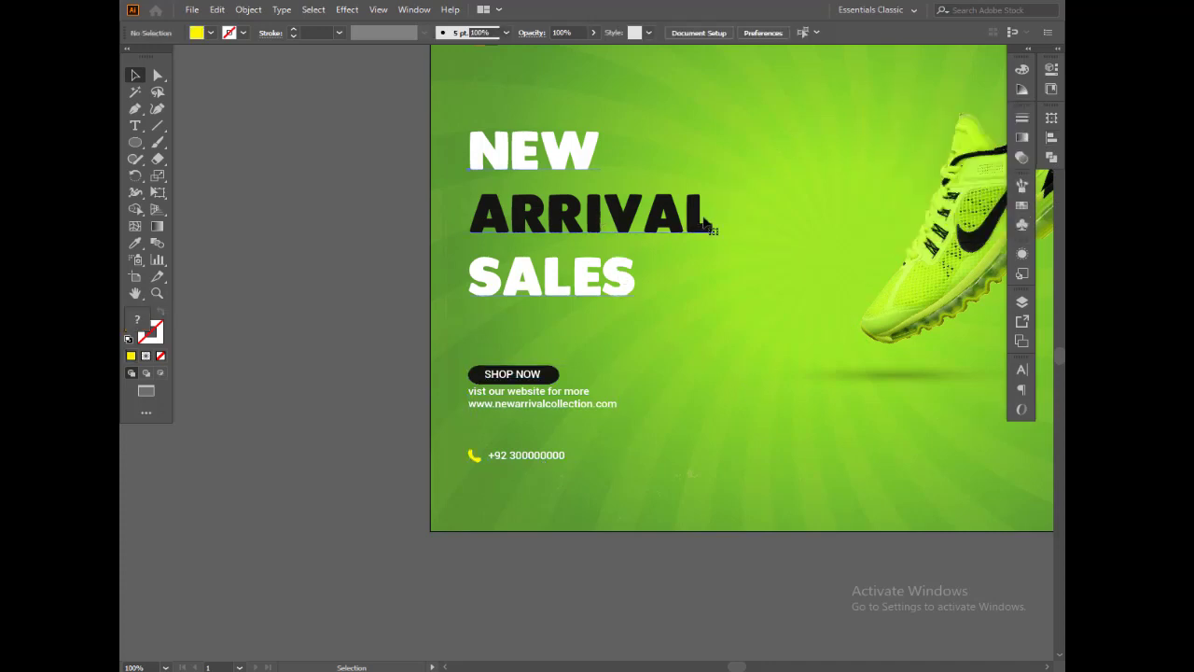
pyautogui.moveTo(713, 218); pyautogui.dragTo(468, 210)
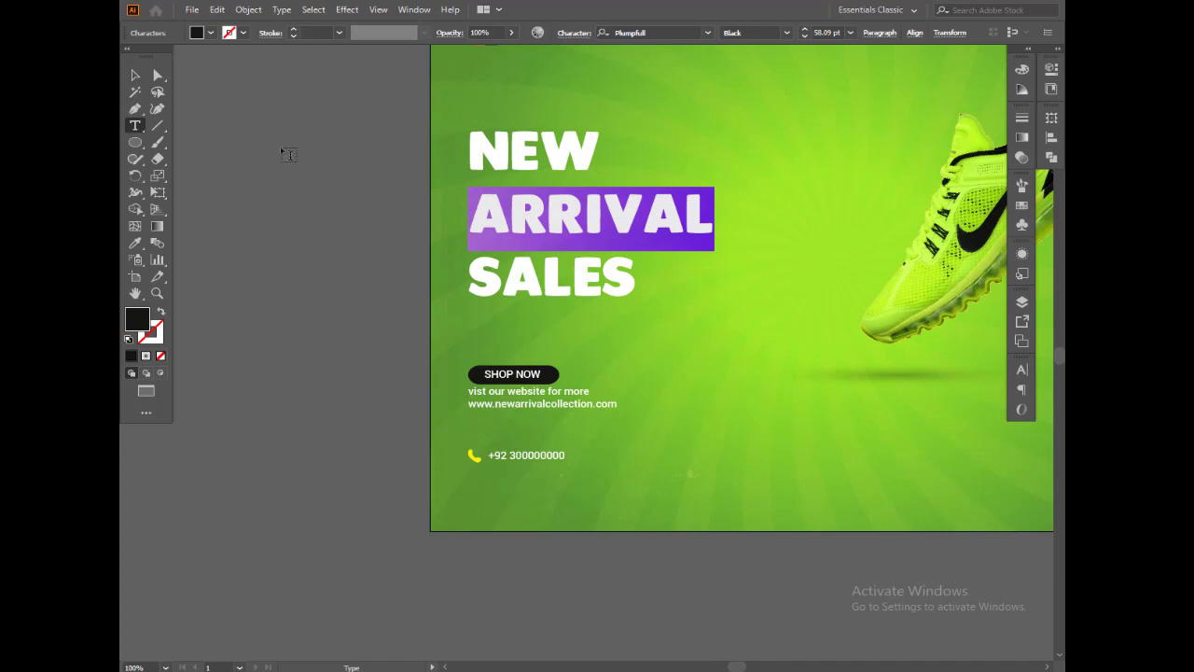
pyautogui.click(211, 33)
pyautogui.click(181, 56)
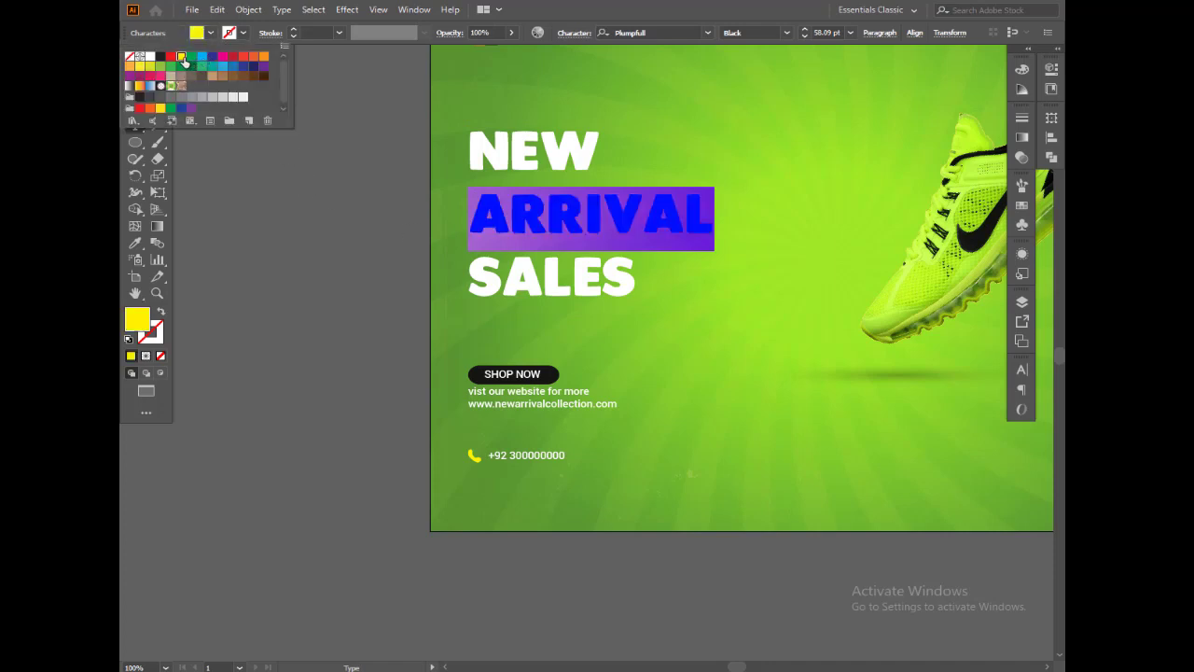
pyautogui.click(261, 168)
pyautogui.click(135, 75)
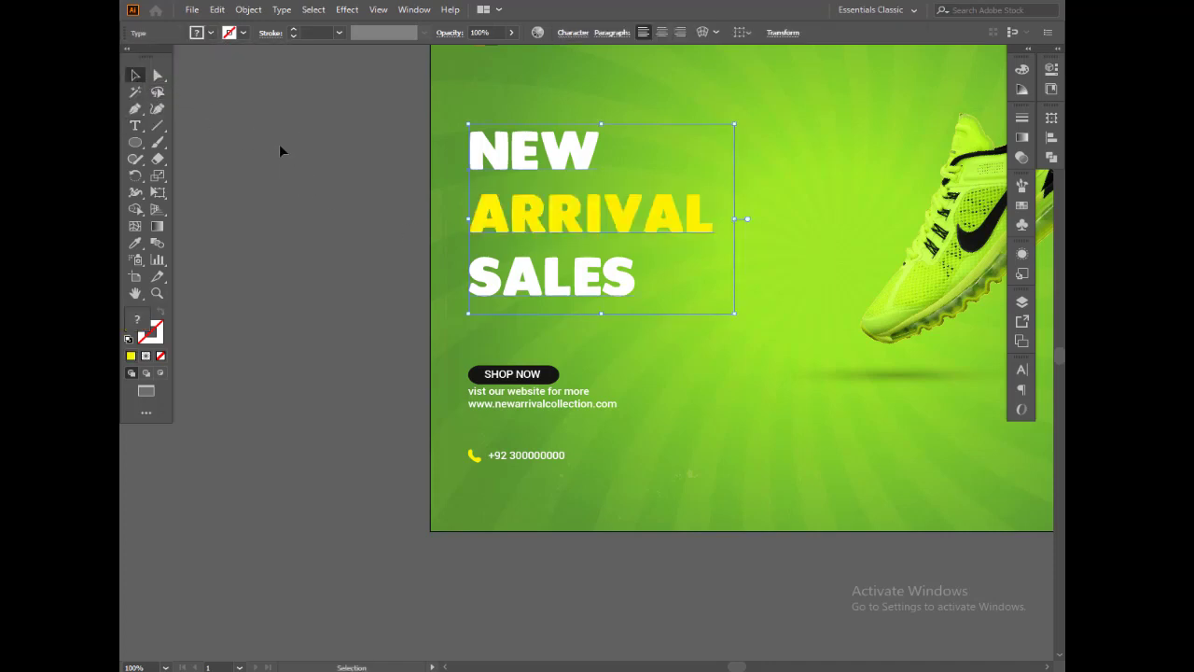
pyautogui.click(279, 143)
# - Start a Drop Shadow effect on the "NEW ARRIVAL SALES" headline with the preview enabled
pyautogui.keyDown('ctrl'); pyautogui.keyDown('alt'); pyautogui.click(722, 271); pyautogui.keyUp('alt'); pyautogui.keyUp('ctrl')
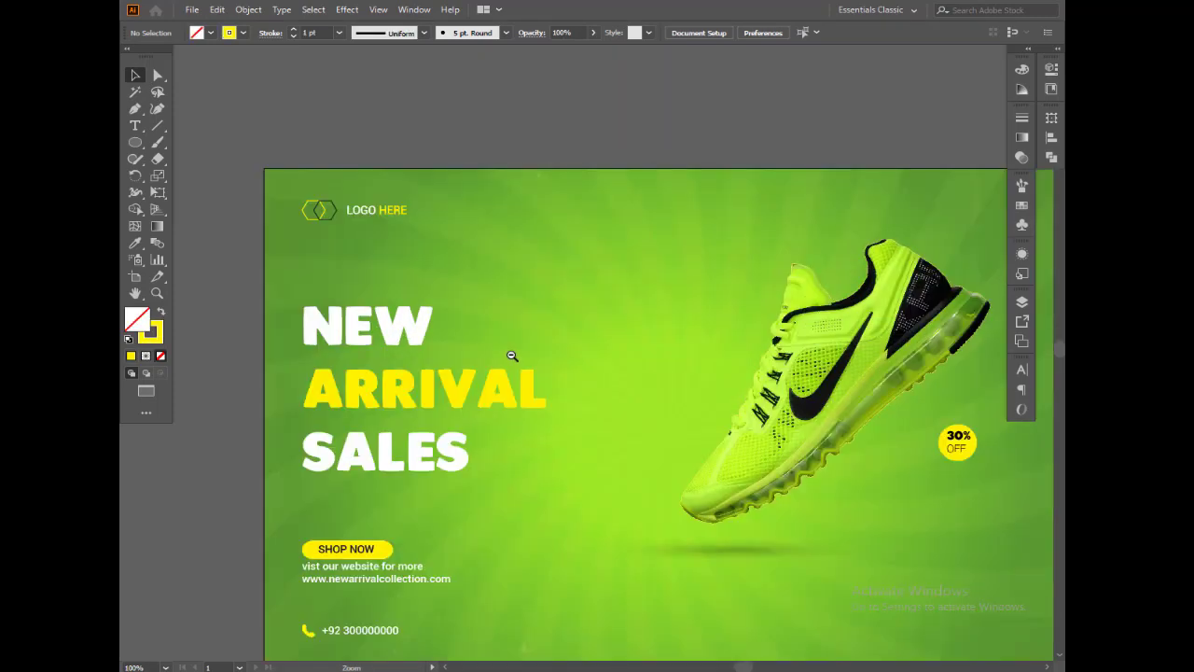
pyautogui.keyDown('ctrl'); pyautogui.keyDown('alt'); pyautogui.click(513, 355); pyautogui.keyUp('alt'); pyautogui.keyUp('ctrl')
pyautogui.moveTo(533, 387); pyautogui.dragTo(446, 327)
pyautogui.click(446, 327)
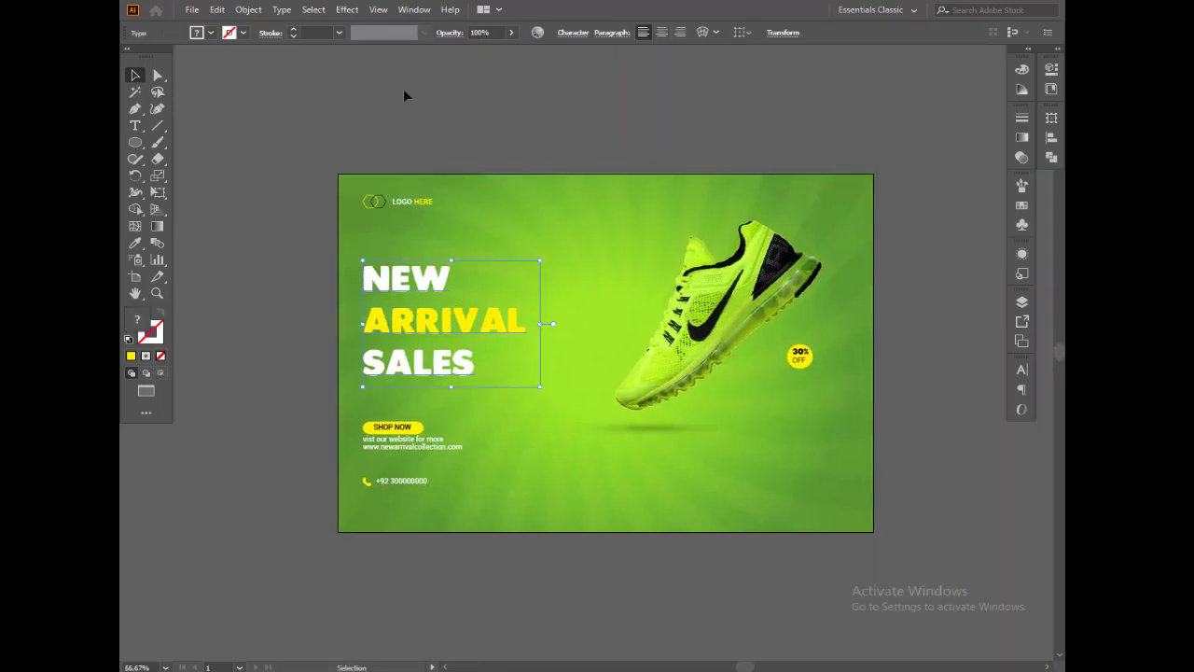
pyautogui.click(347, 9)
pyautogui.moveTo(408, 169)
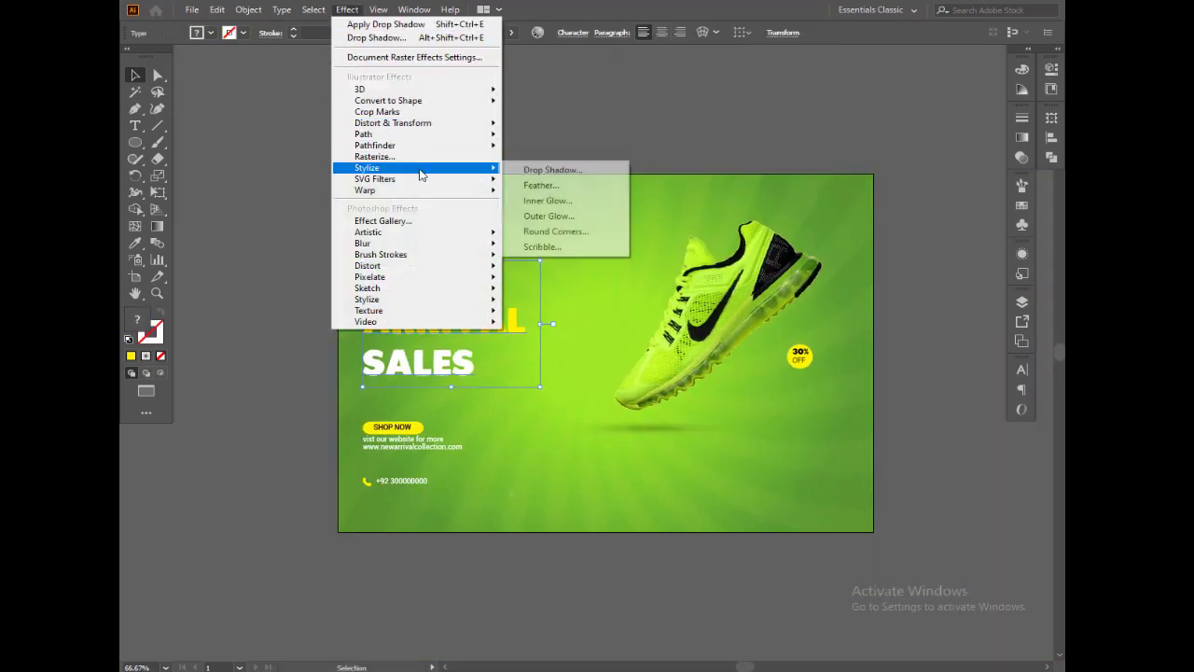
pyautogui.click(555, 169)
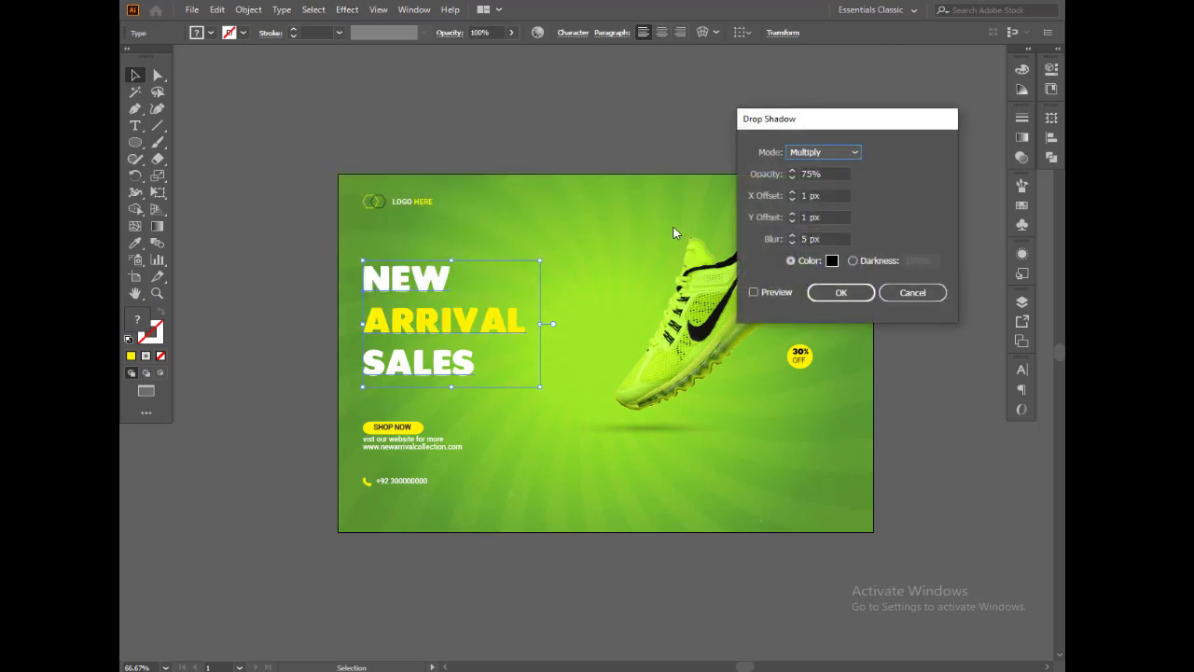
pyautogui.click(758, 293)
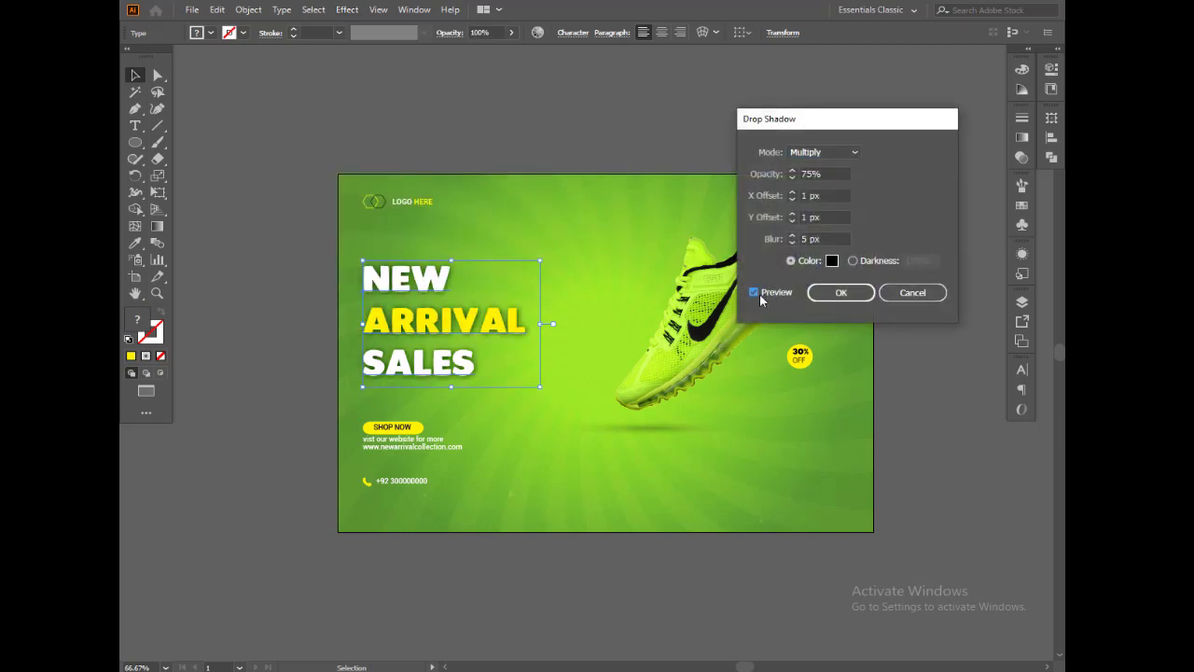
# - Set the headline shadow's X offset to 3 px and Y offset to 0 px, and apply the effect
pyautogui.click(792, 221)
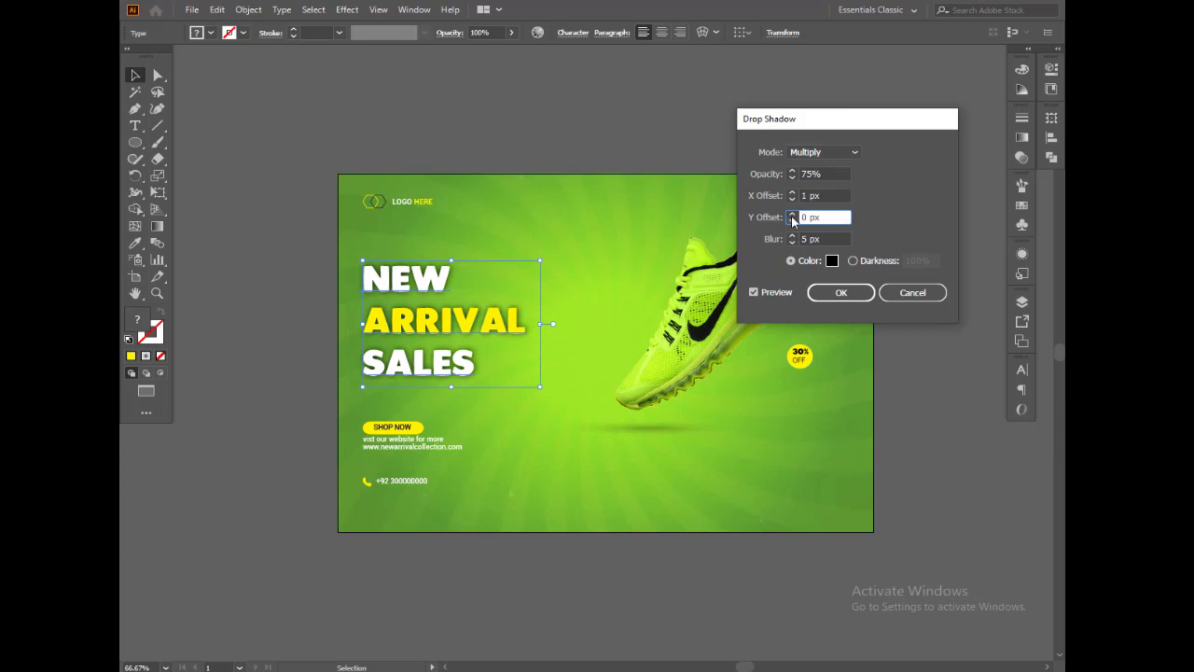
pyautogui.click(792, 200)
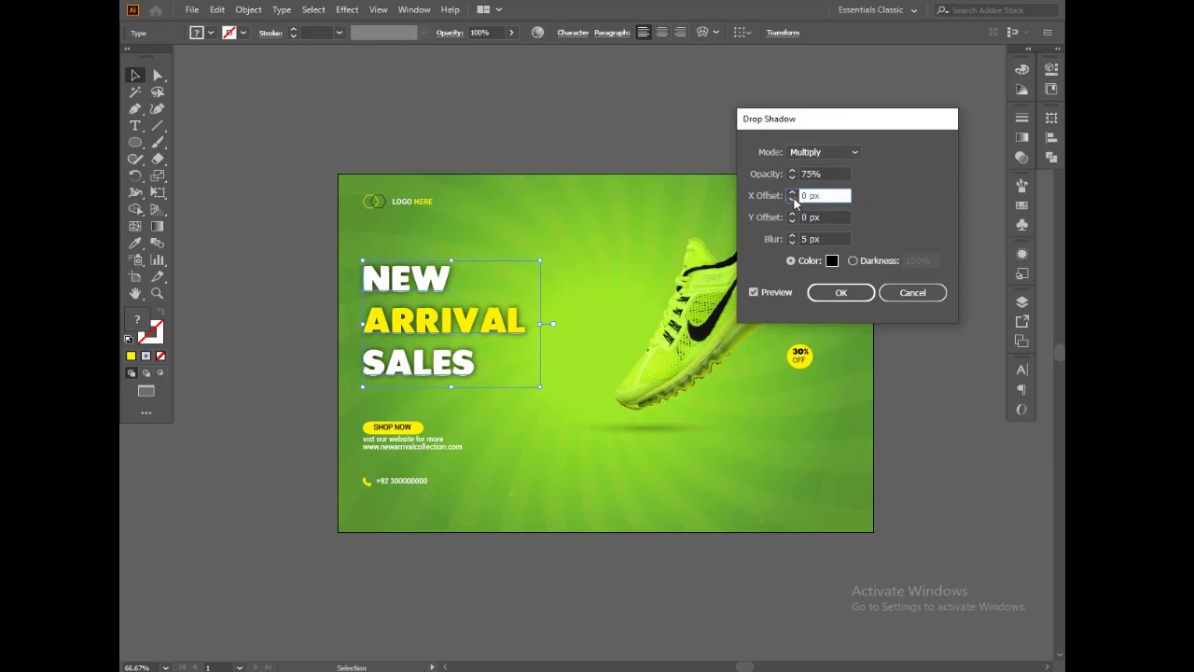
pyautogui.click(764, 293)
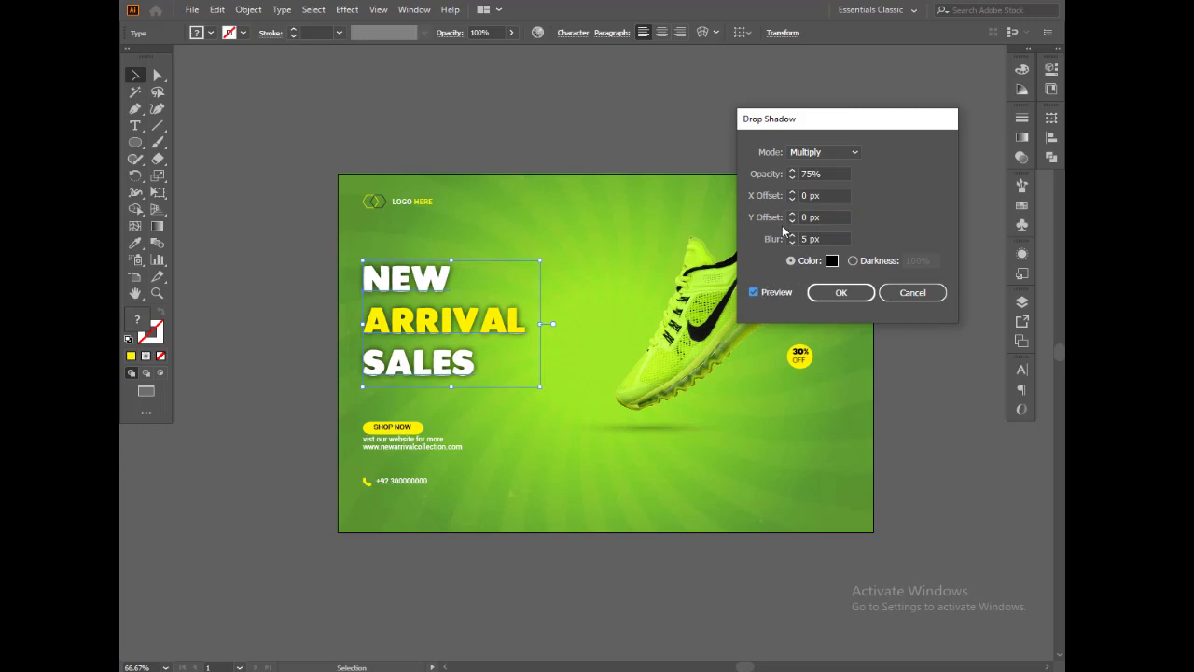
pyautogui.click(793, 194)
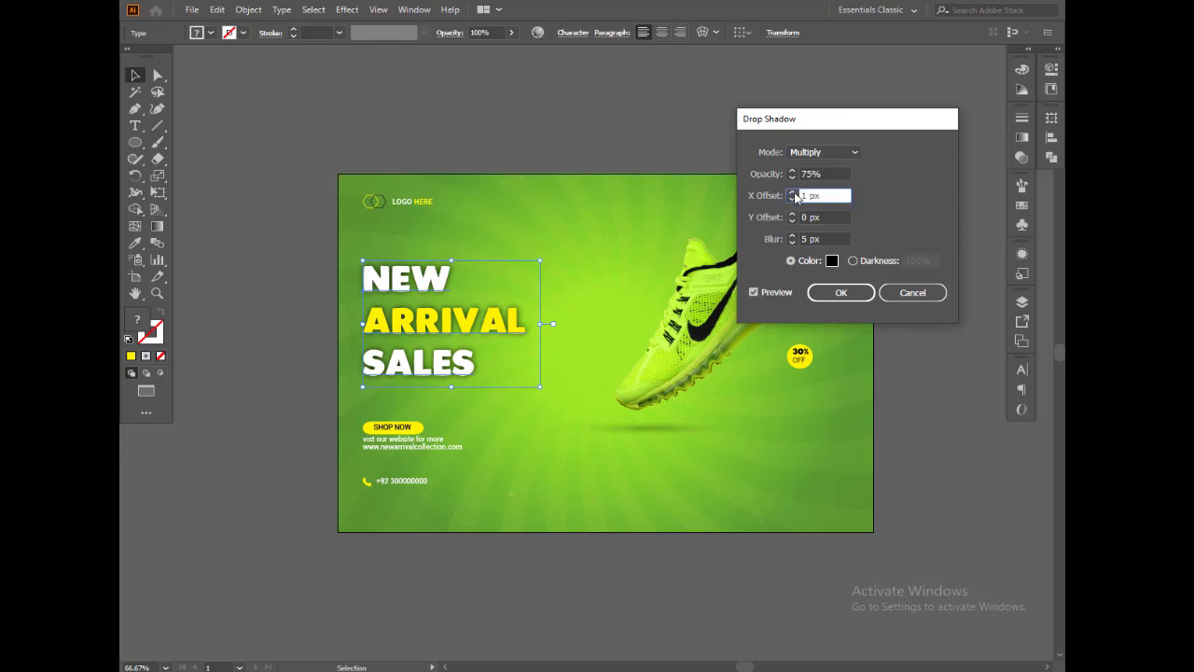
pyautogui.click(792, 194)
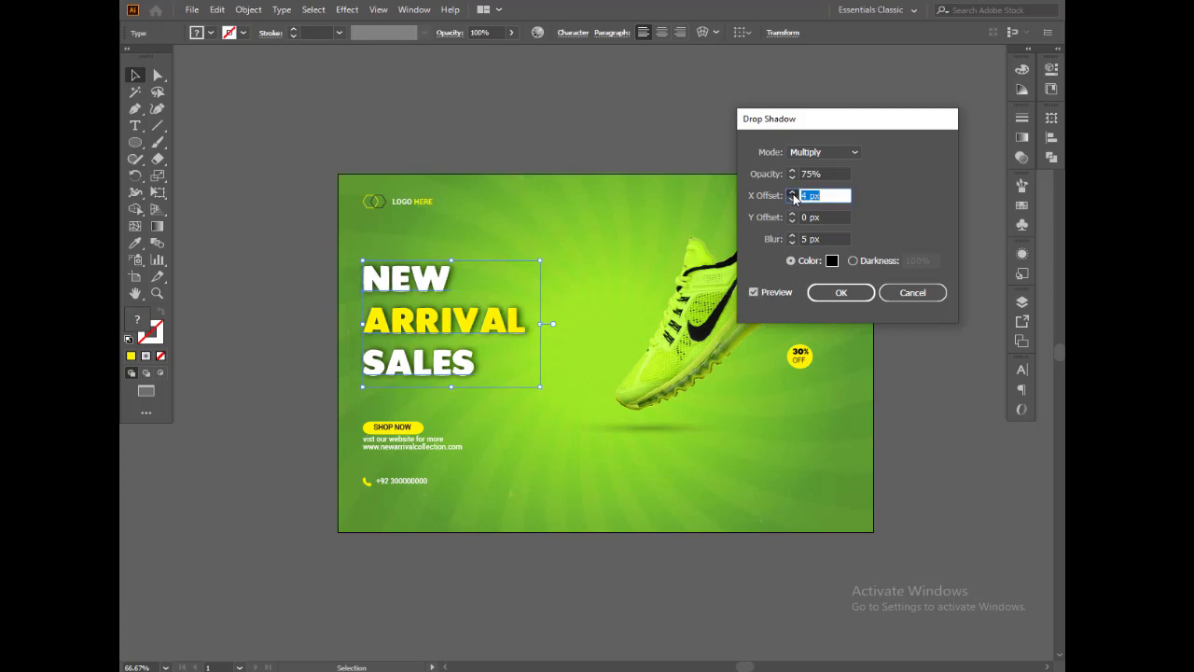
pyautogui.click(792, 194)
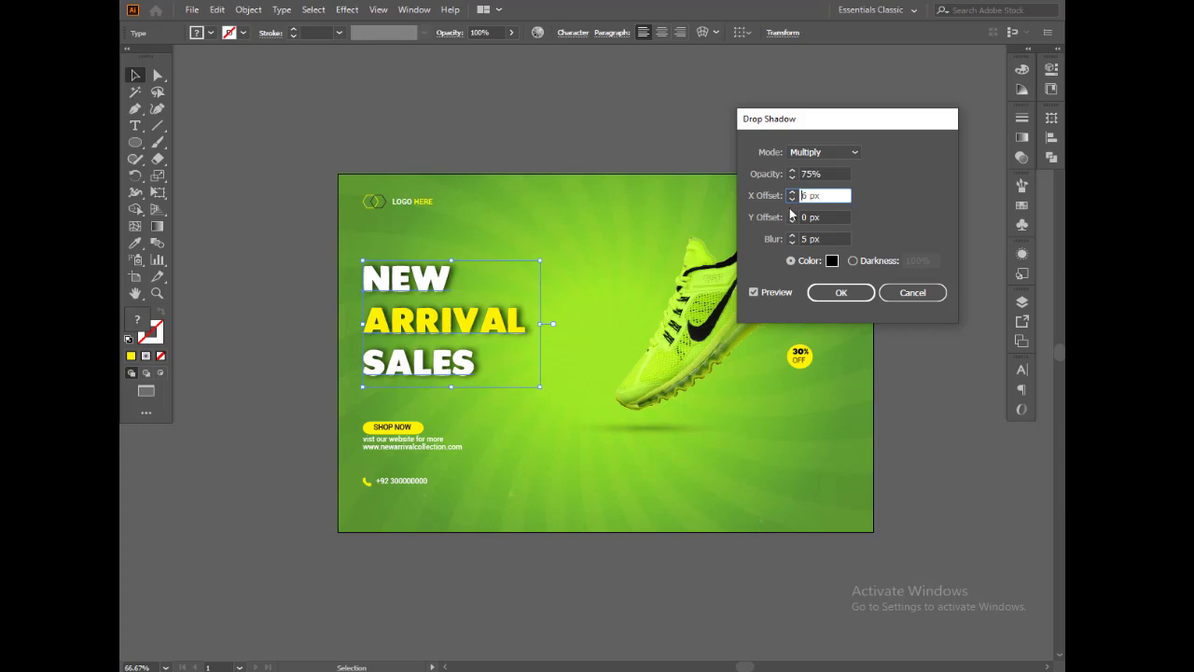
pyautogui.click(791, 202)
pyautogui.click(791, 201)
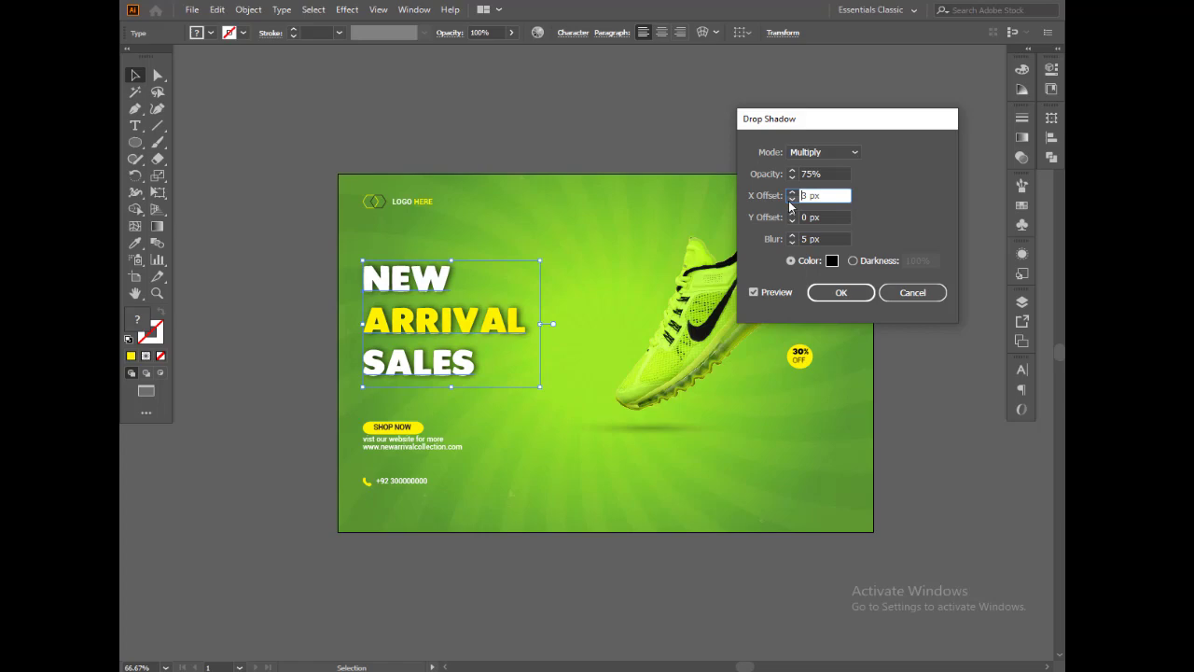
pyautogui.click(841, 293)
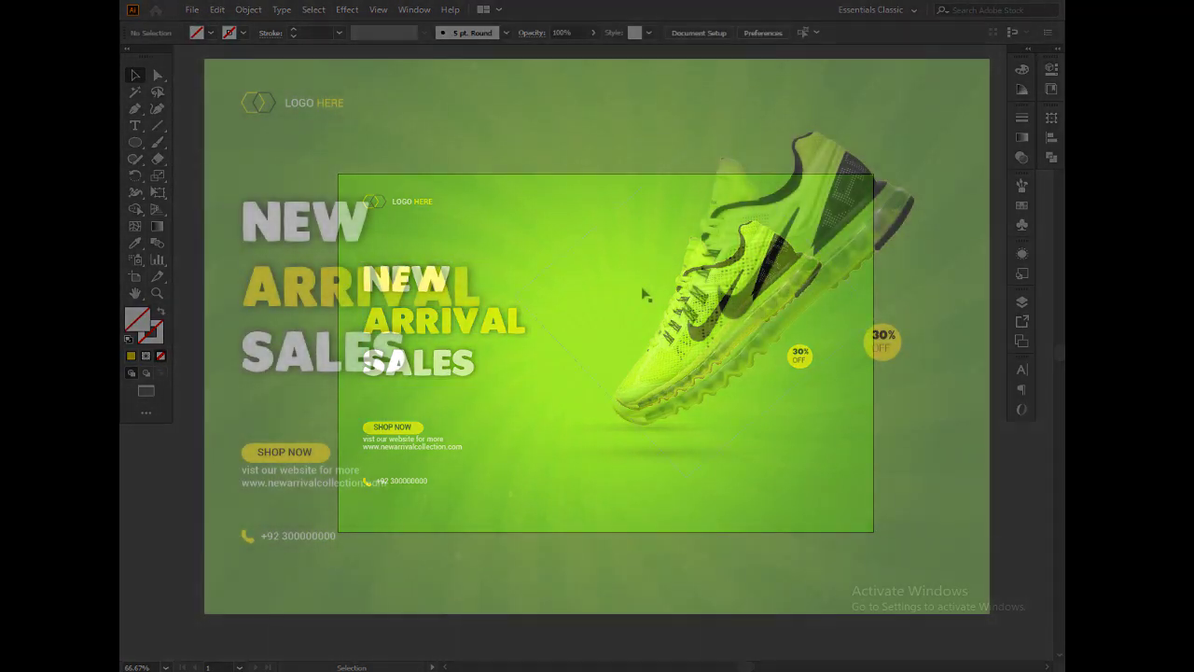